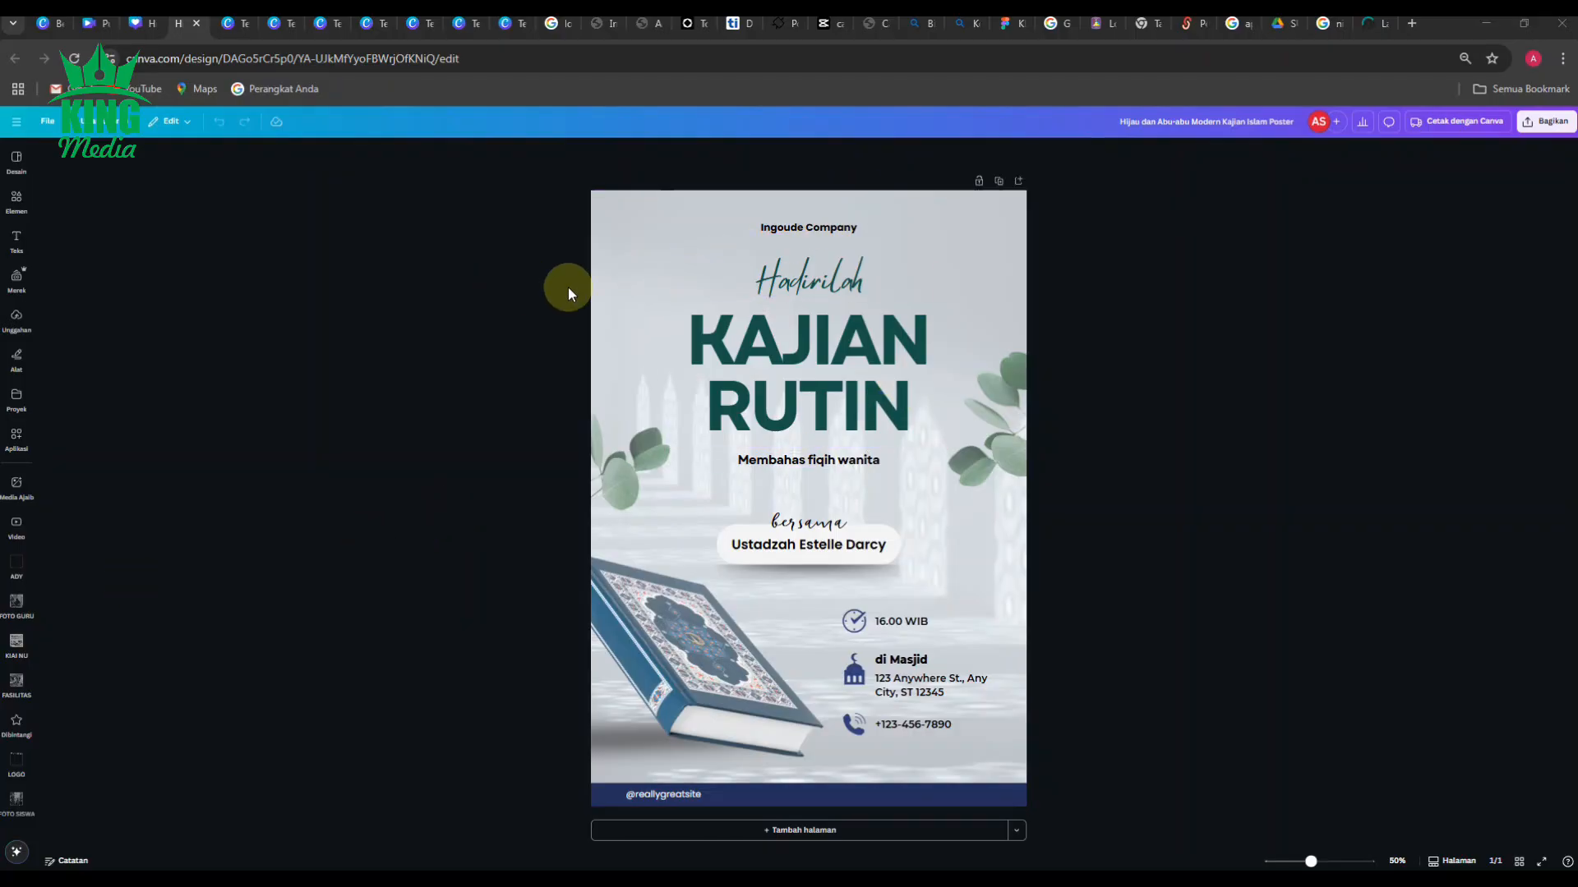
Step: Move the Ingoude Company text below the Membahas fiqih wanita line and place the SMK YPM 3 Taman logo strip across the poster's top
drag(826, 233, 790, 519)
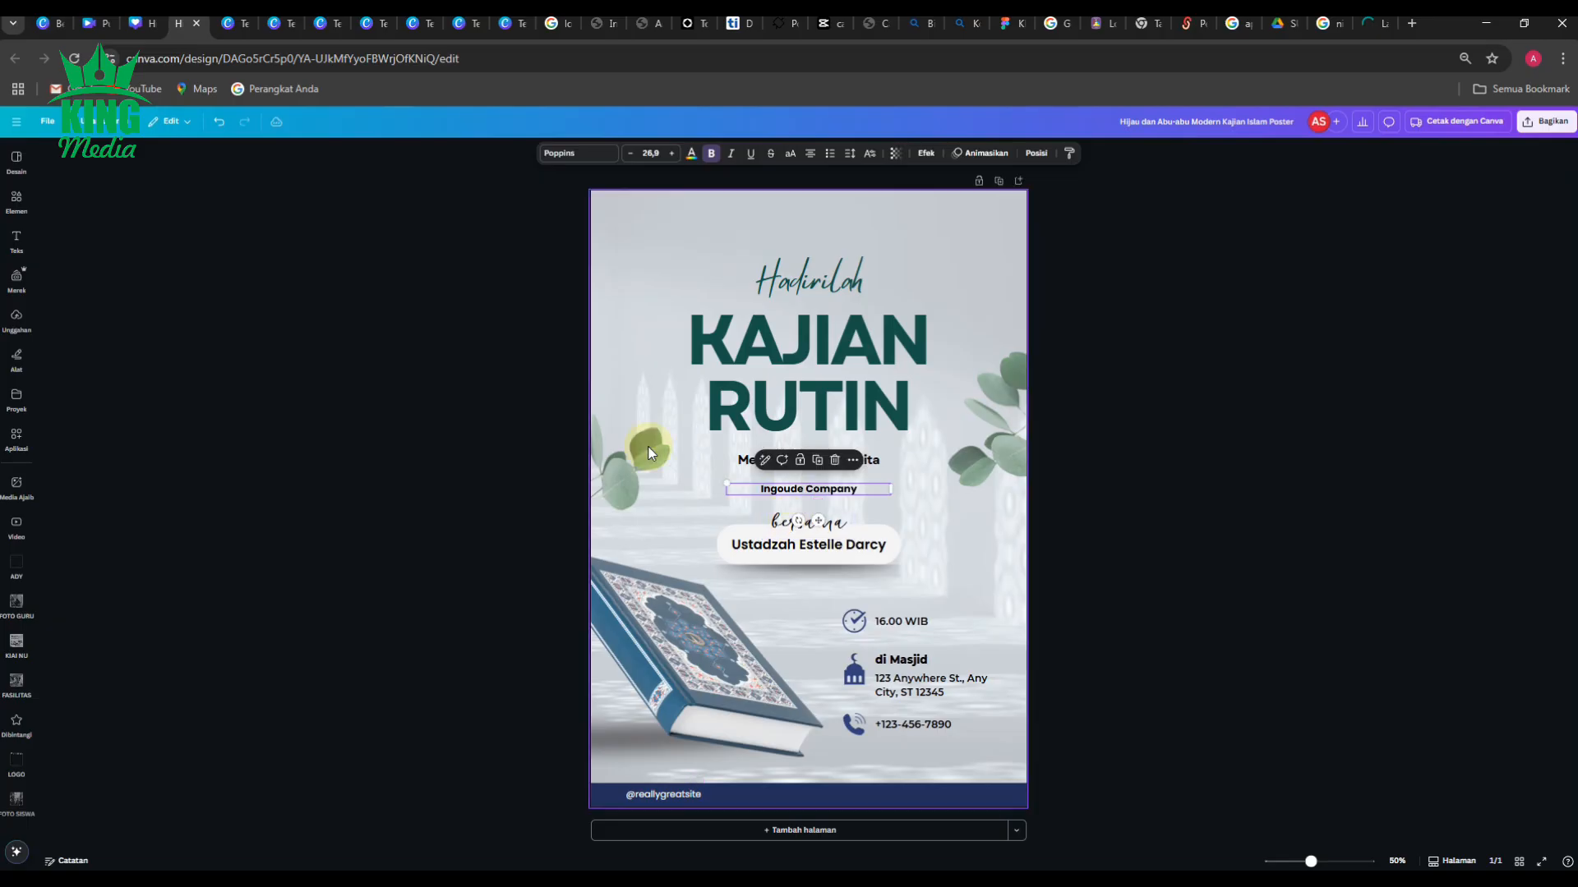
click(17, 771)
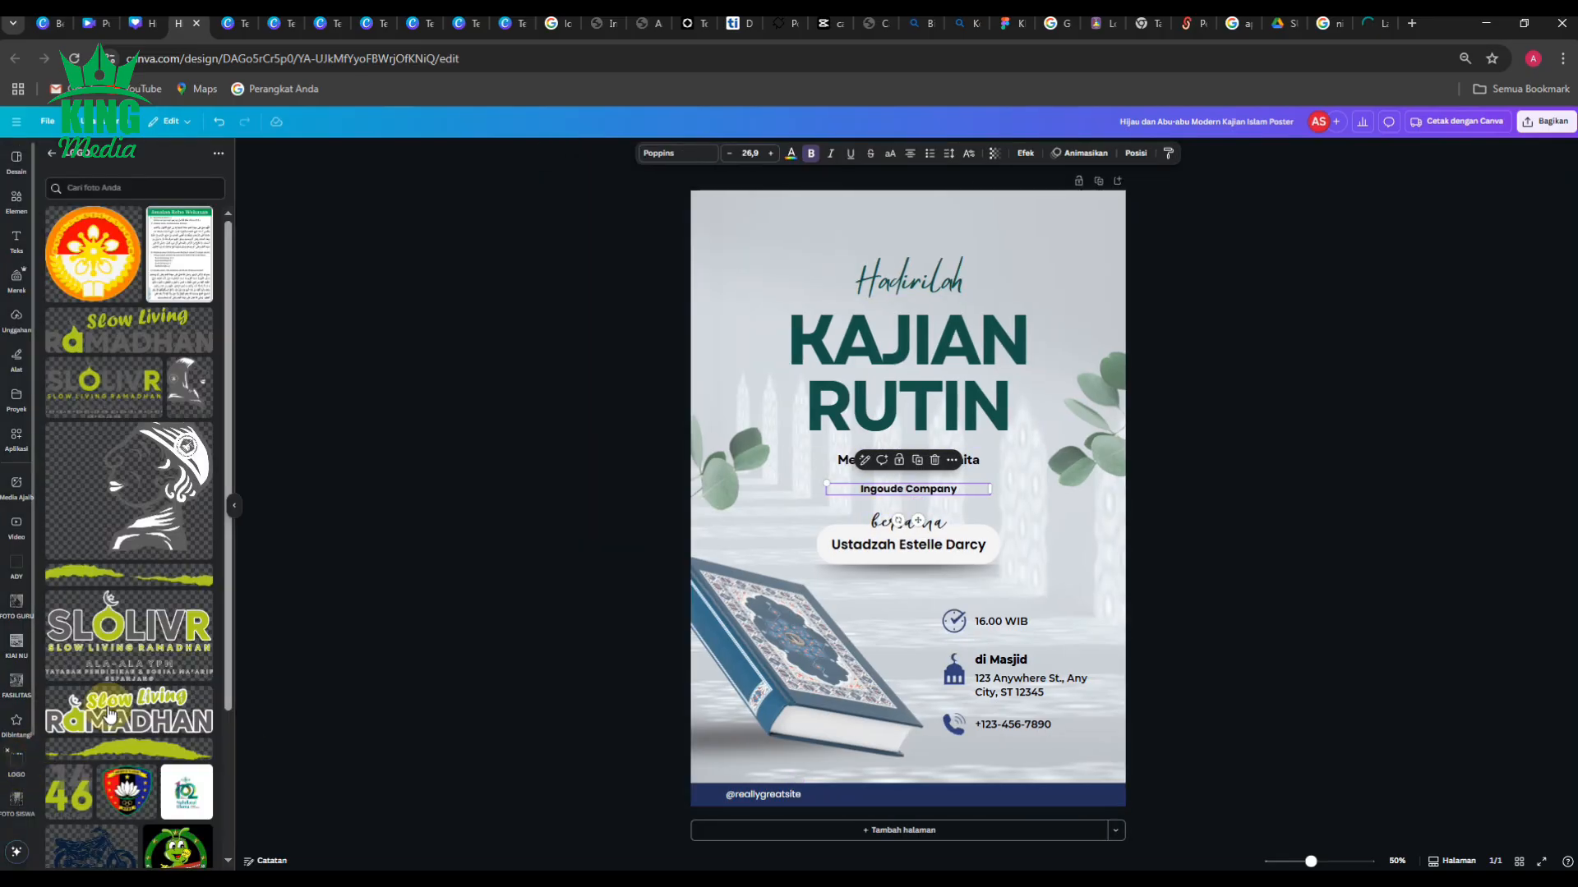
scroll(145, 666, down, 5)
scroll(145, 672, down, 10)
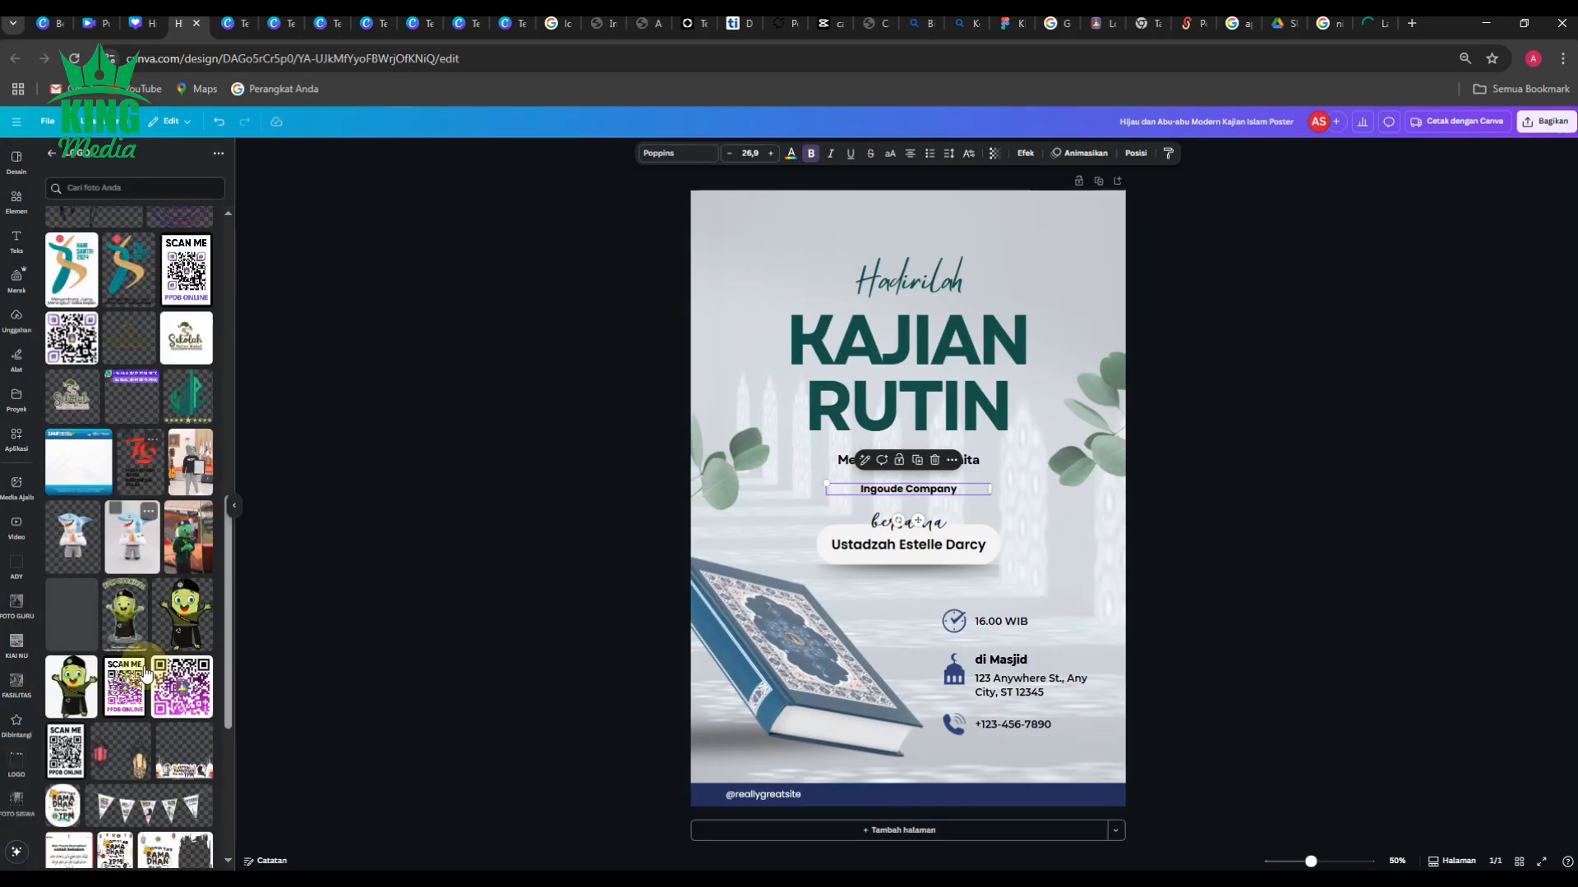
scroll(145, 669, down, 10)
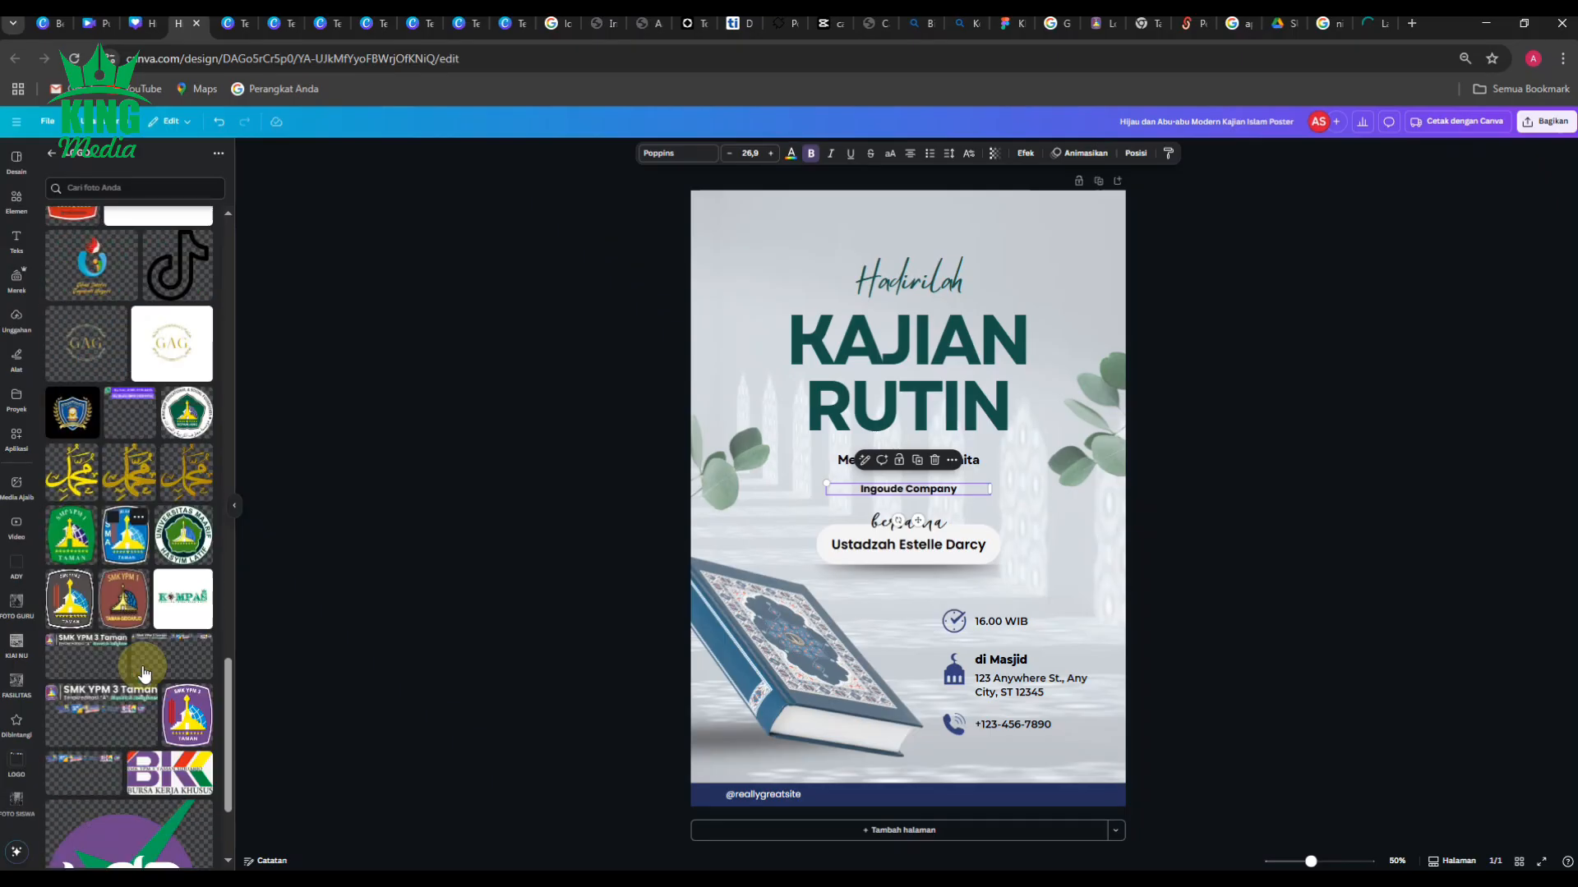
click(163, 527)
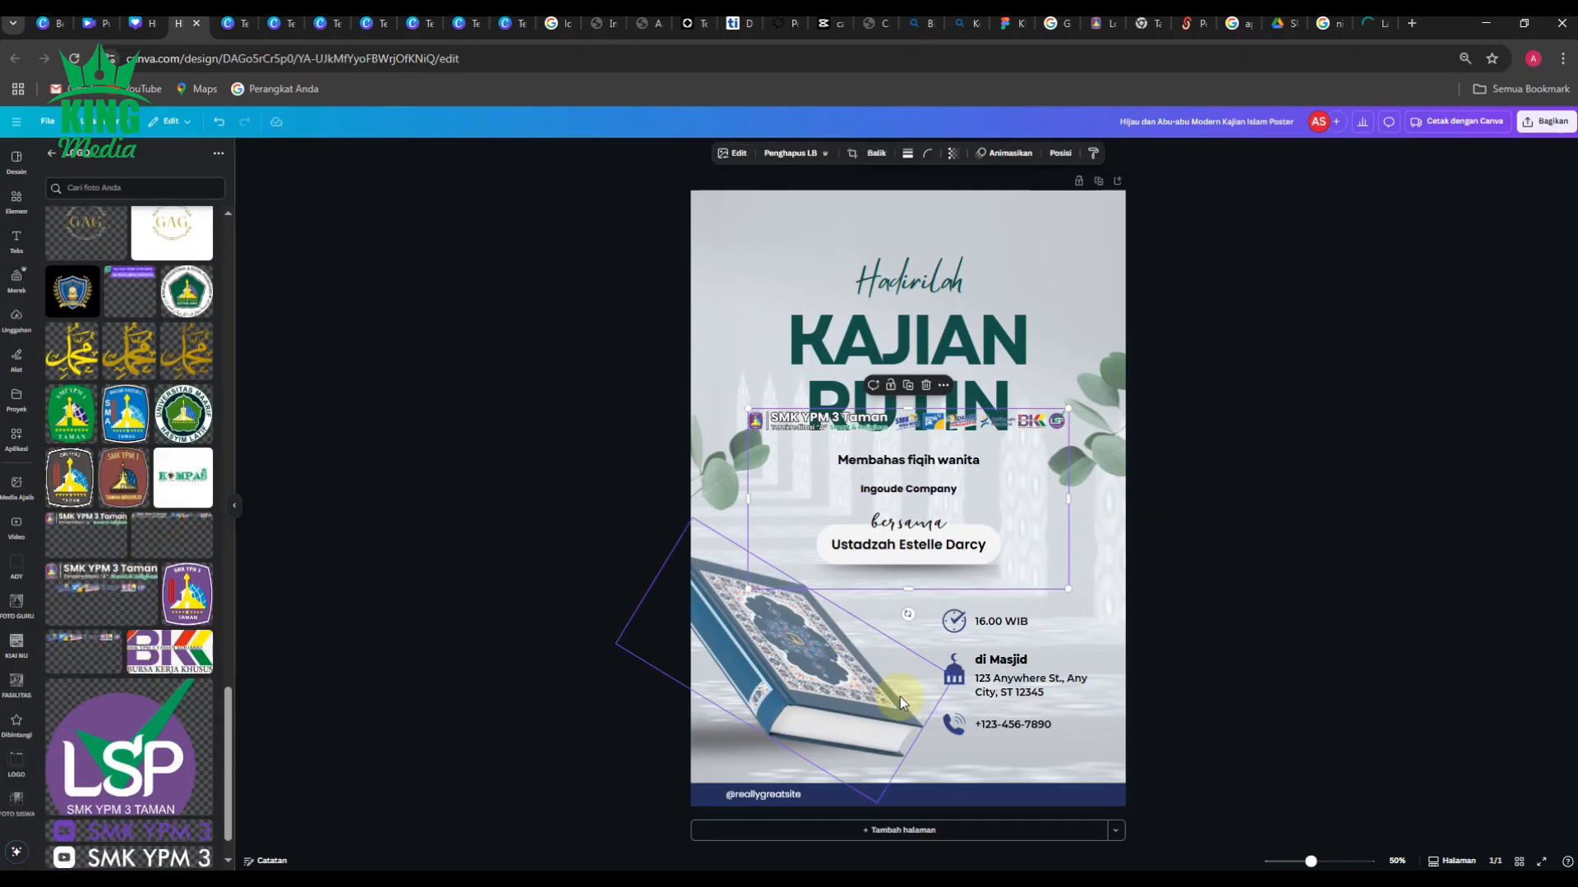
drag(912, 589, 962, 227)
click(1291, 260)
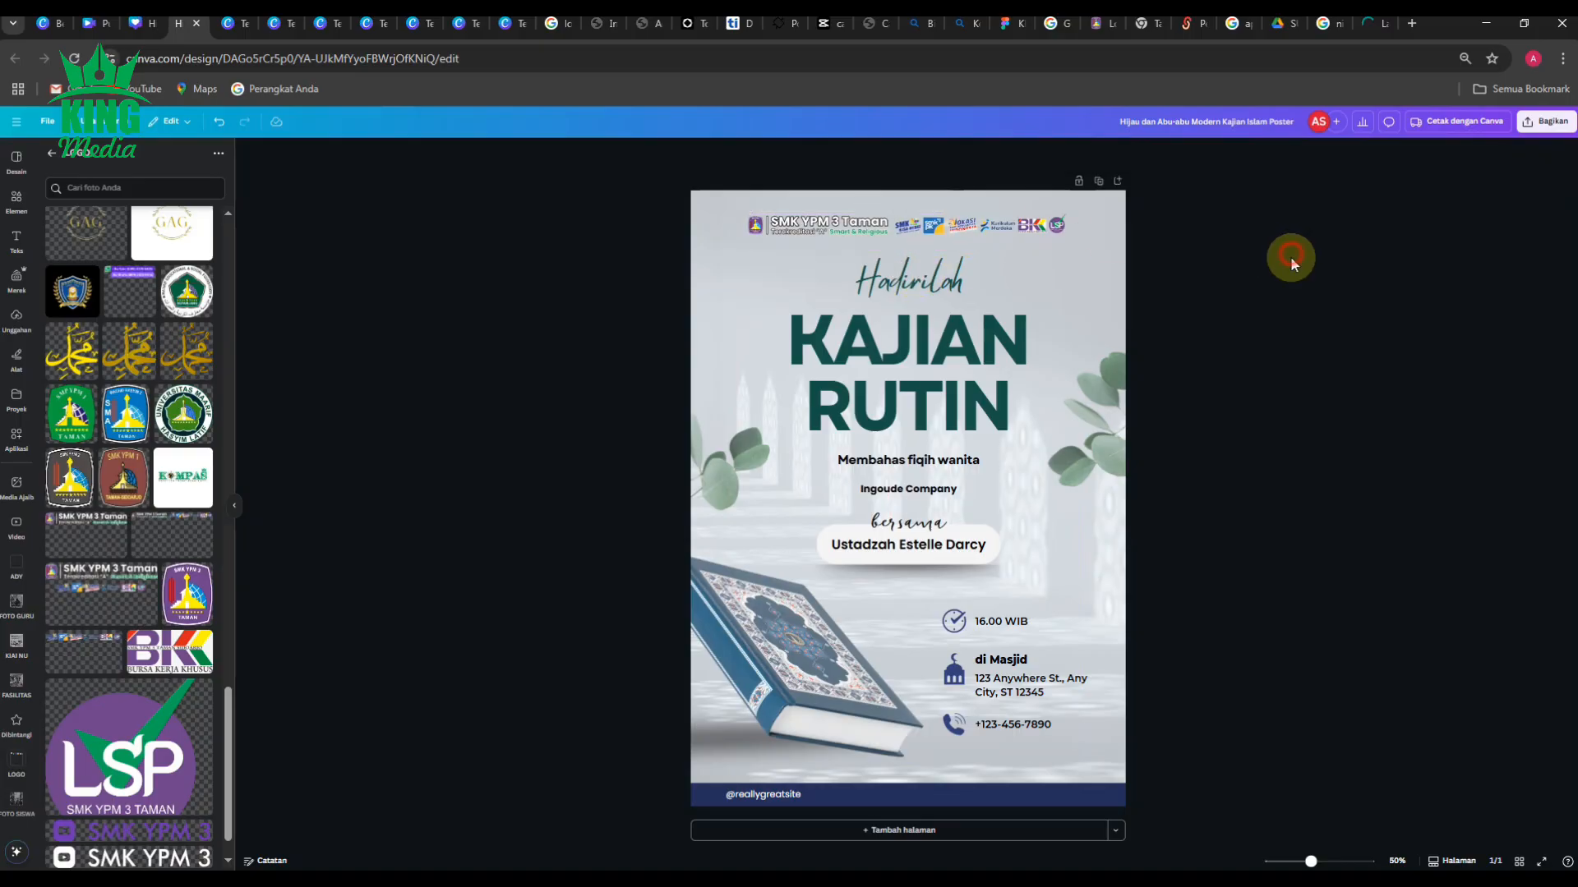
Step: Add the shark mascot image, crop its empty margins and shrink it into the poster's top-right corner beside the logo strip
scroll(123, 604, down, 10)
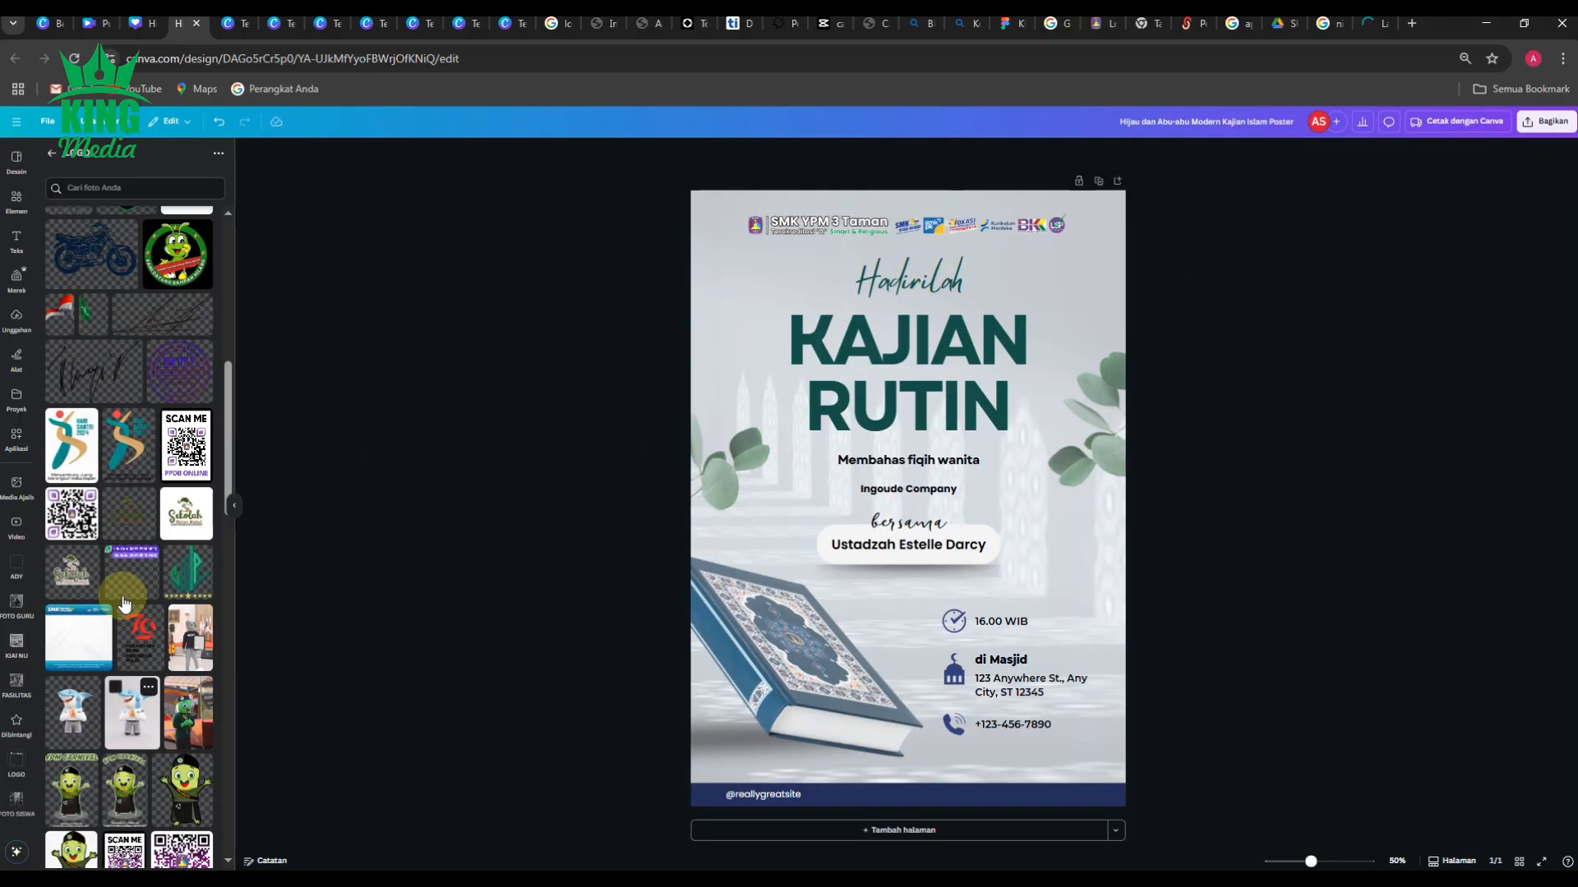
scroll(123, 608, down, 5)
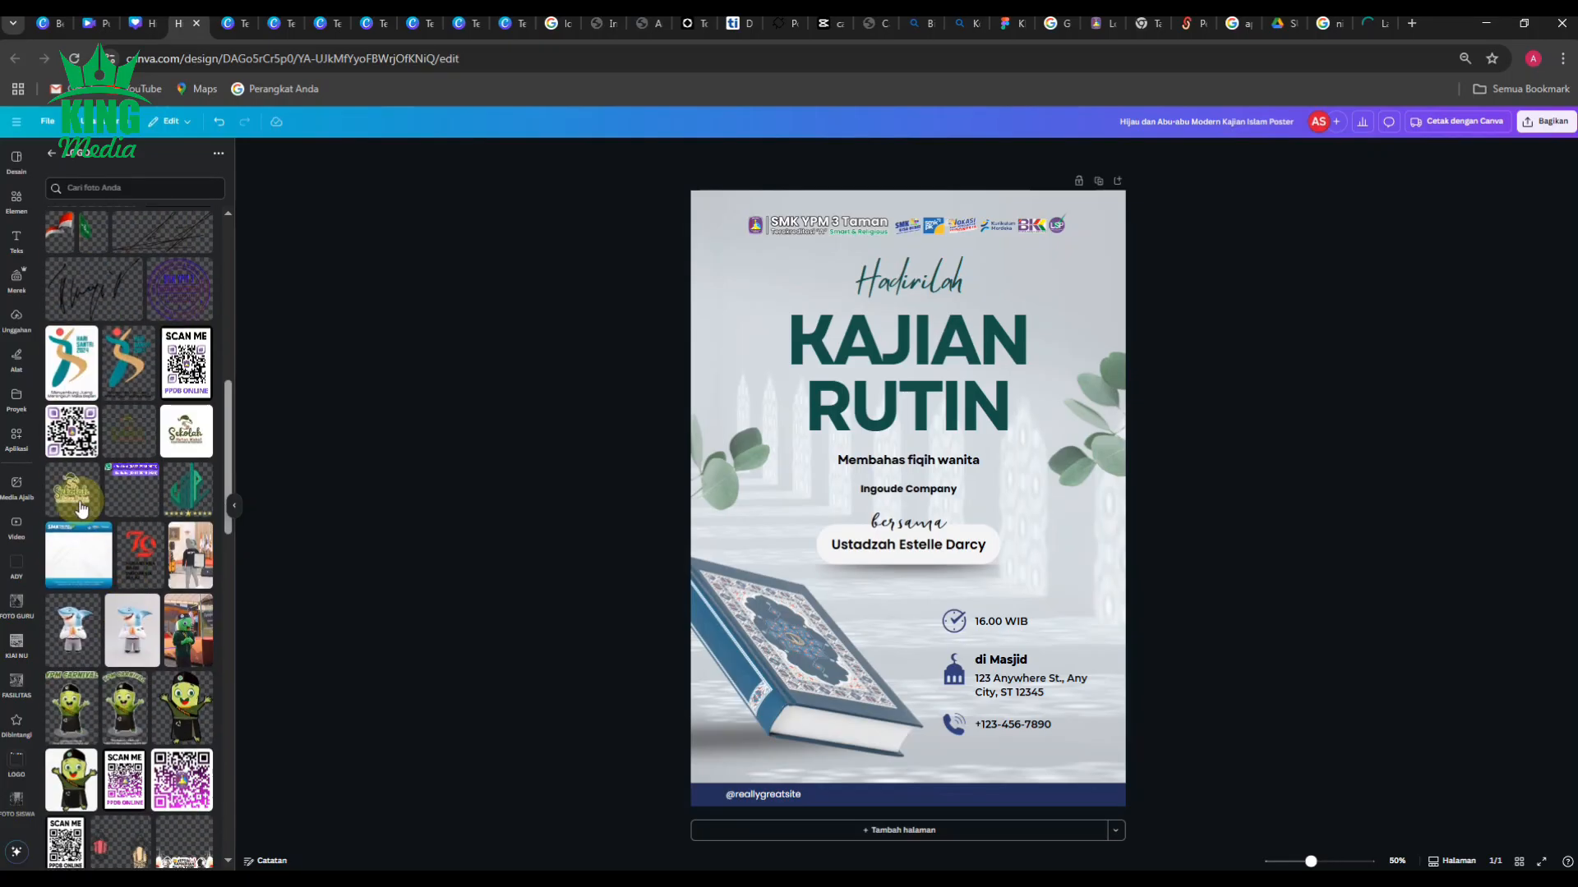
drag(70, 657, 901, 370)
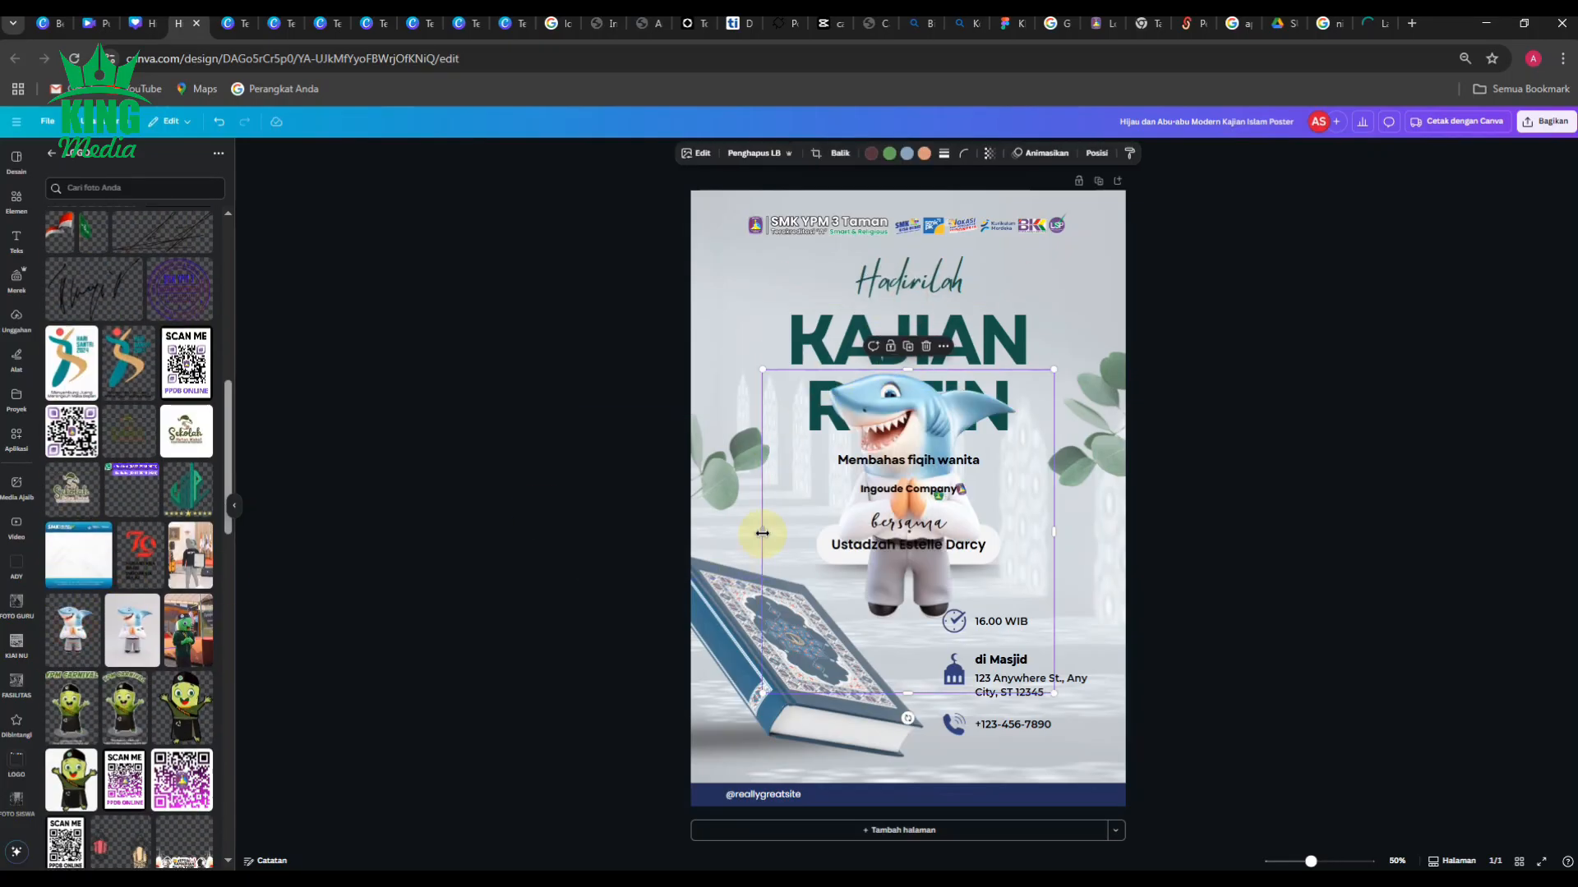
drag(761, 532, 820, 530)
drag(939, 695, 940, 622)
drag(1063, 496, 1030, 495)
drag(821, 622, 1105, 276)
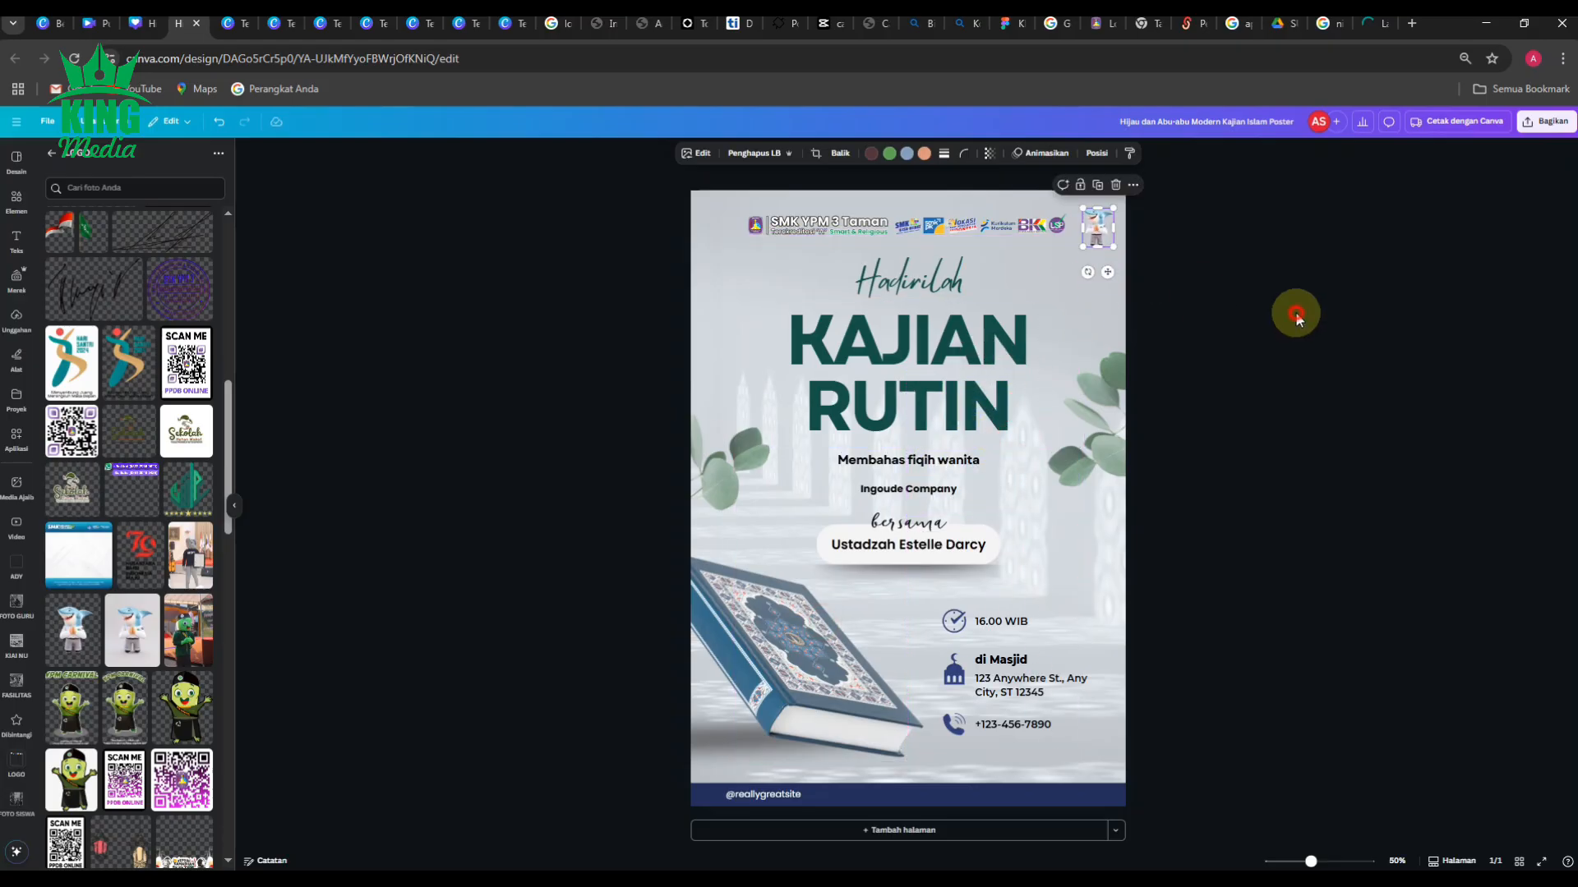
click(1294, 320)
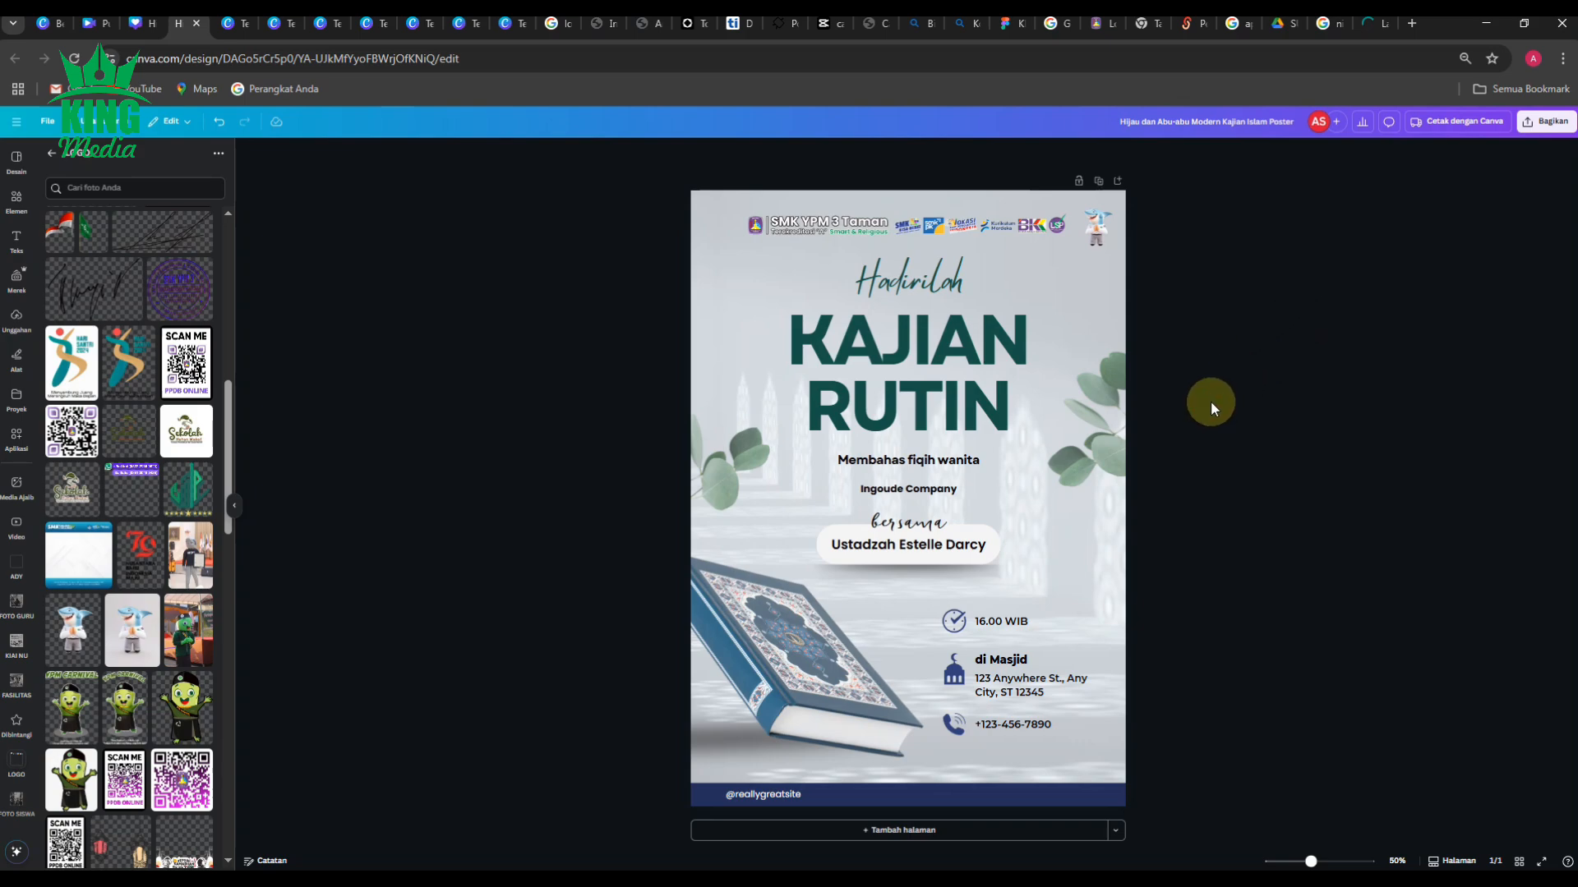
Step: Change the colour of the KAJIAN RUTIN heading to solid light purple
click(559, 441)
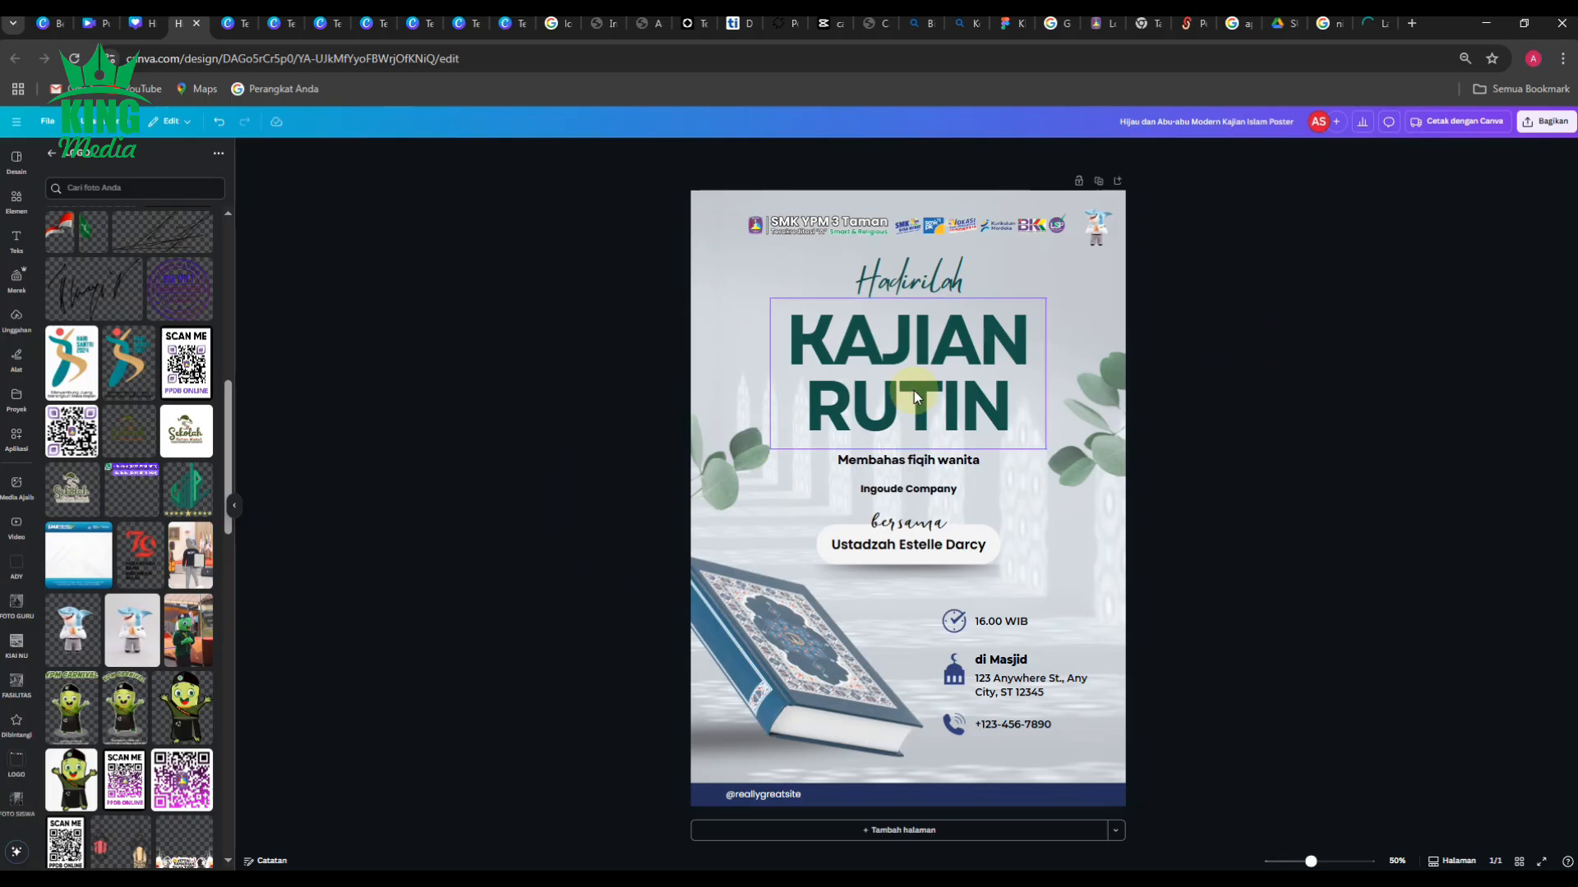
click(963, 366)
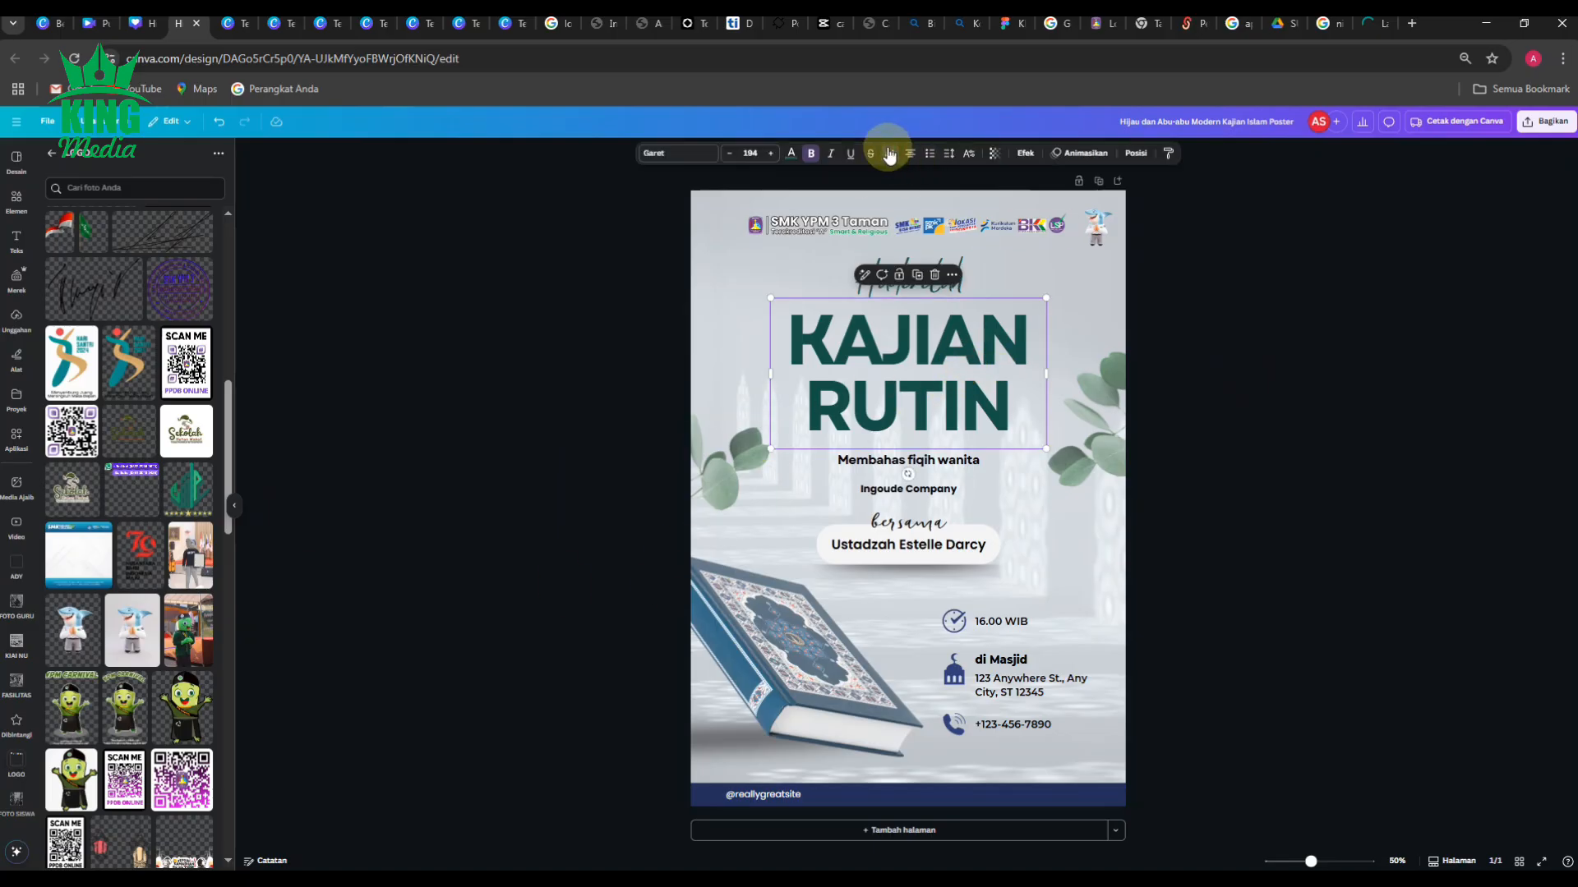
click(792, 153)
click(186, 584)
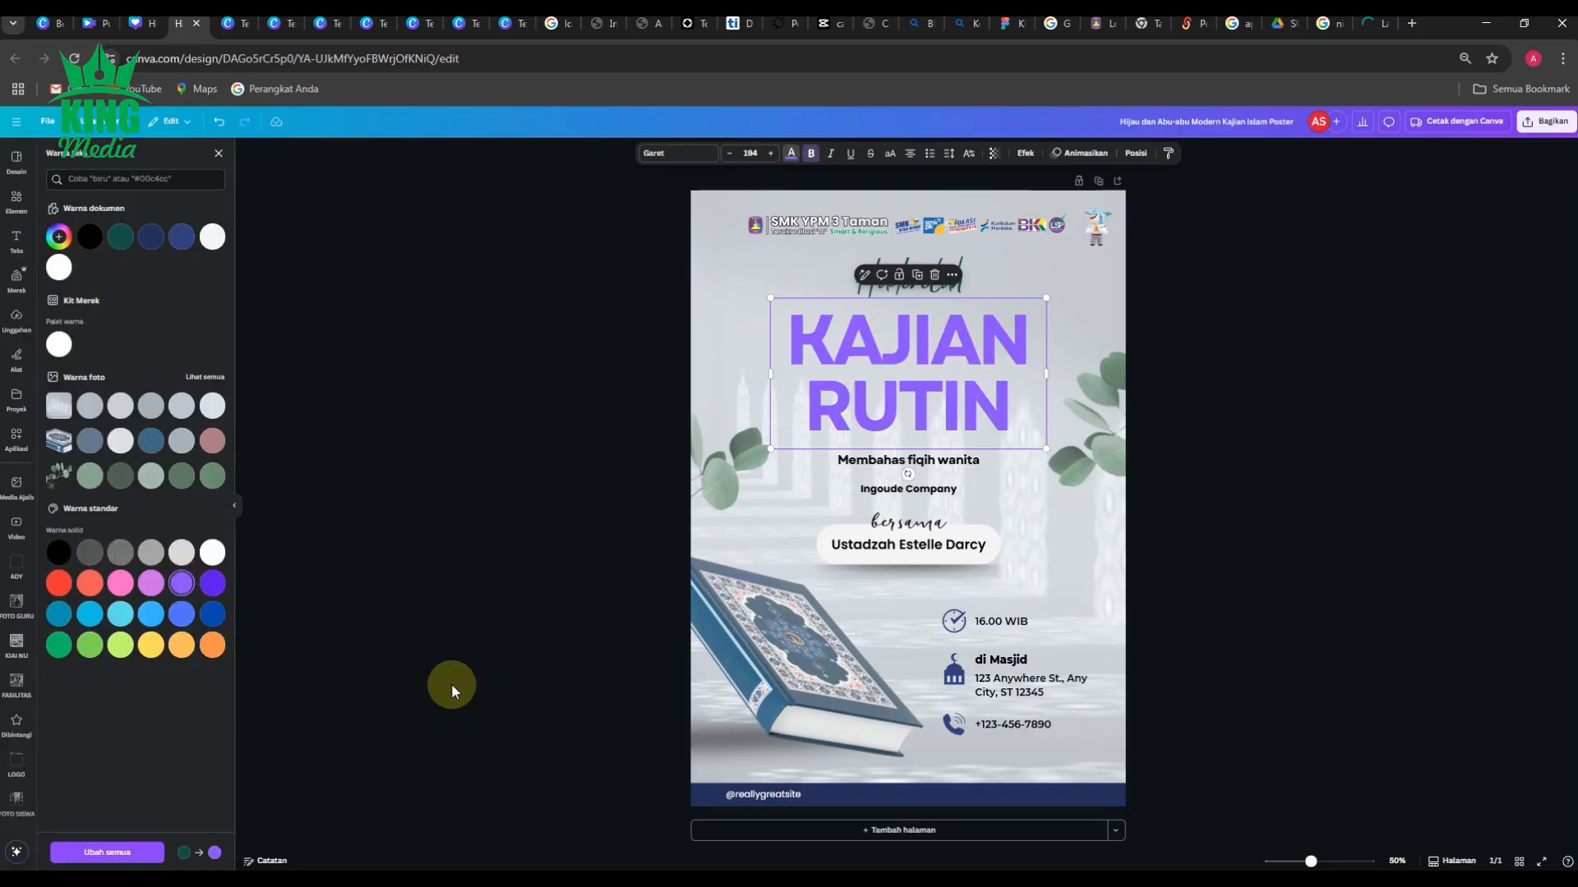
click(460, 576)
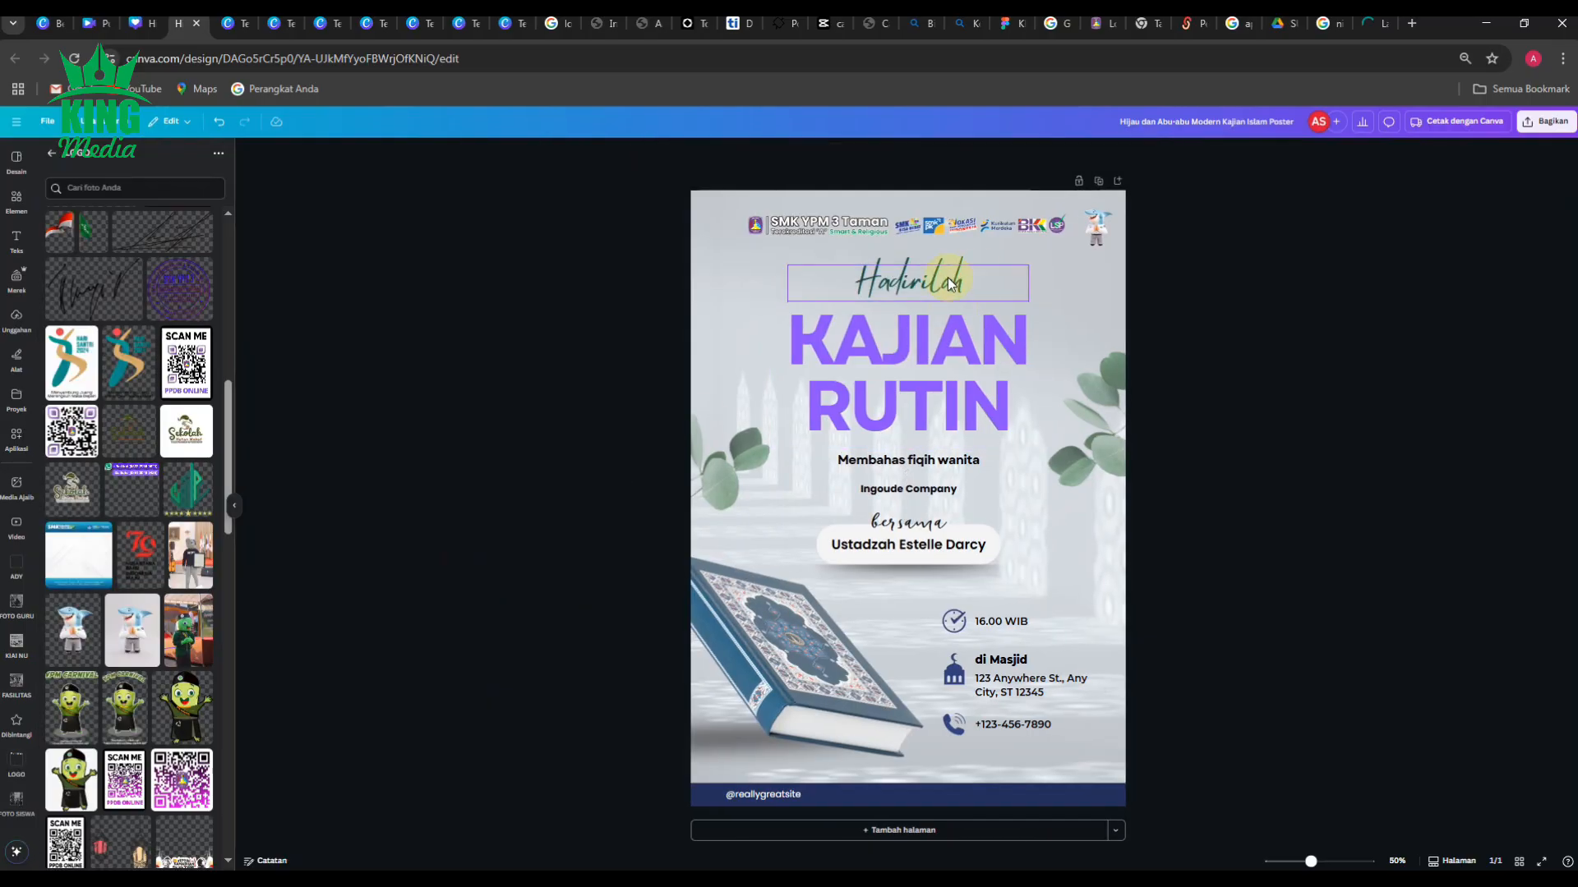
Step: Replace the script text Hadirilah above the heading with "Niat"
double_click(949, 278)
text(N)
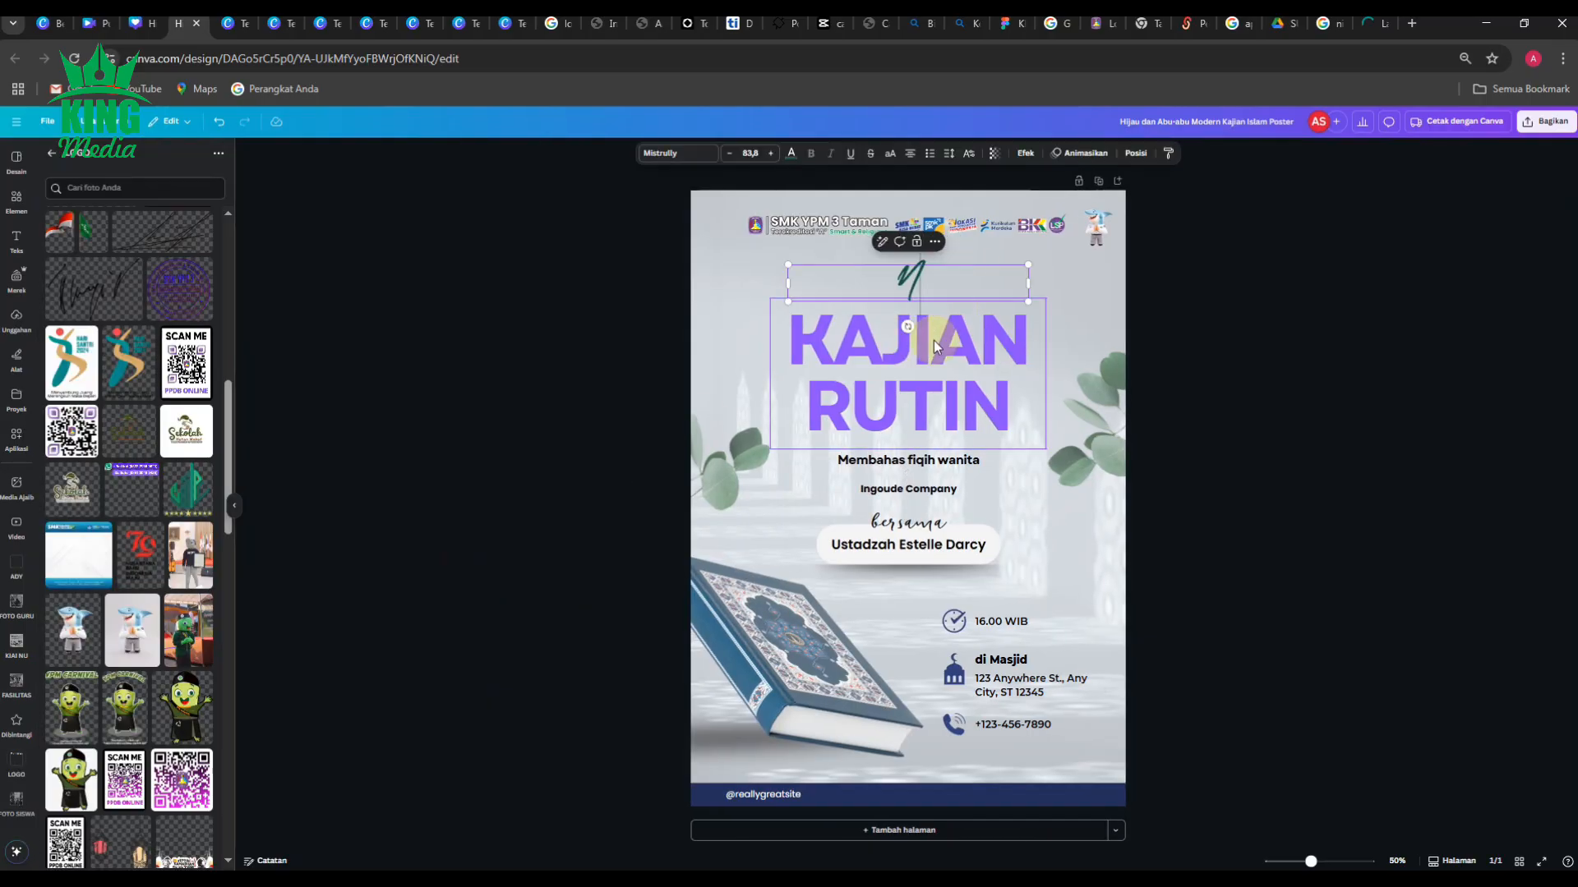
text(iat)
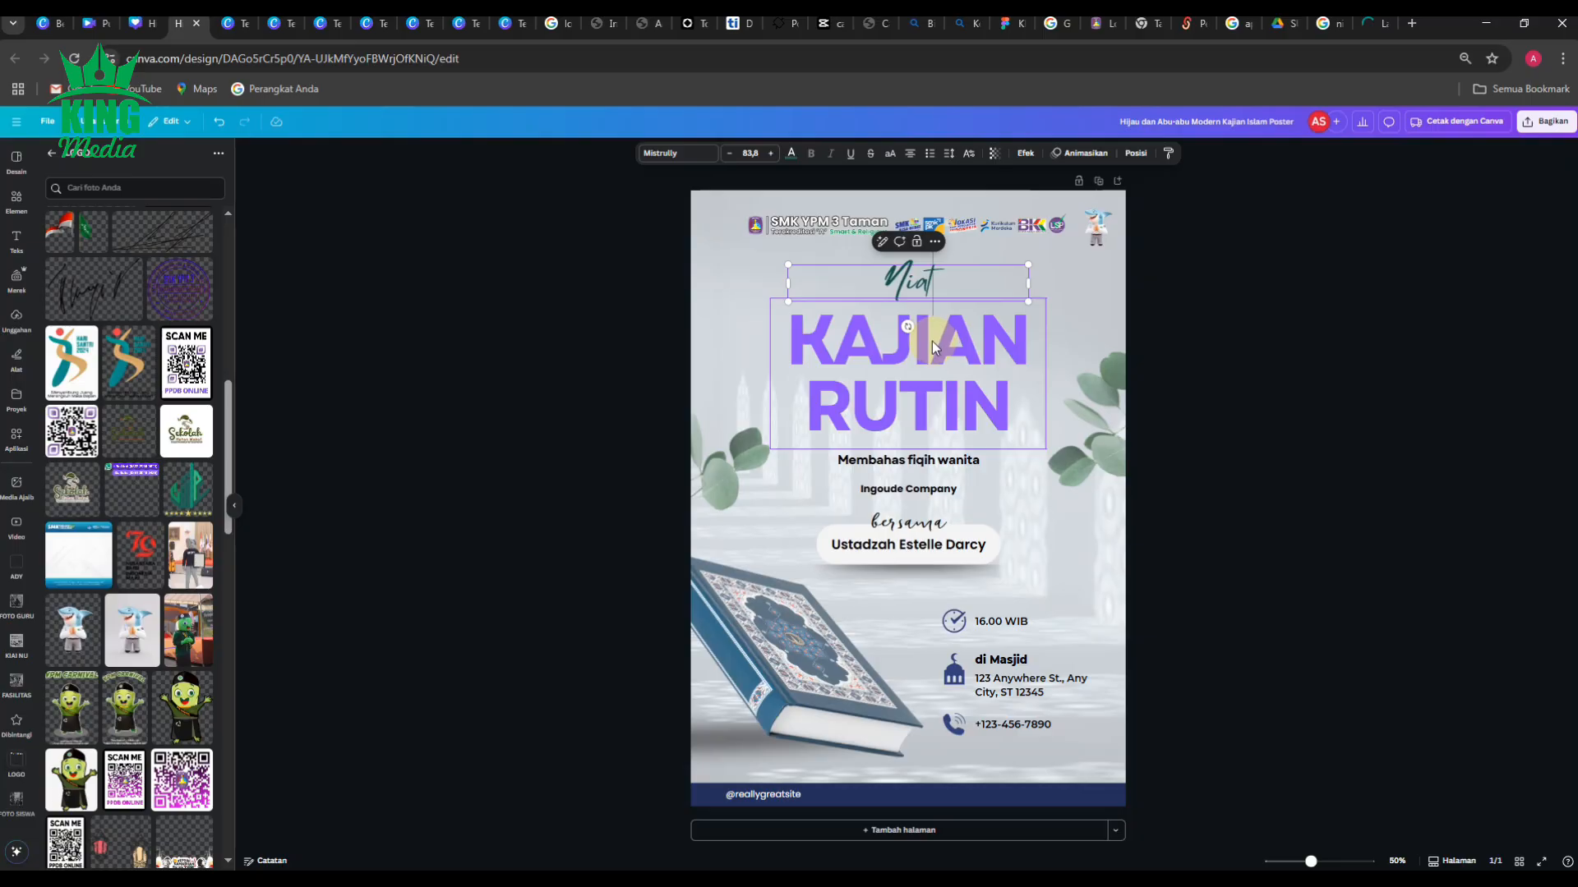
click(543, 342)
Step: Try several script fonts on the Niat text, including Adlery Swash, and set it to Great Vibes
click(905, 284)
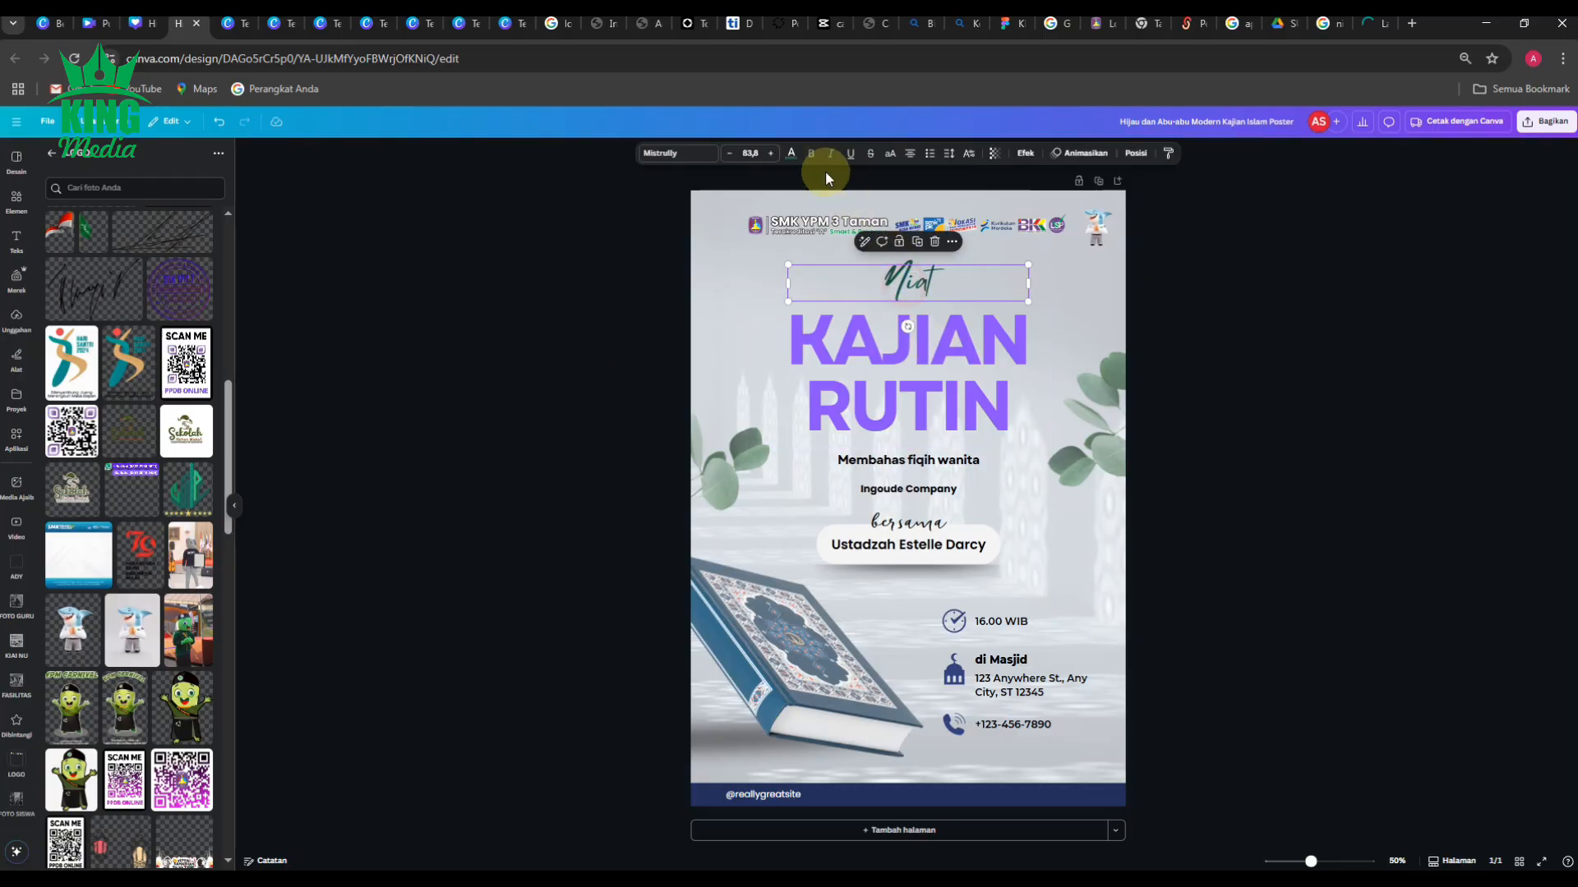
click(687, 156)
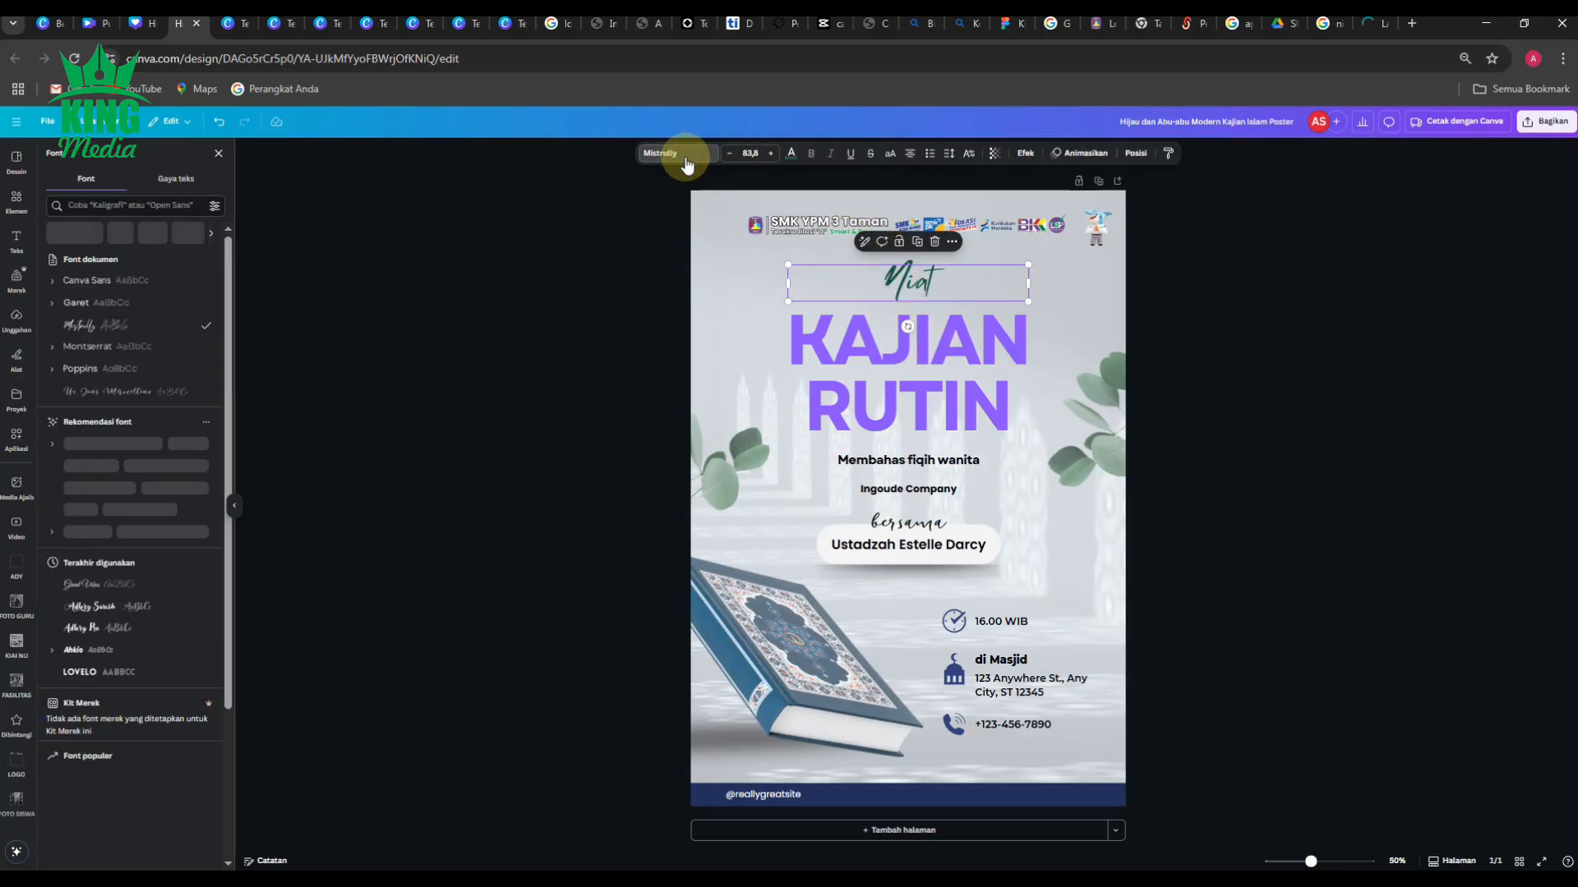
click(100, 399)
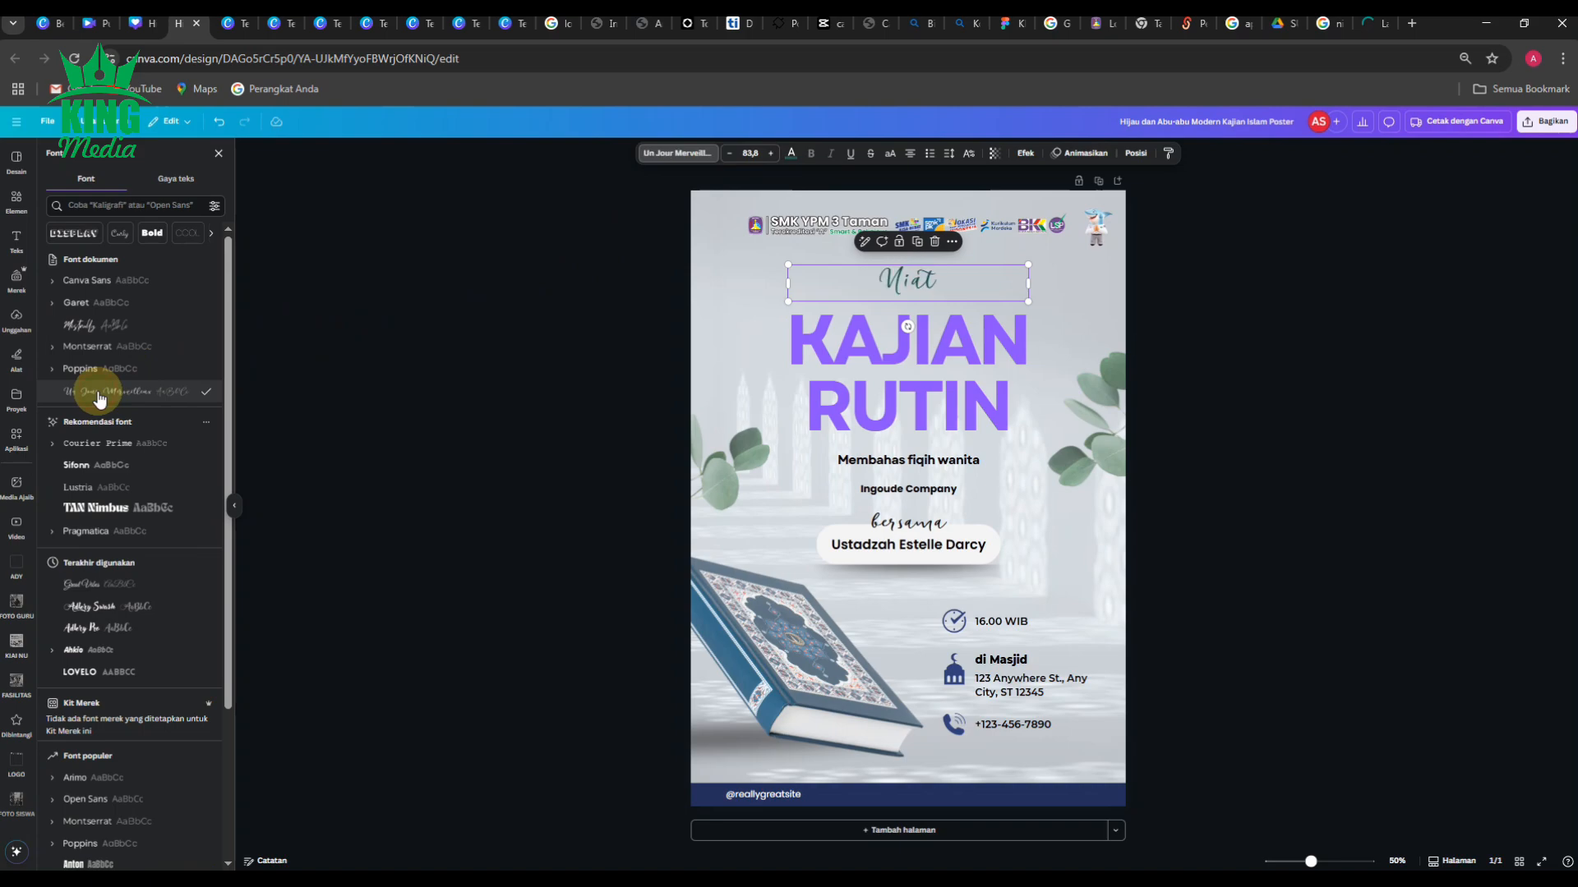
click(101, 327)
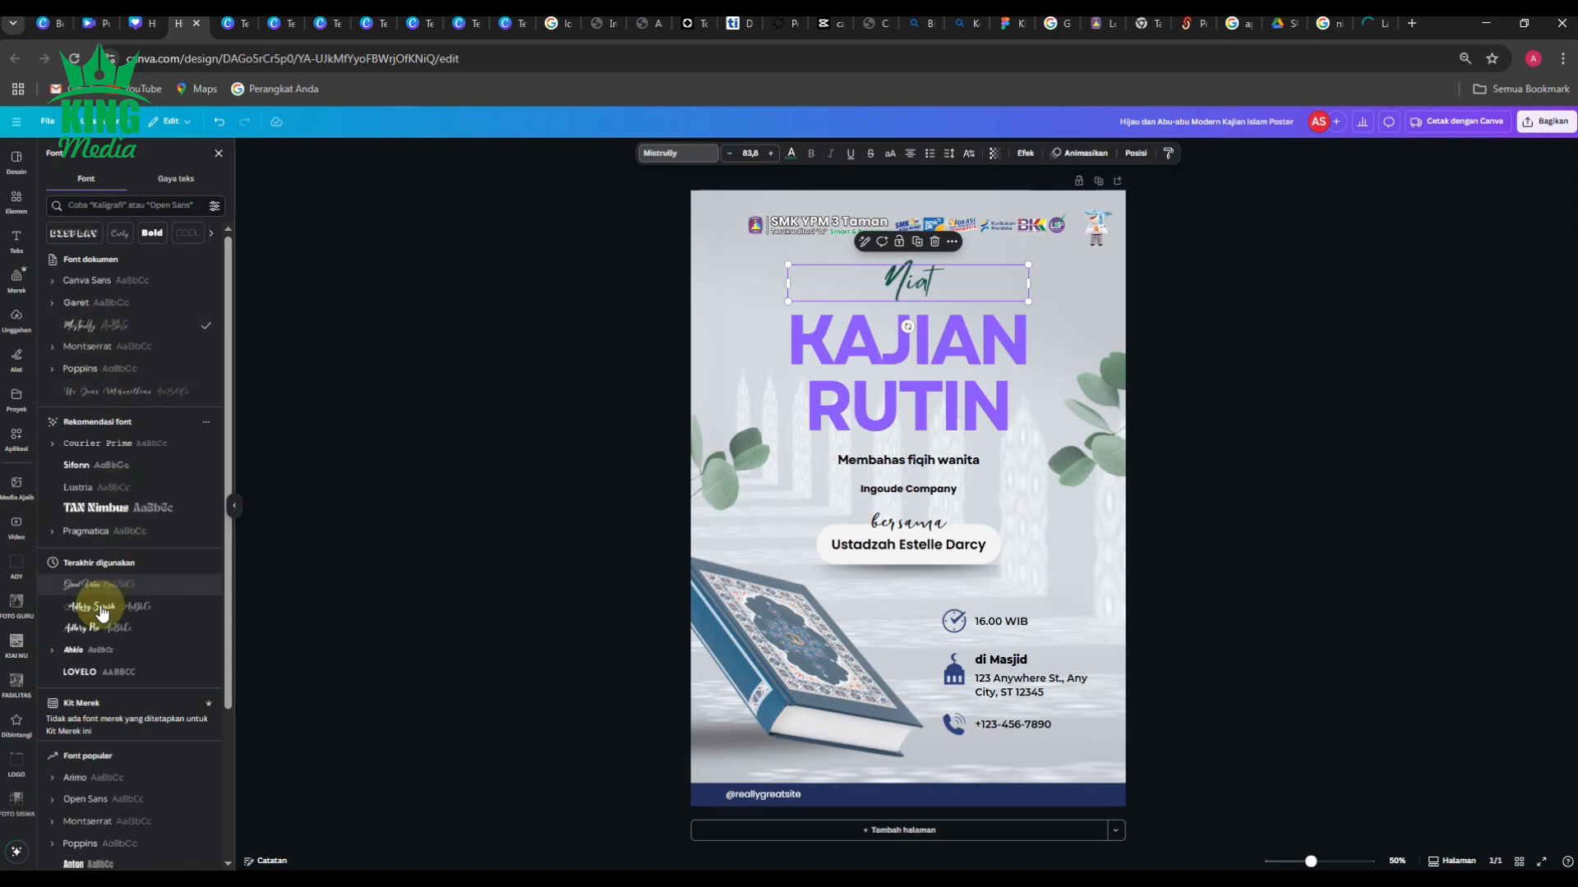
click(101, 612)
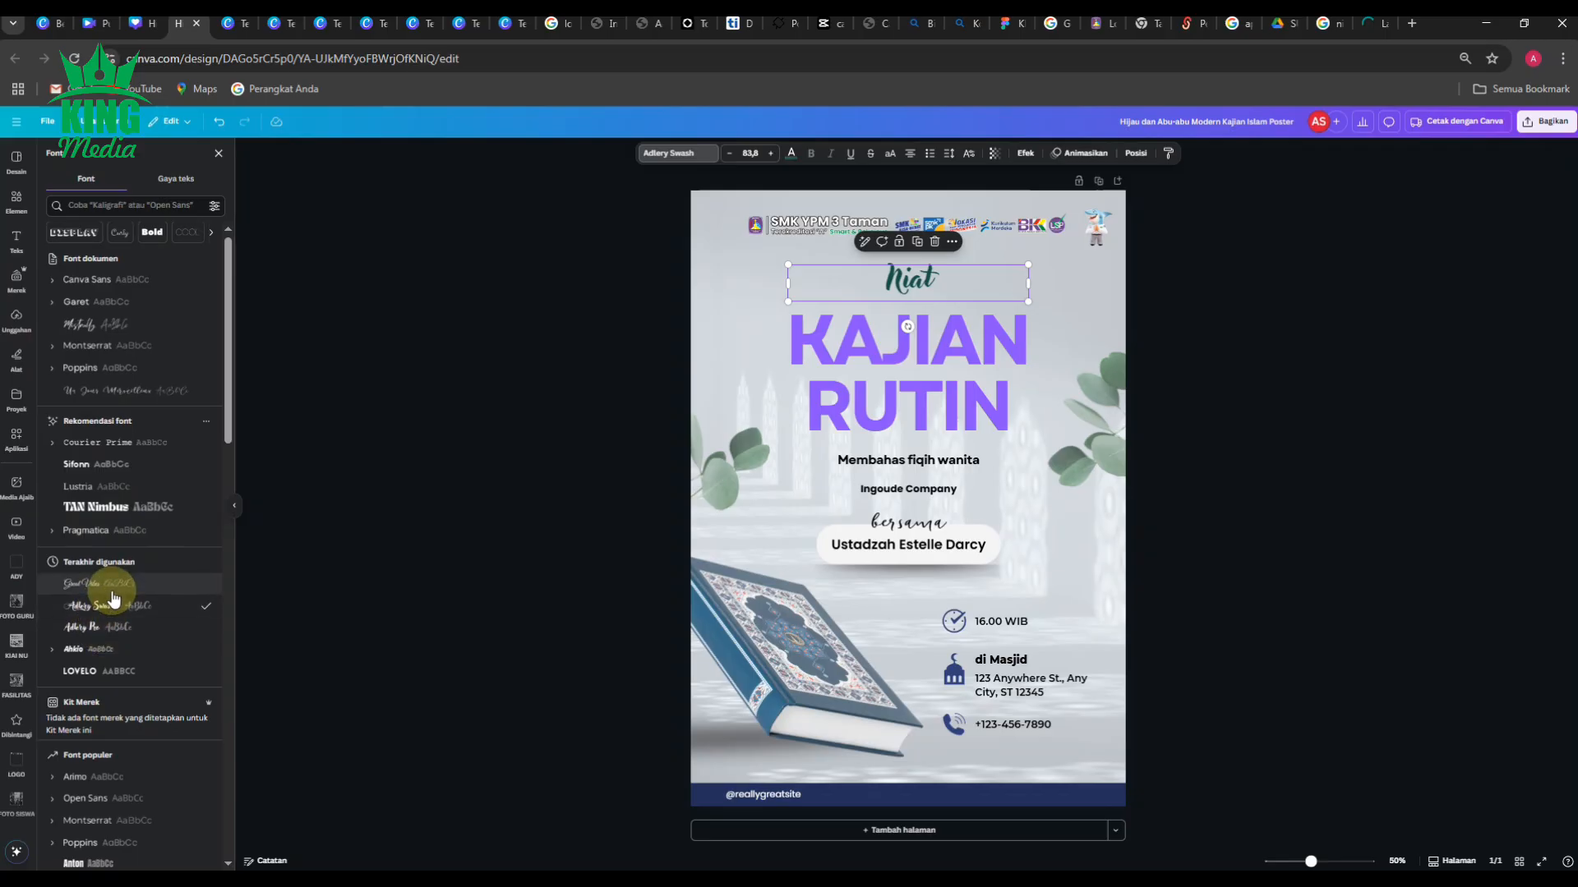
scroll(115, 598, down, 1)
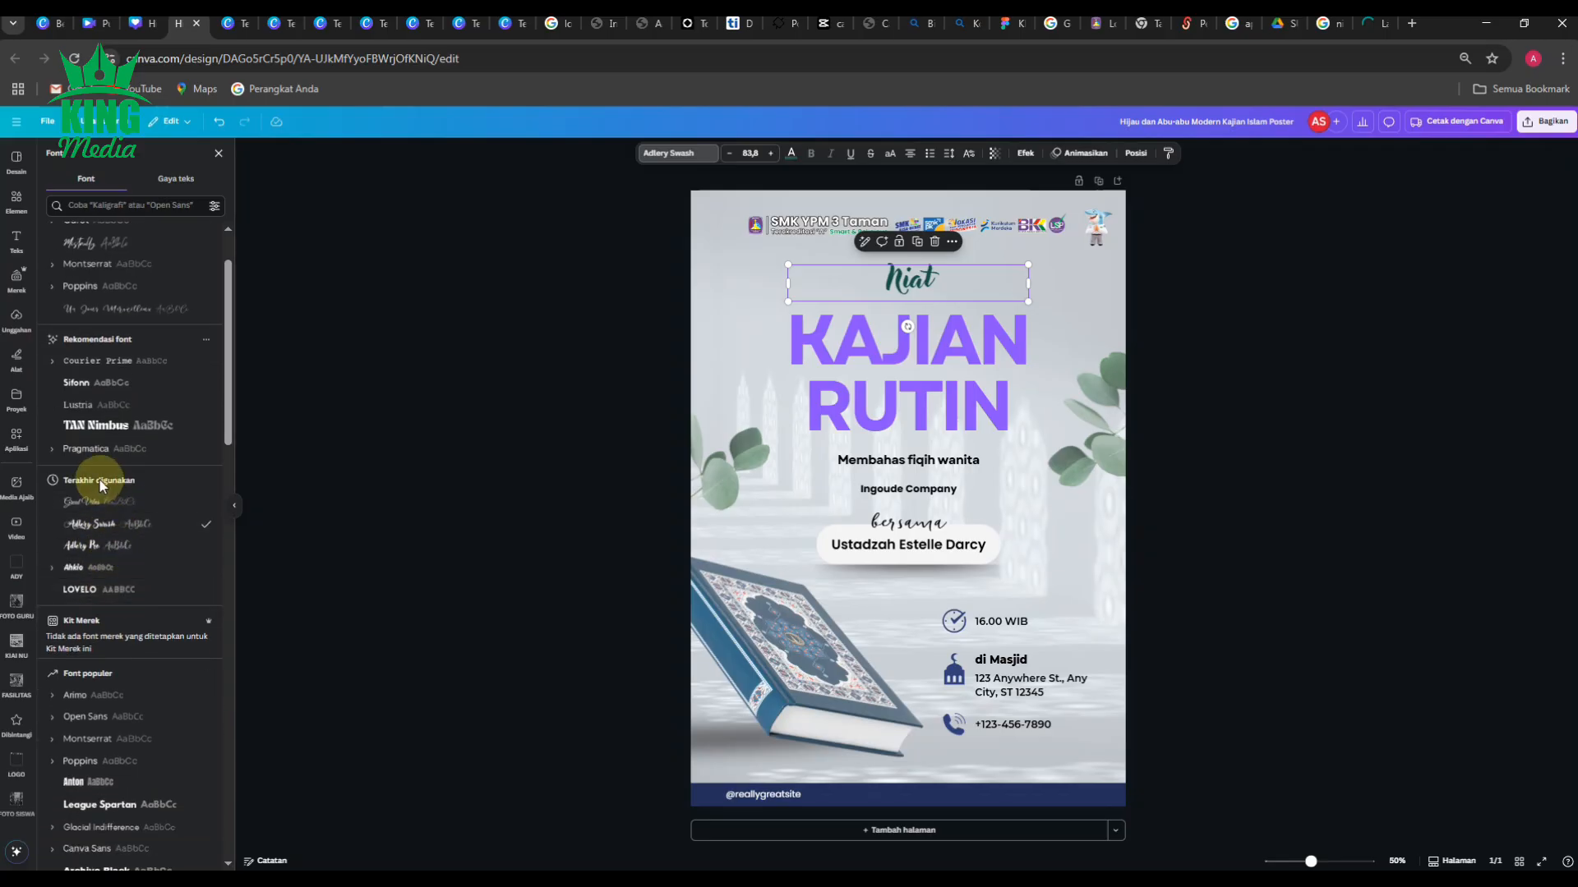
click(80, 502)
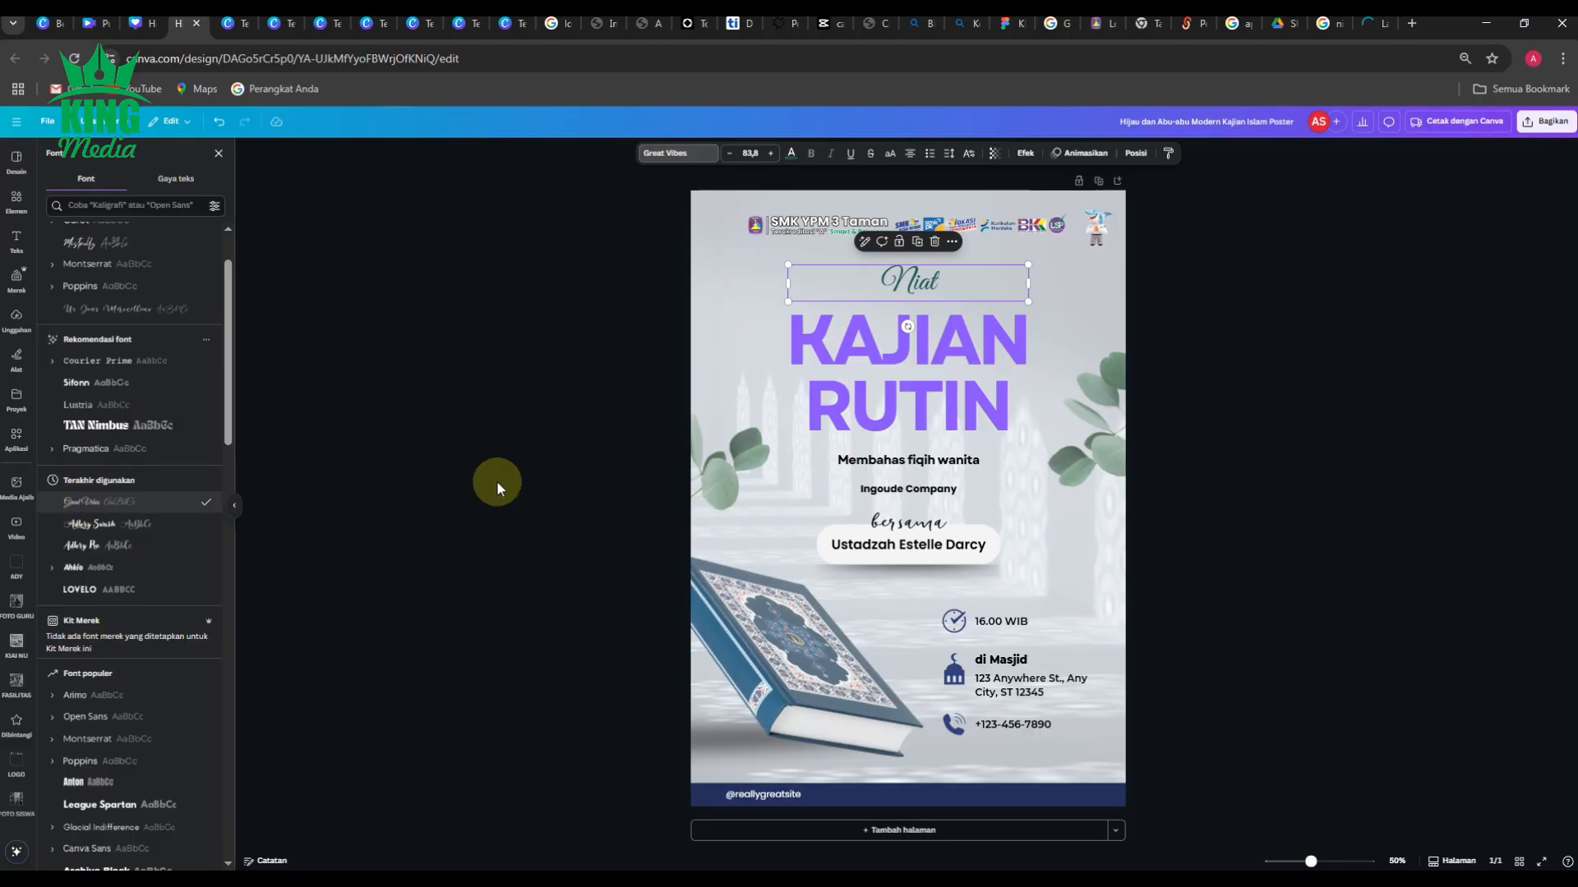
click(536, 462)
Step: Replace the KAJIAN RUTIN heading with "Puasa Tarwiyah"
double_click(932, 365)
text(P)
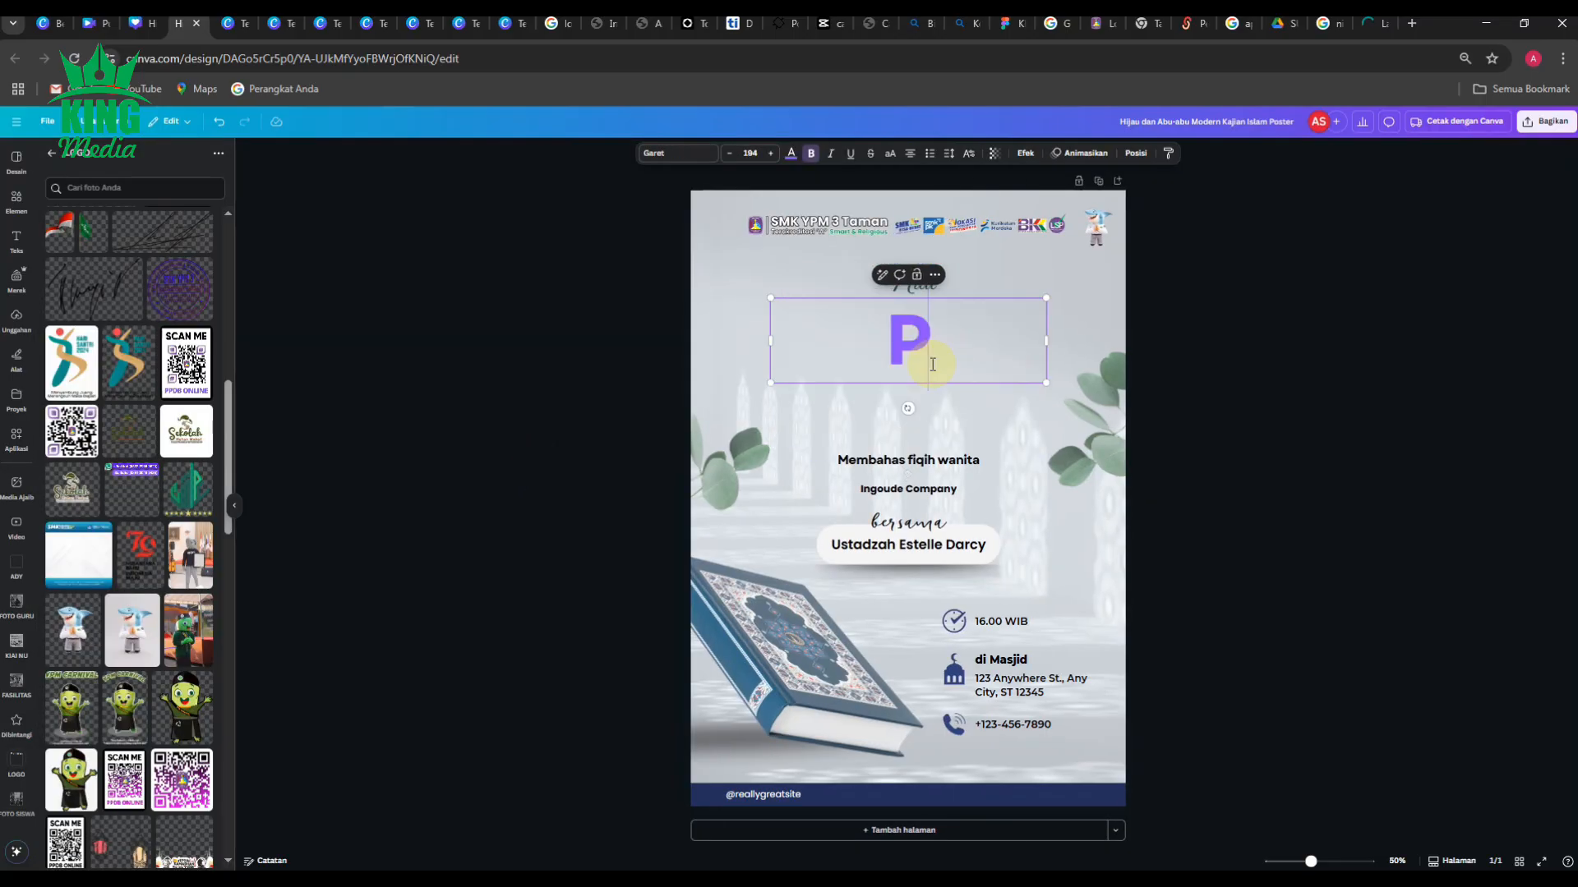
text(uasa)
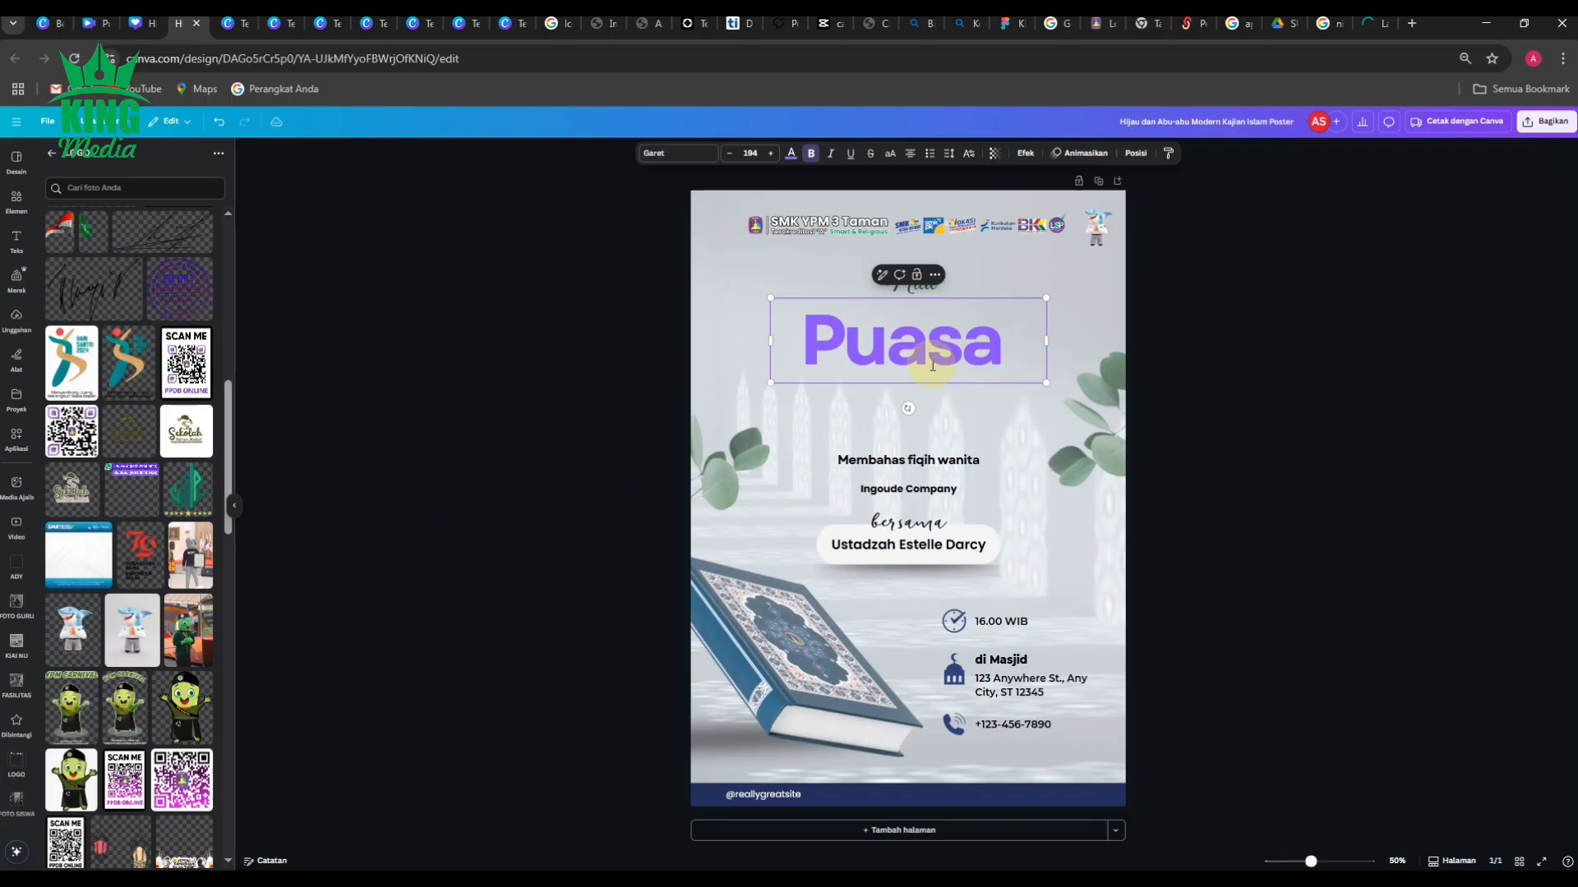
text( Tarwiyah)
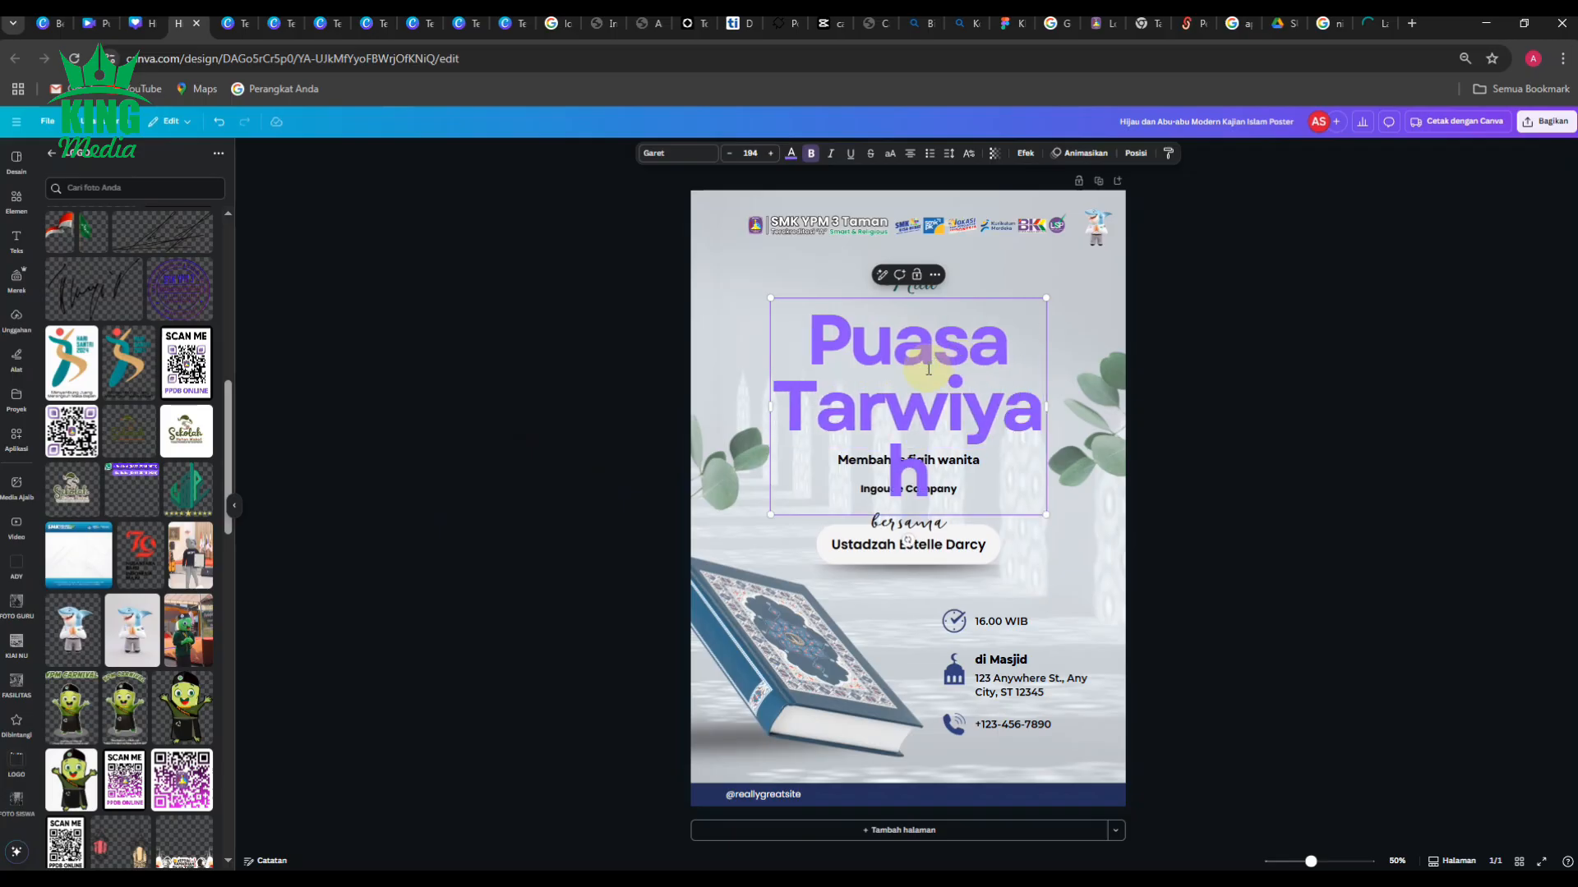
click(535, 362)
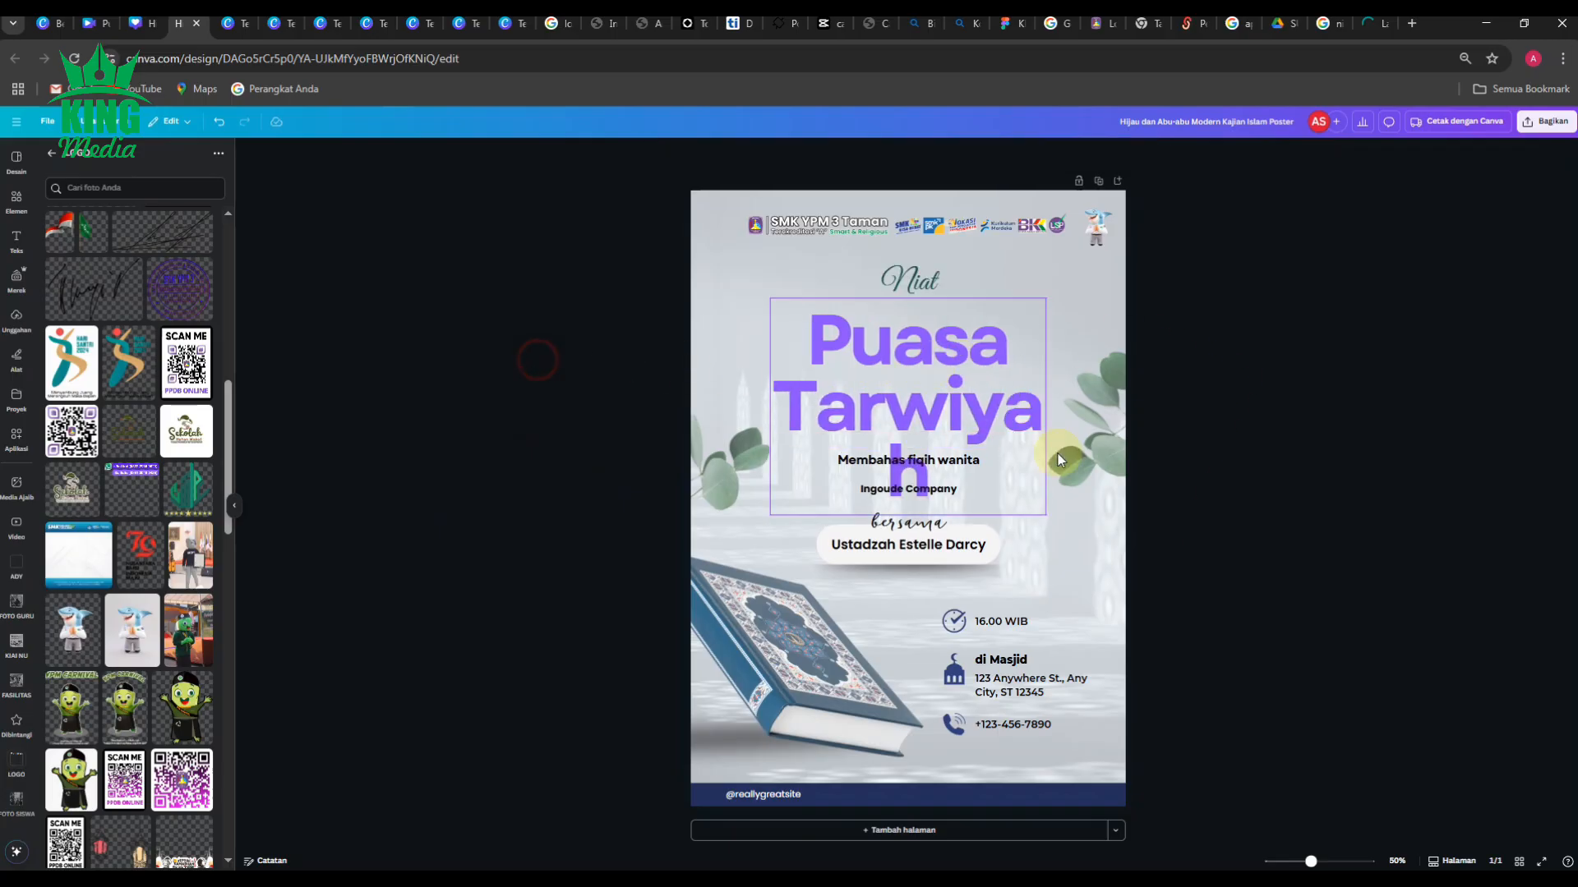
Step: Resize the Puasa Tarwiyah heading to font size 168 on two lines and position it centred just below Niat
click(1015, 411)
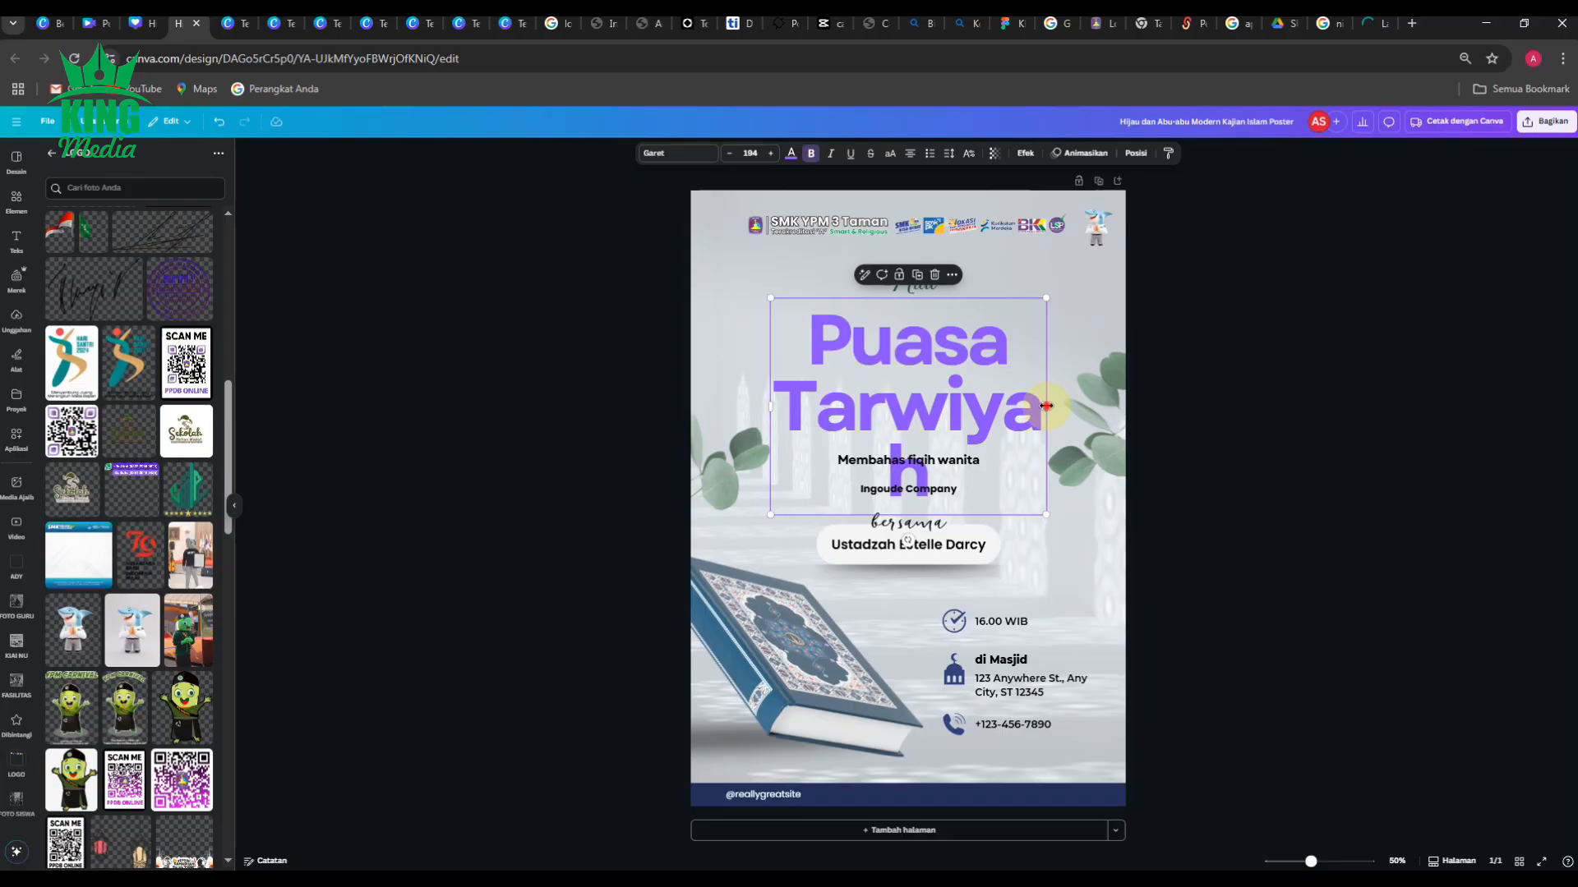
mouse_move(1046, 405)
mouse_down()
mouse_move(1078, 409)
mouse_move(1058, 441)
mouse_move(1040, 378)
mouse_up()
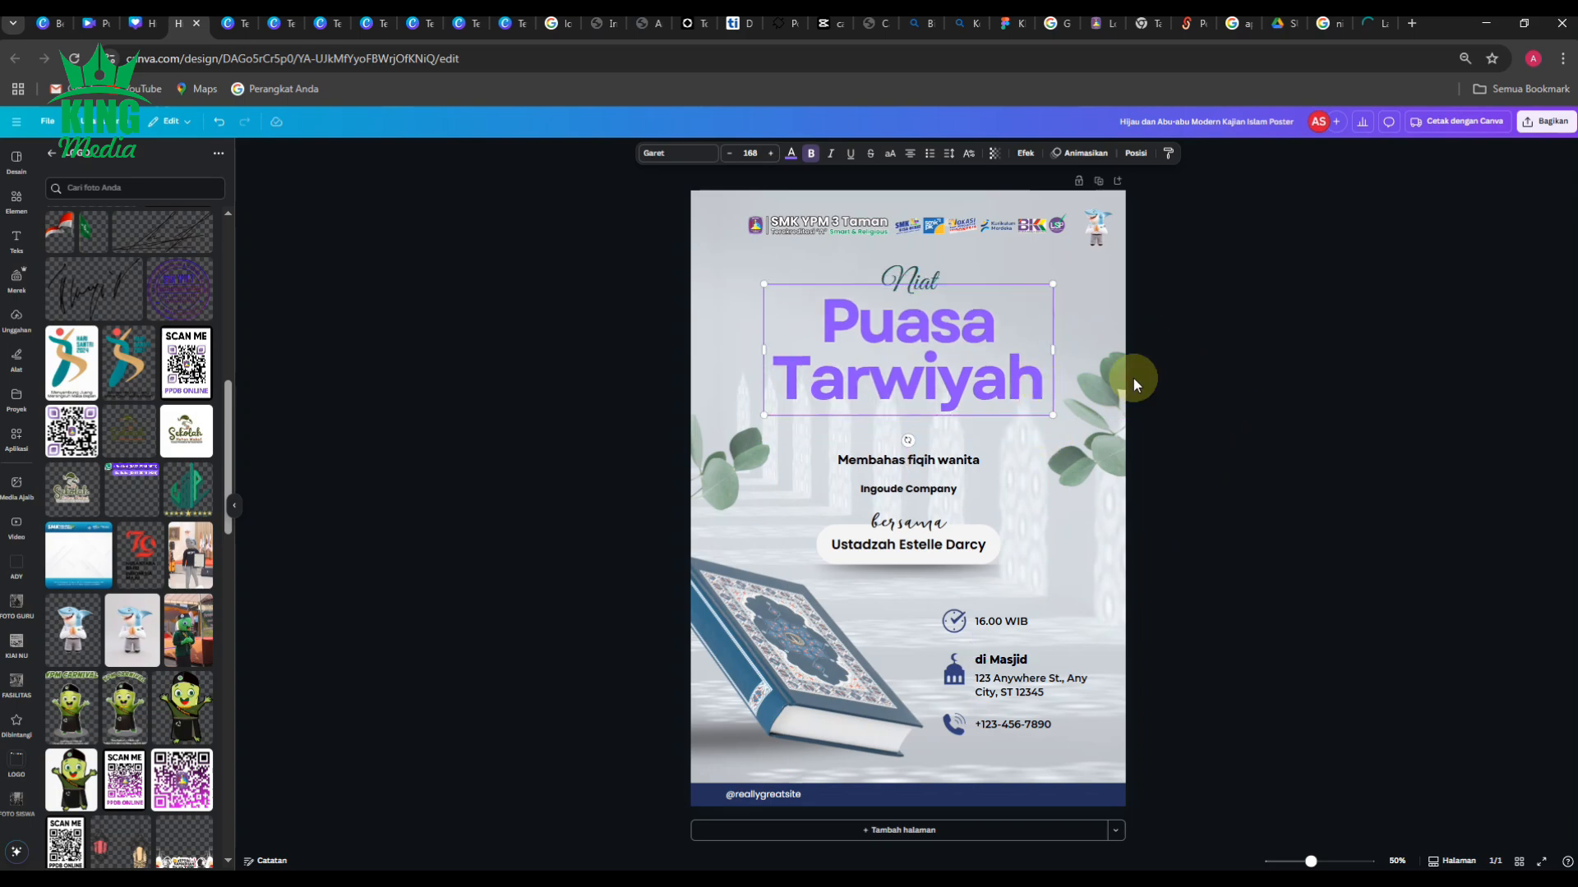
click(1216, 376)
click(956, 288)
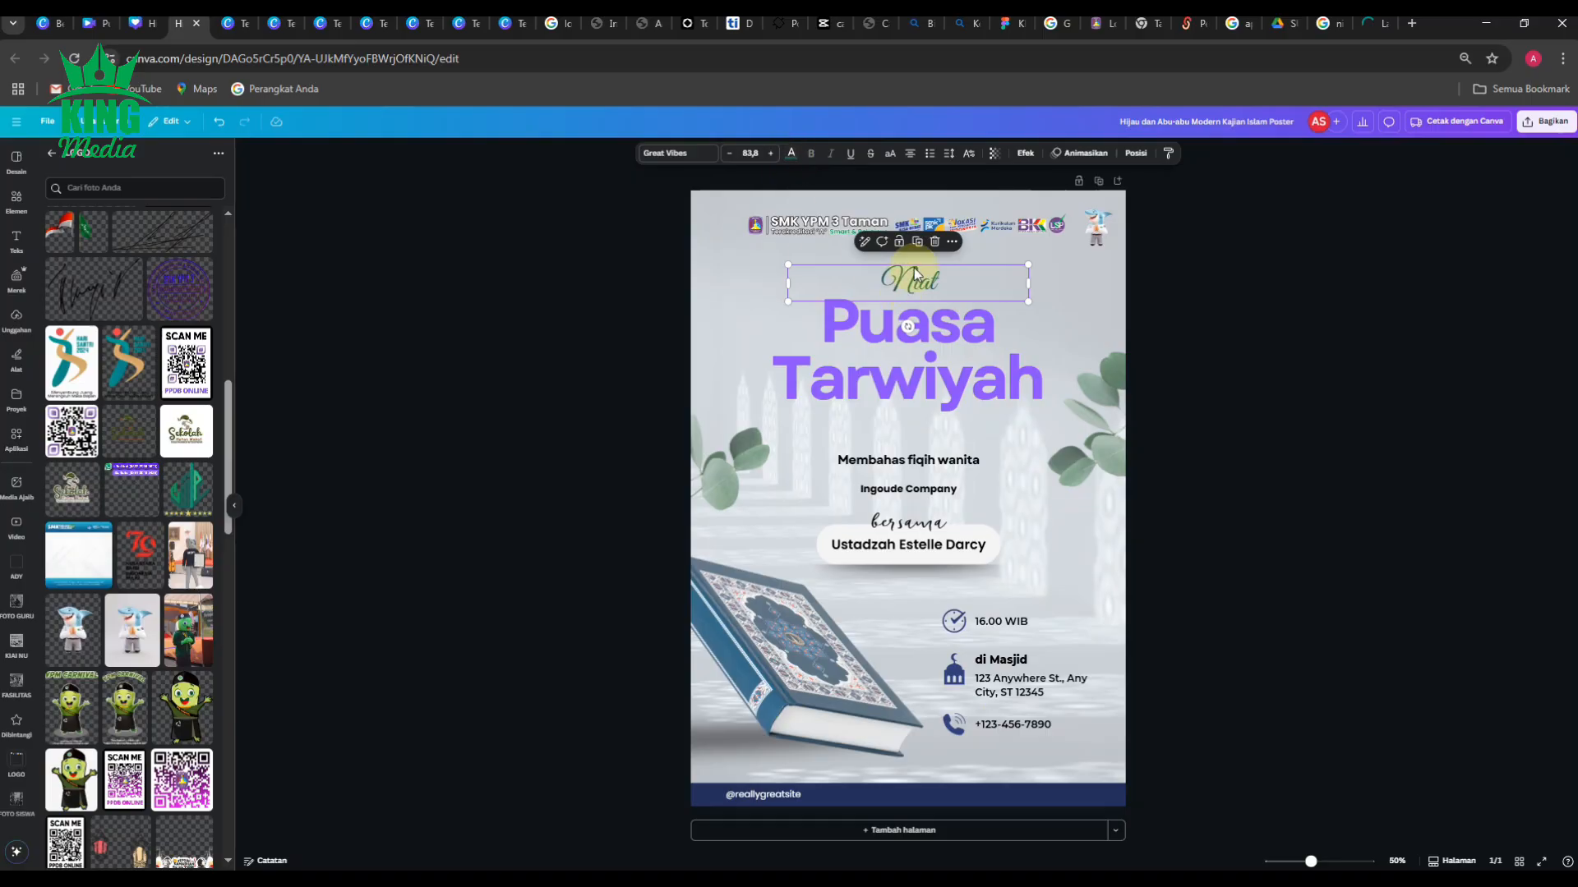
click(1217, 354)
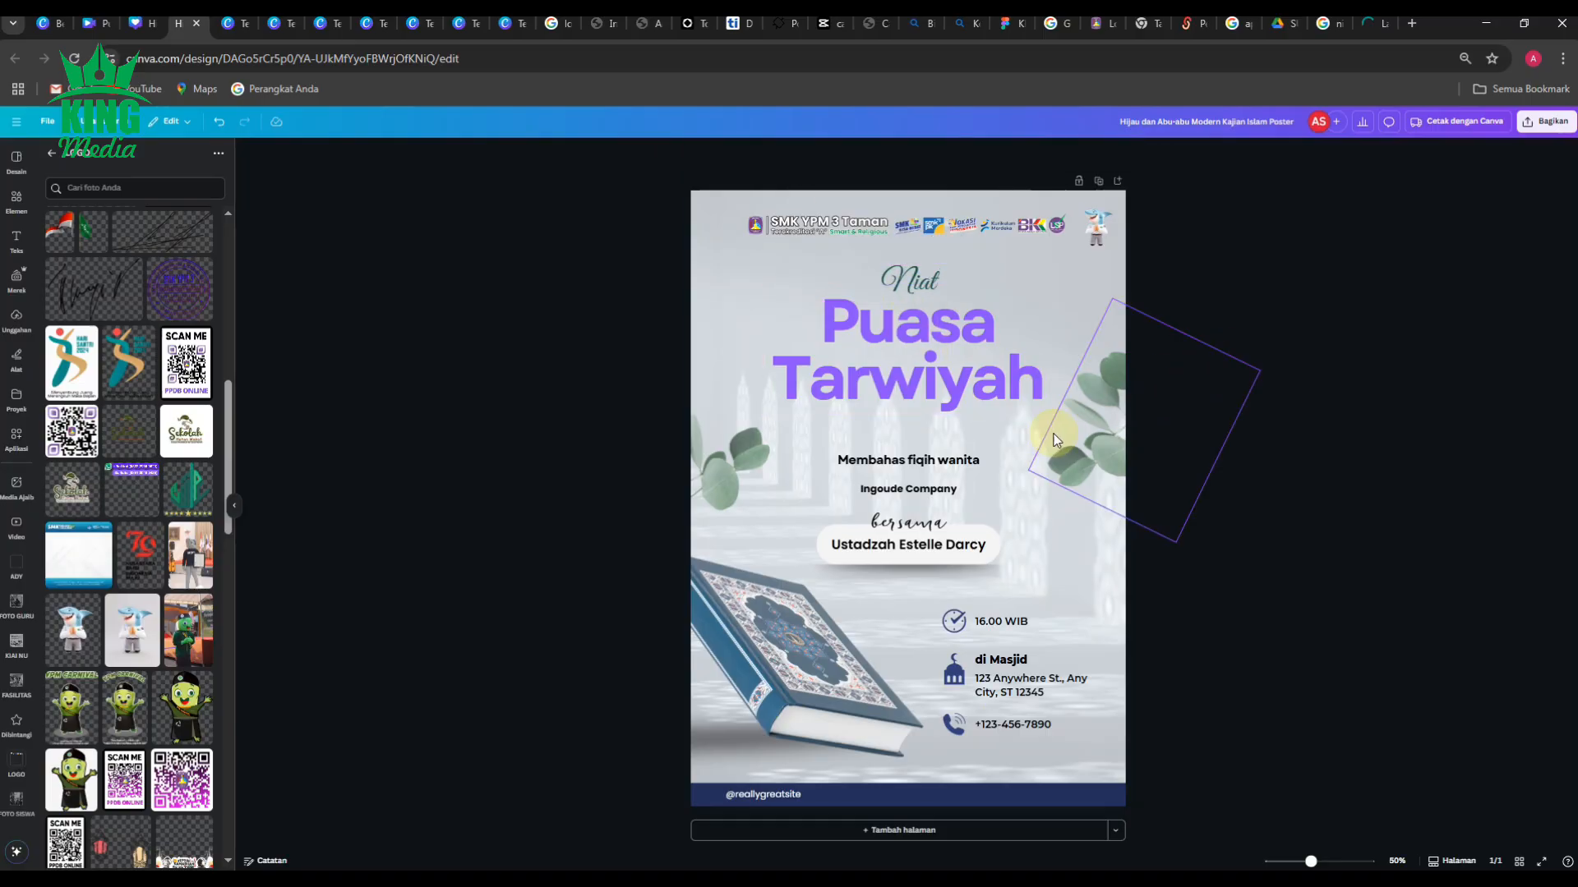
Step: Replace the Membahas fiqih wanita line with "8 Dzulhijjah", narrow its text box and place it directly beneath the heading
double_click(926, 461)
text(8)
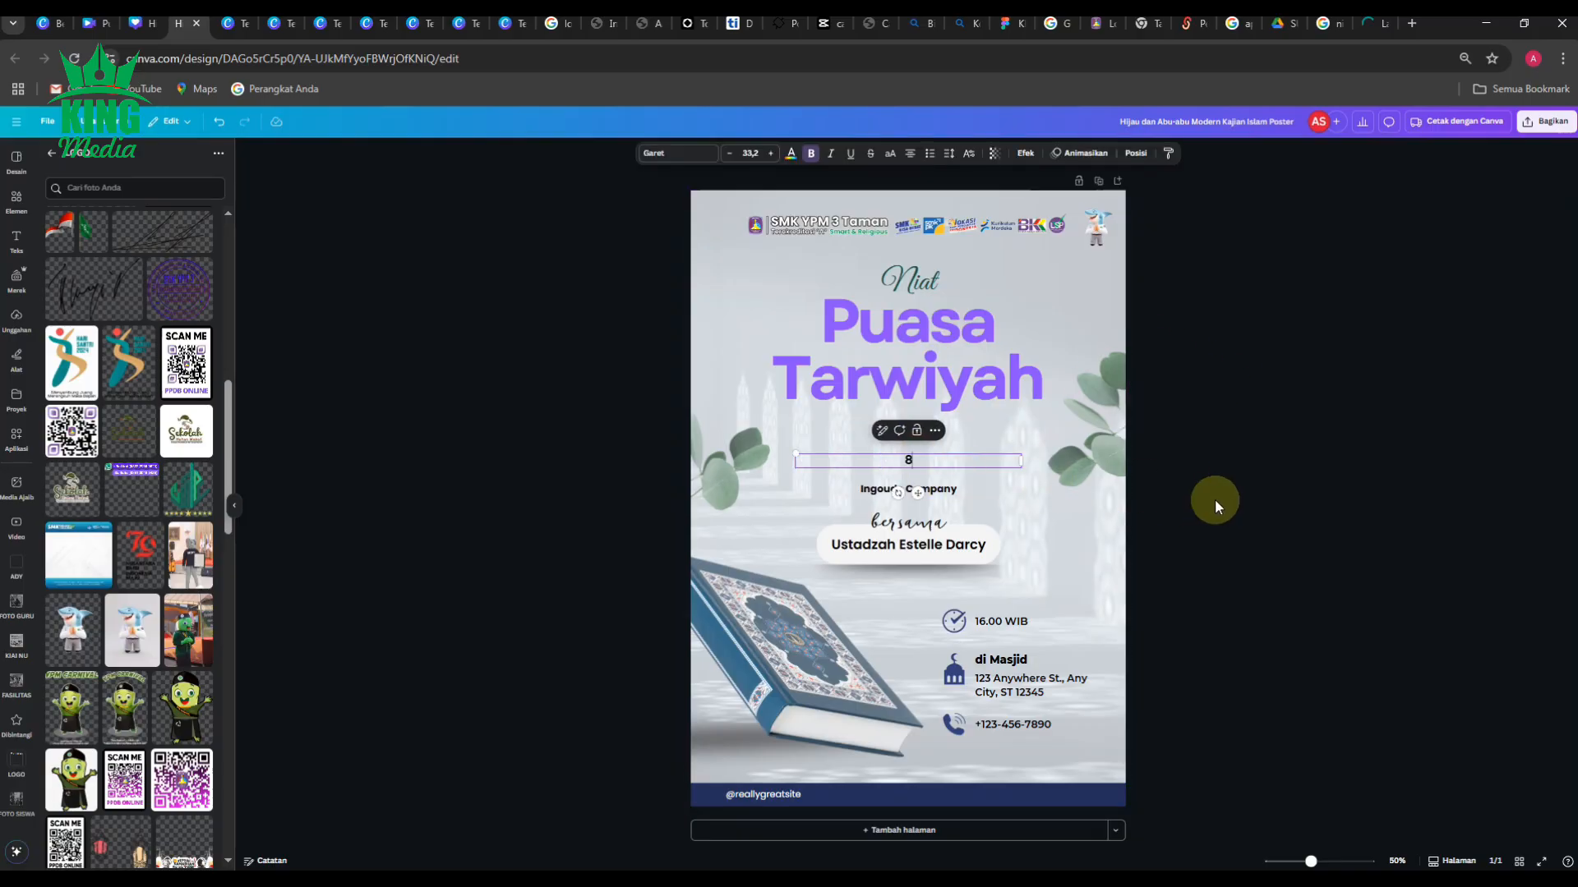
text( Dzulhijjah)
click(1313, 446)
click(1012, 459)
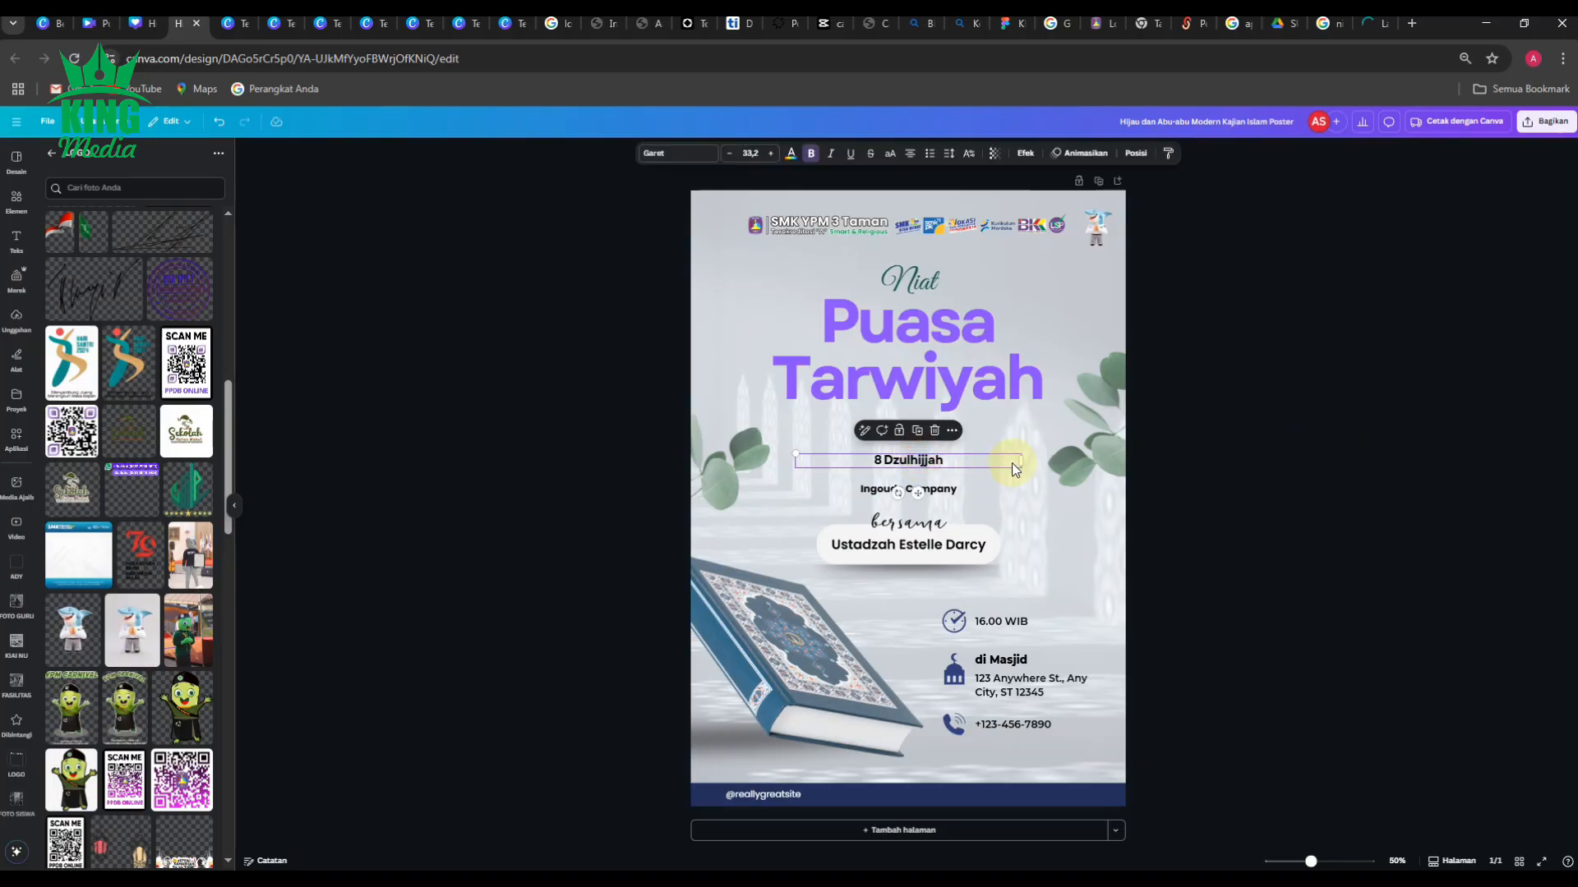
drag(1021, 457, 933, 454)
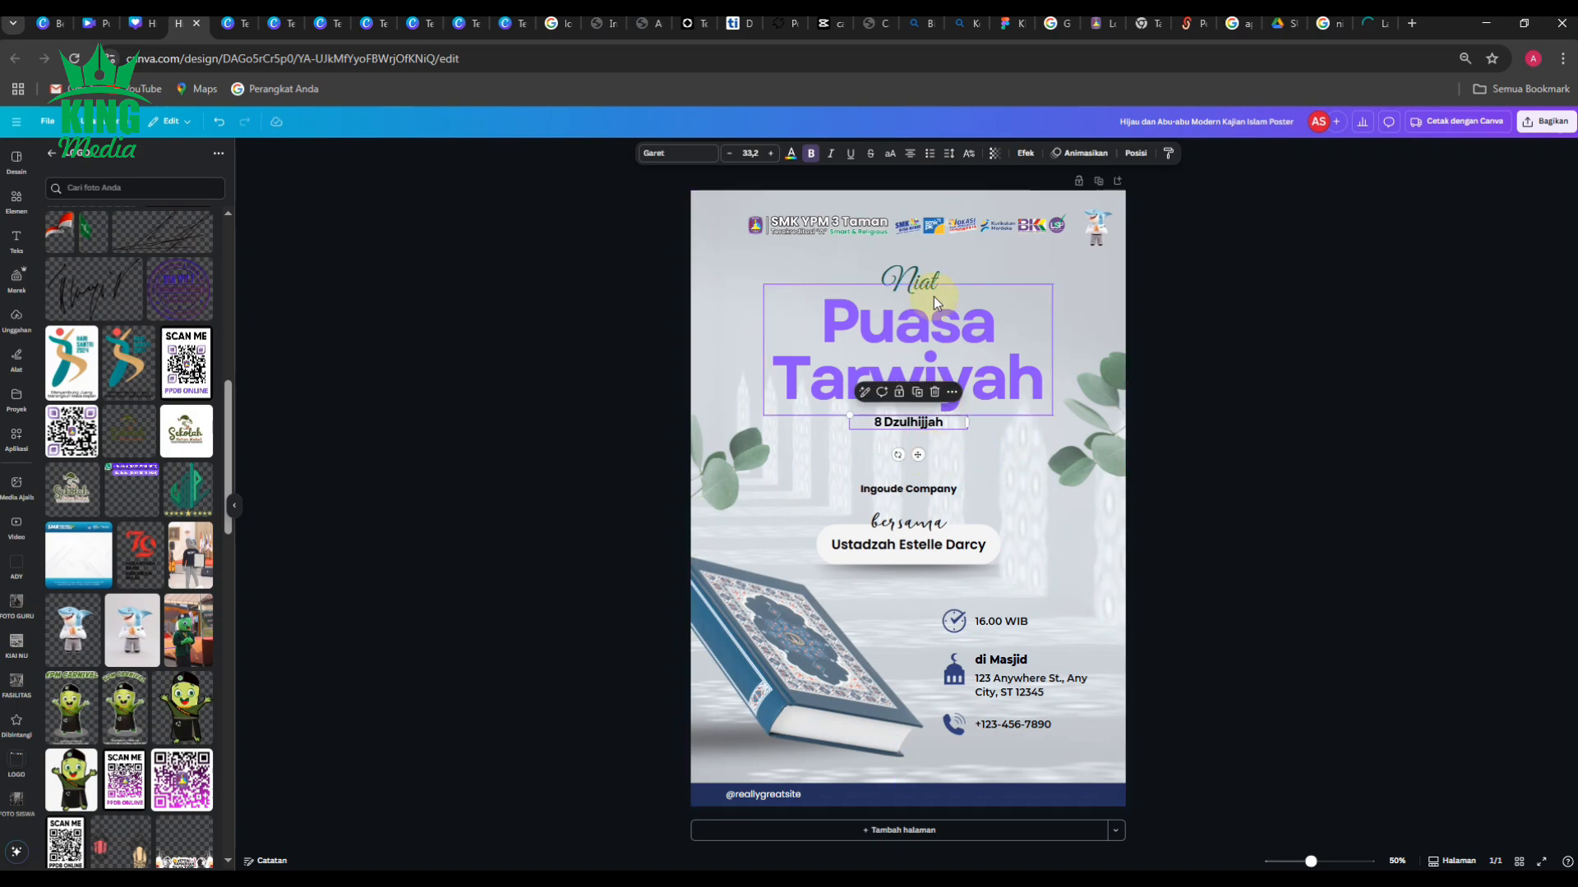
Step: Change the colour of the Niat text to black
click(920, 281)
click(790, 153)
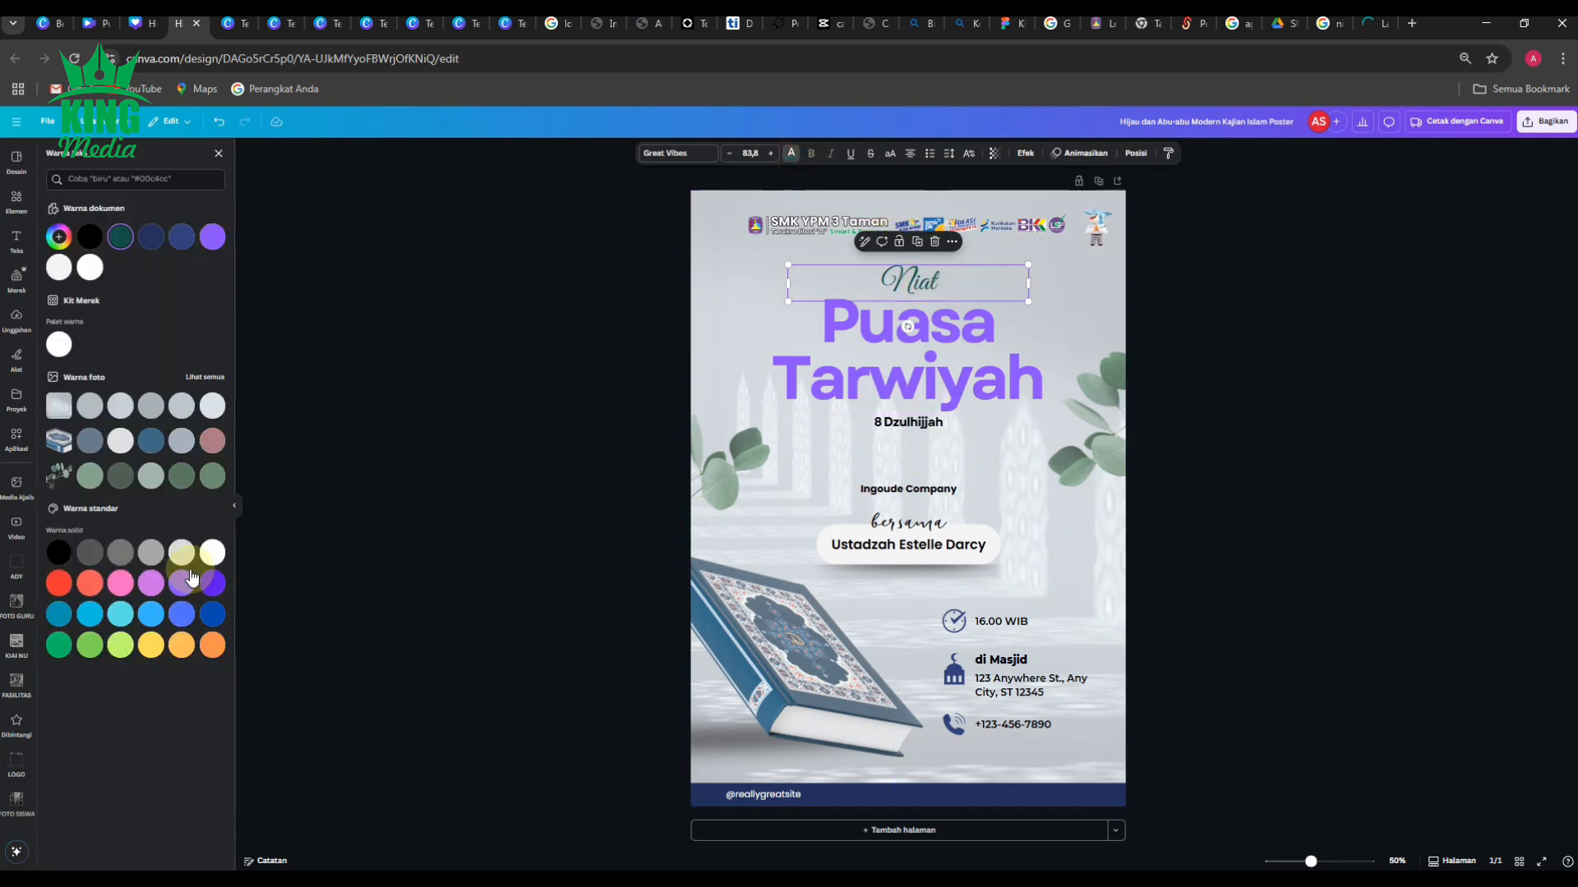
click(417, 411)
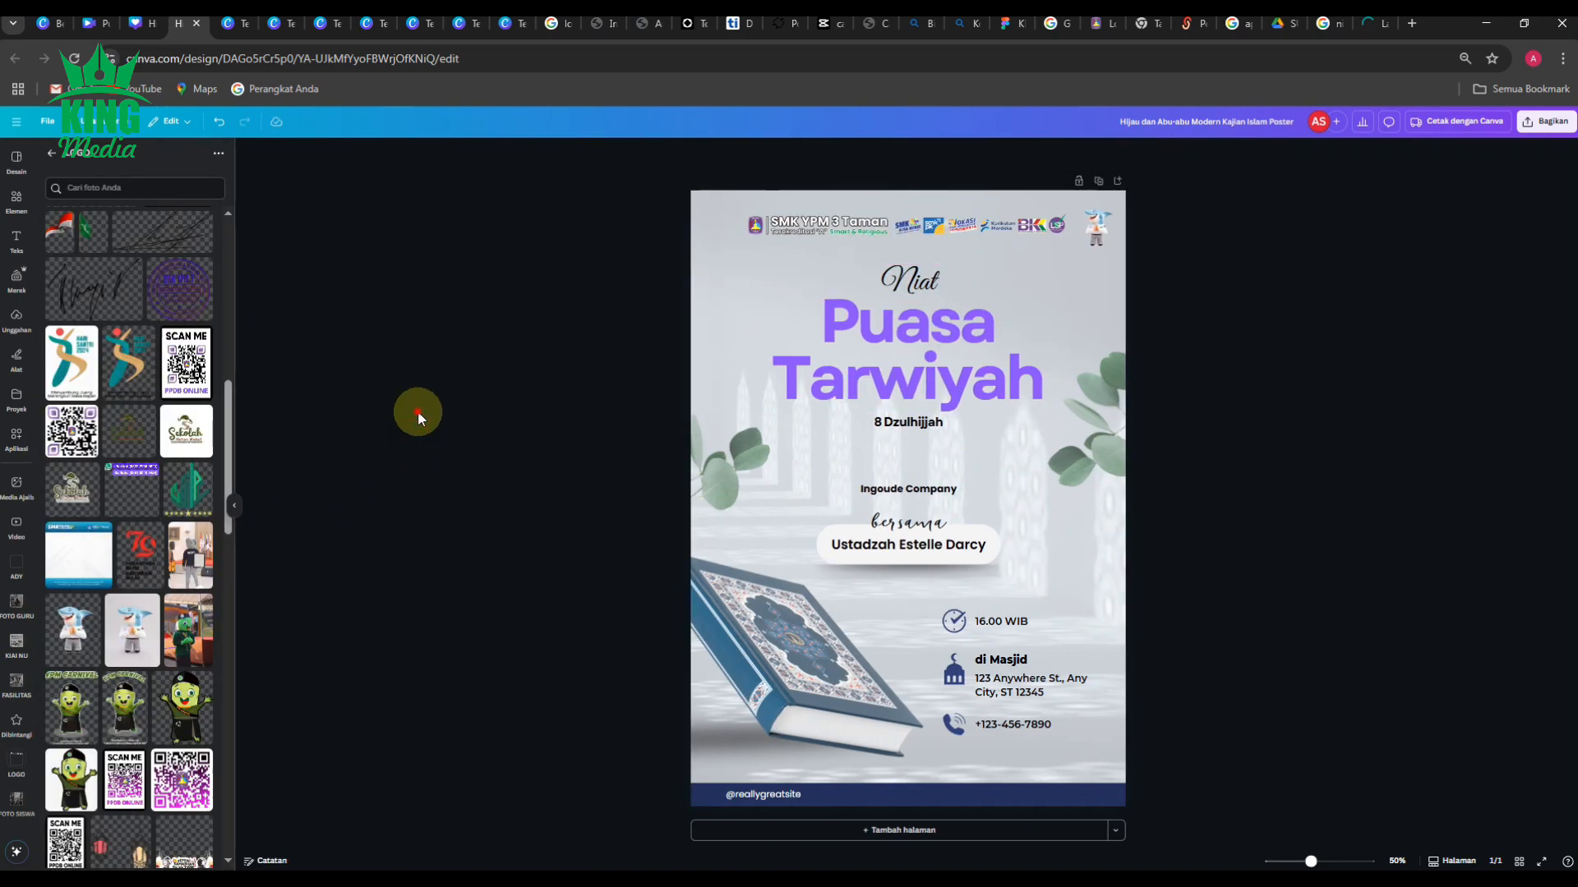
click(1223, 403)
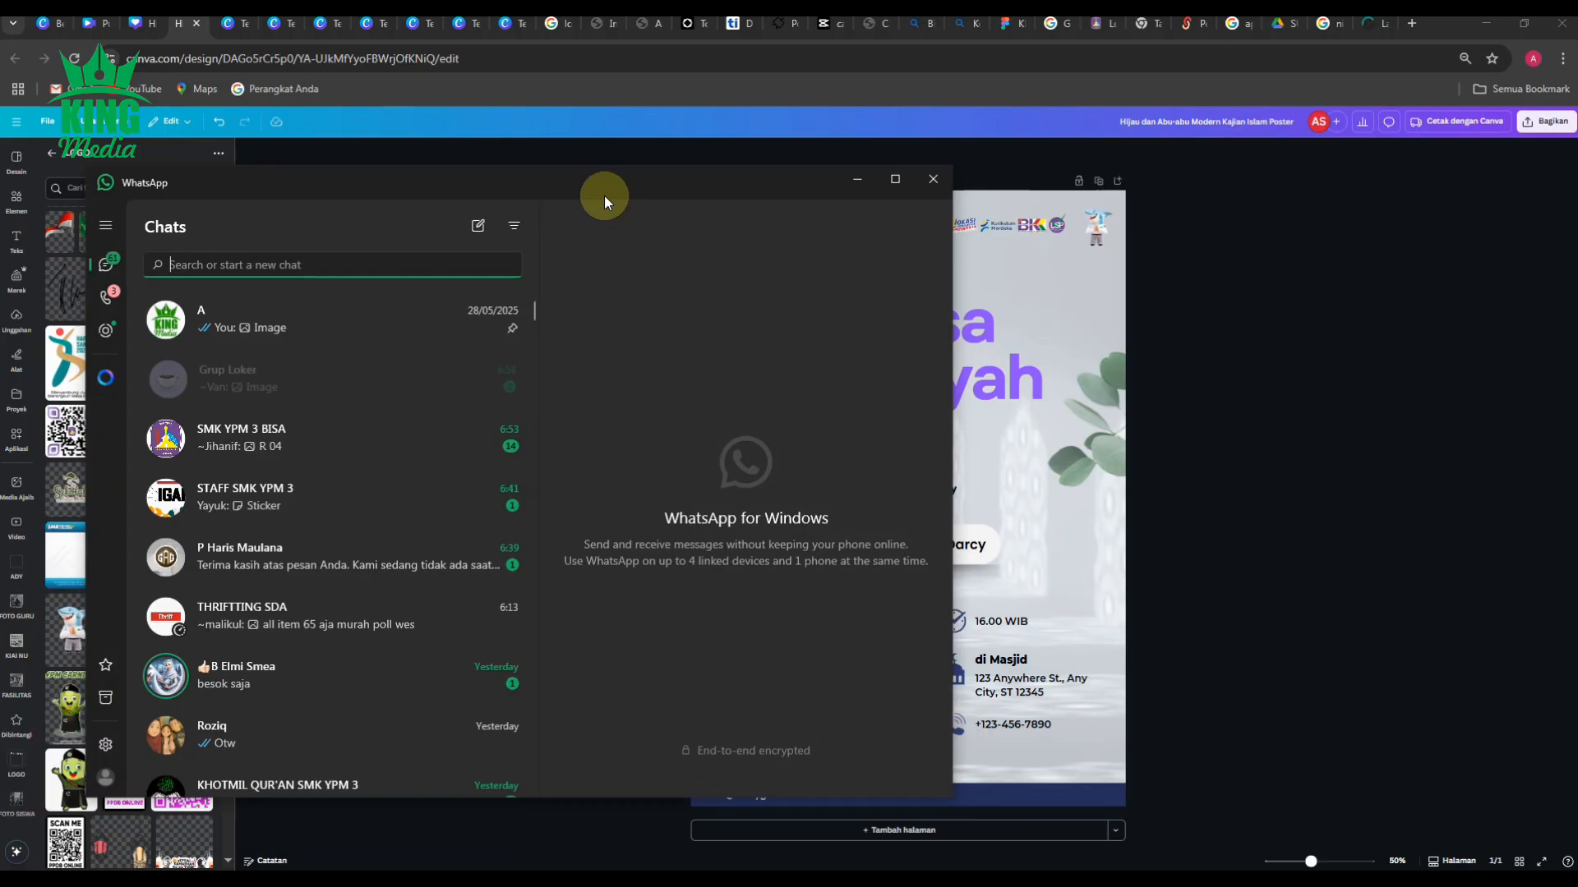
Step: Replace the Ingoude Company line with the copied Arabic intention "نَوَيْتُ صَوْمَ تَرْوِيَةَ سُنَّةً لِلّٰهِ تَعَالَى"
drag(592, 194, 0, 220)
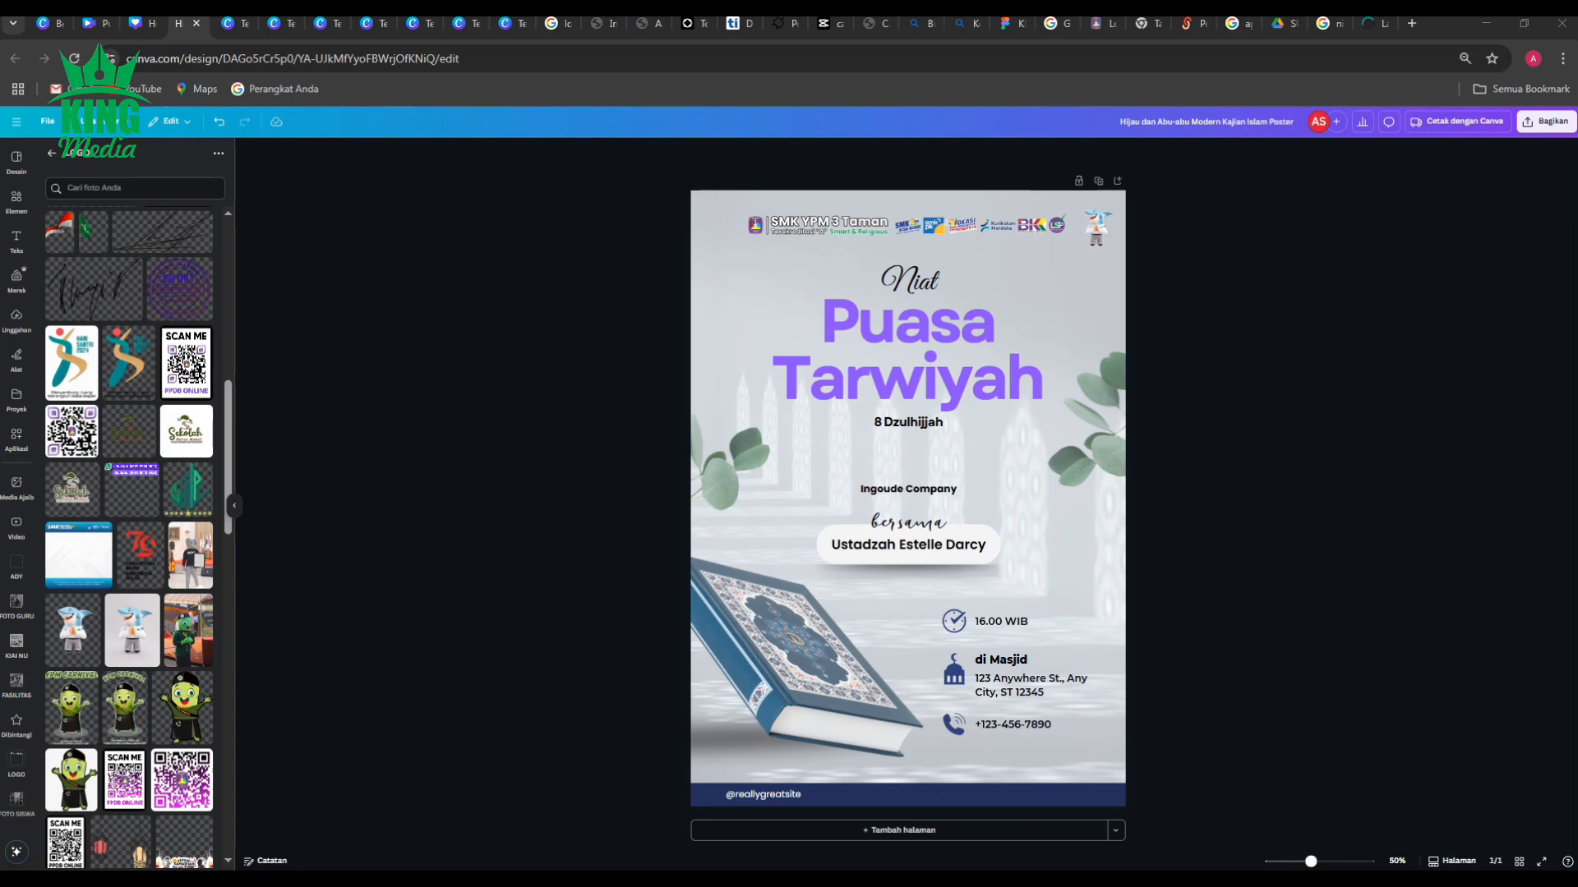
double_click(909, 490)
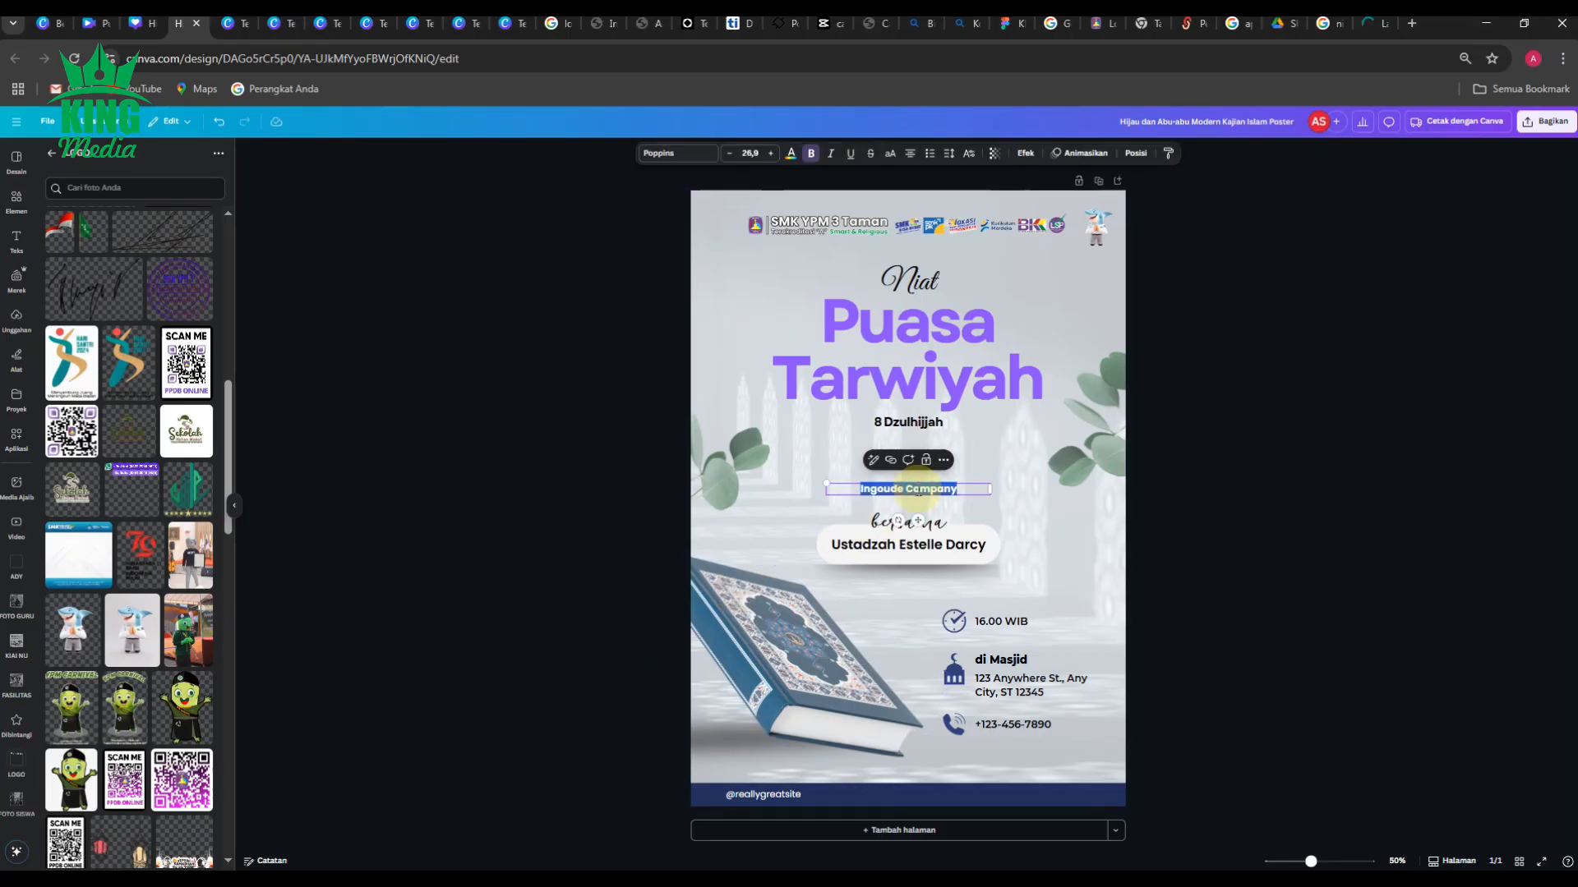
key(ctrl+v)
click(1206, 479)
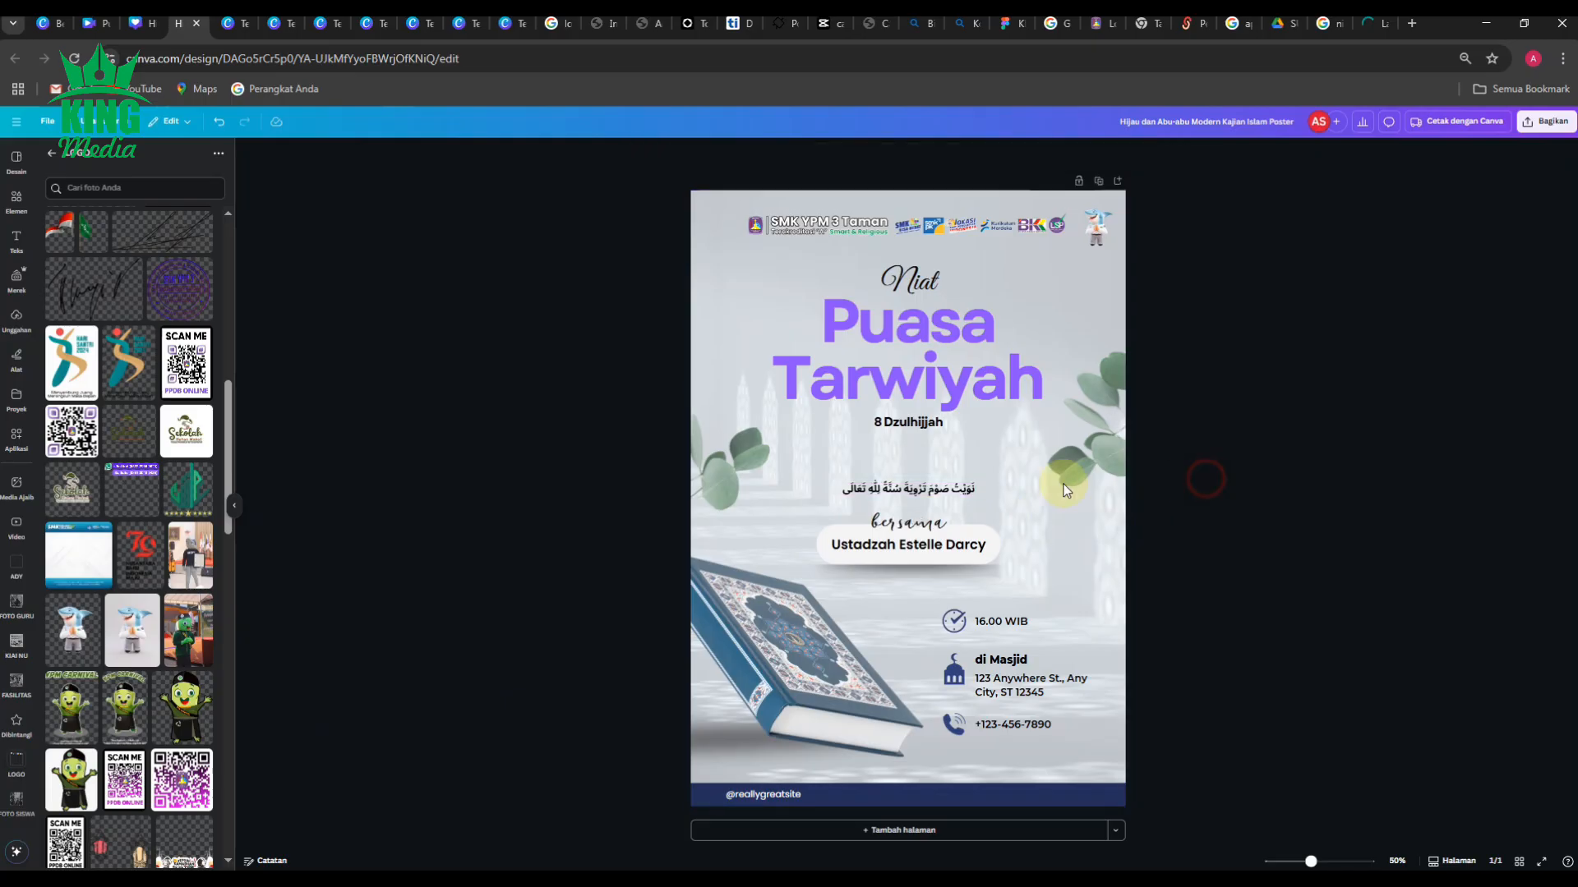
Step: Enlarge the Arabic line to font size 39.5 and delete the word "bersama" beneath it
click(940, 491)
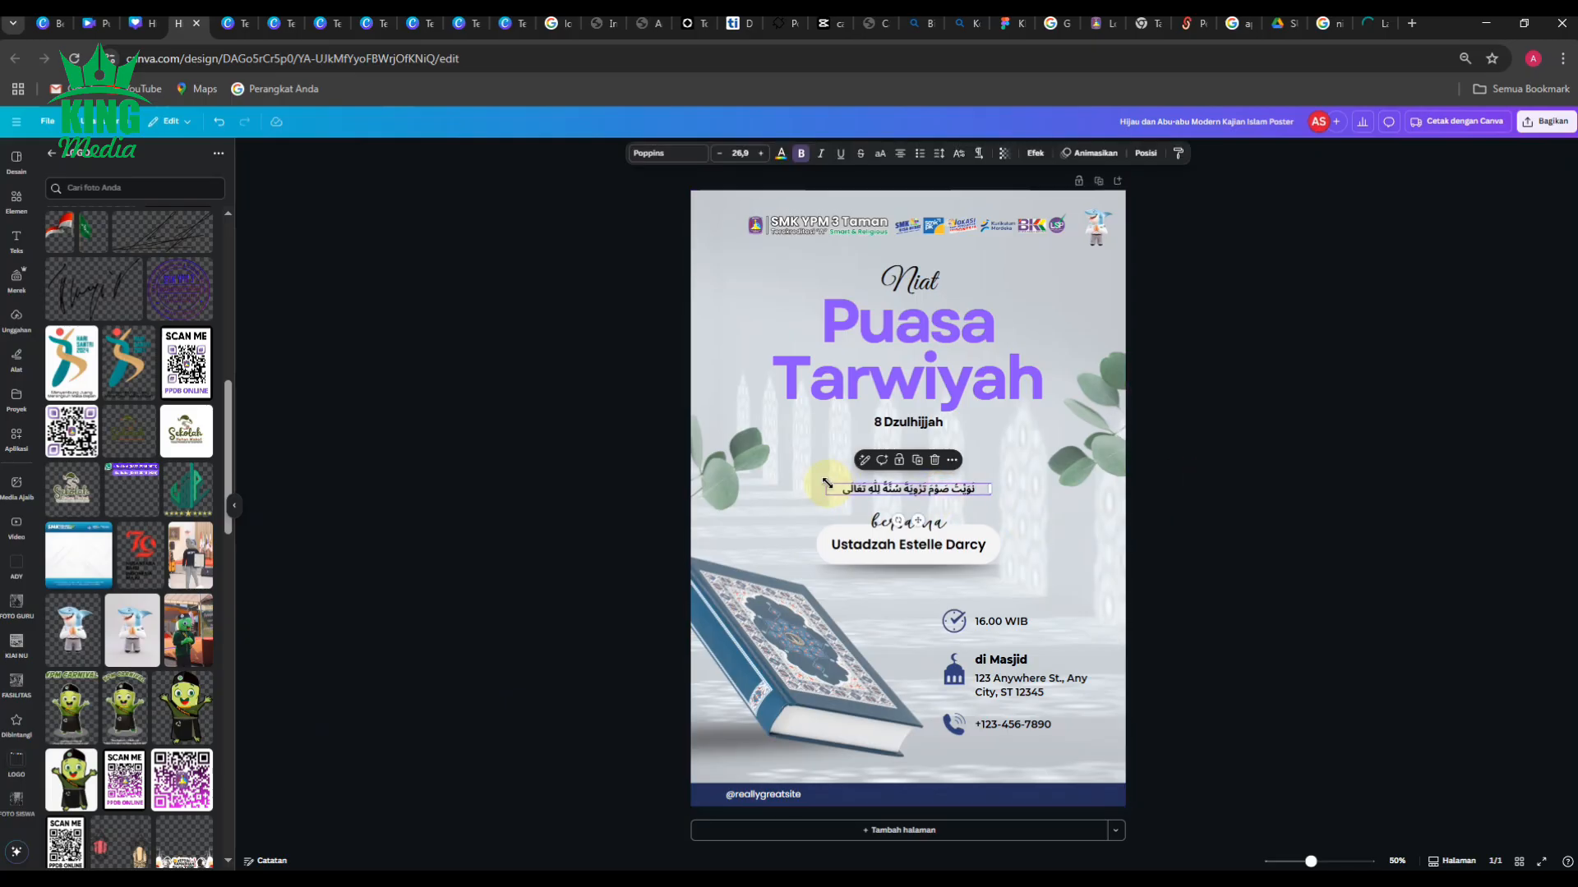
drag(825, 482, 791, 472)
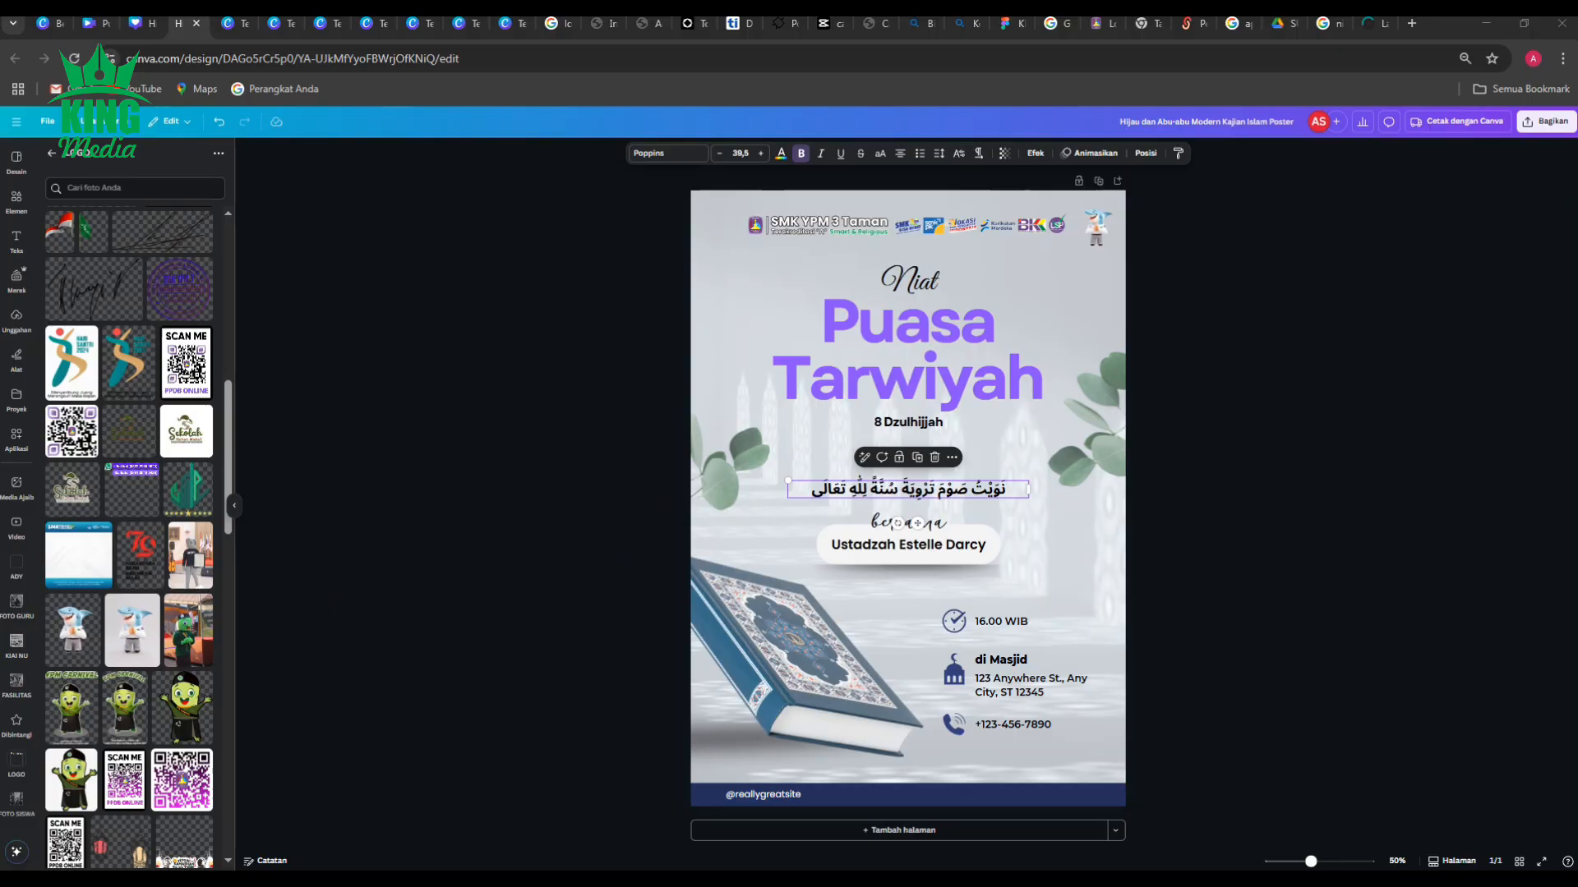
click(1275, 521)
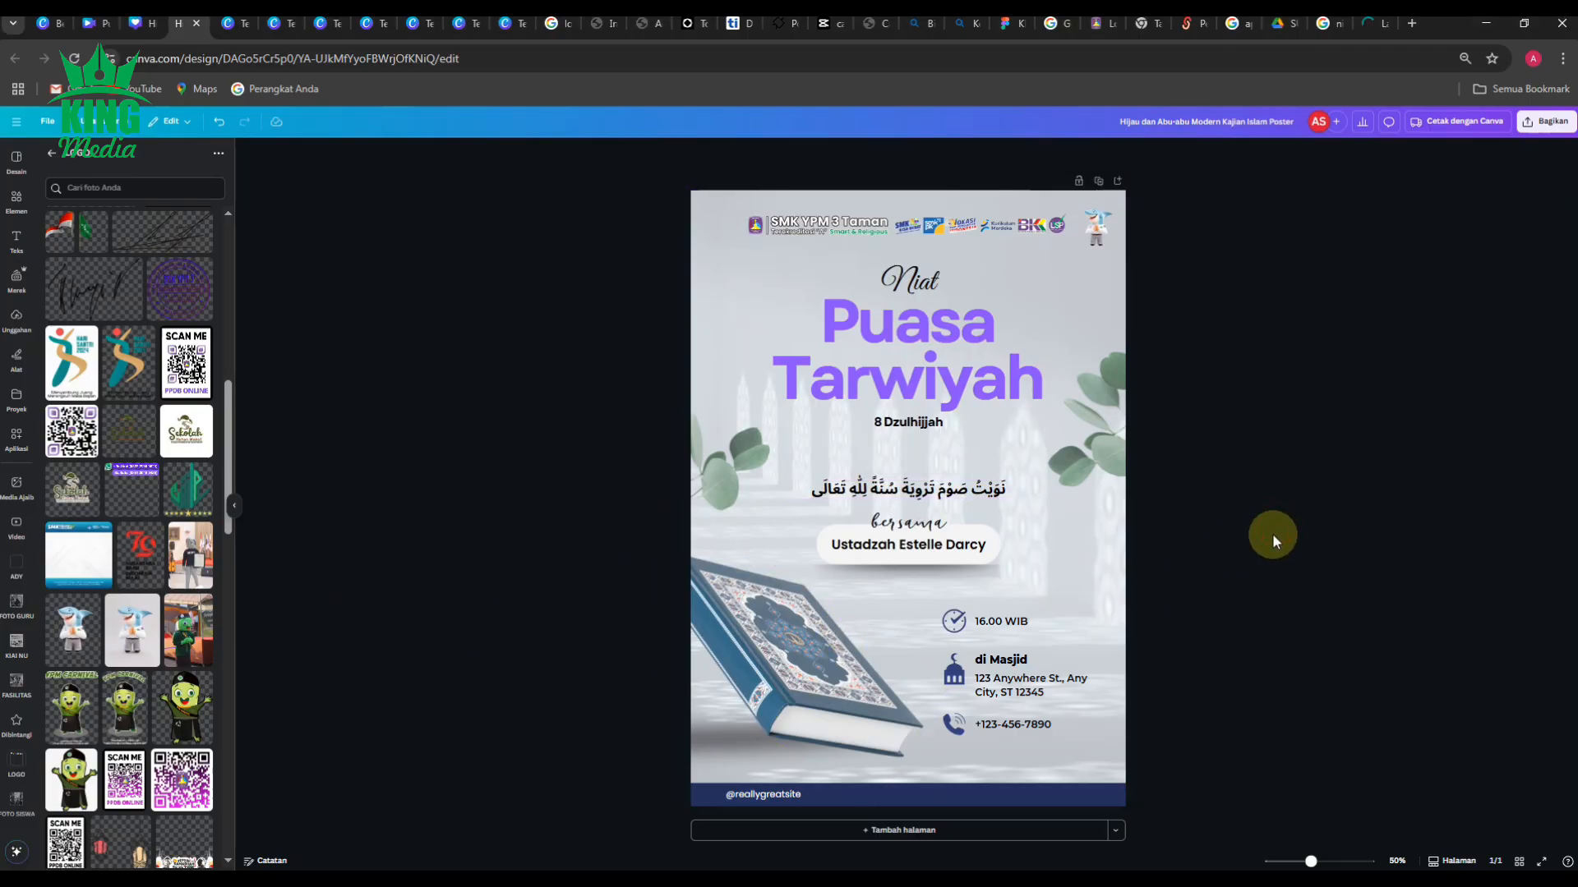
click(907, 526)
key(Delete)
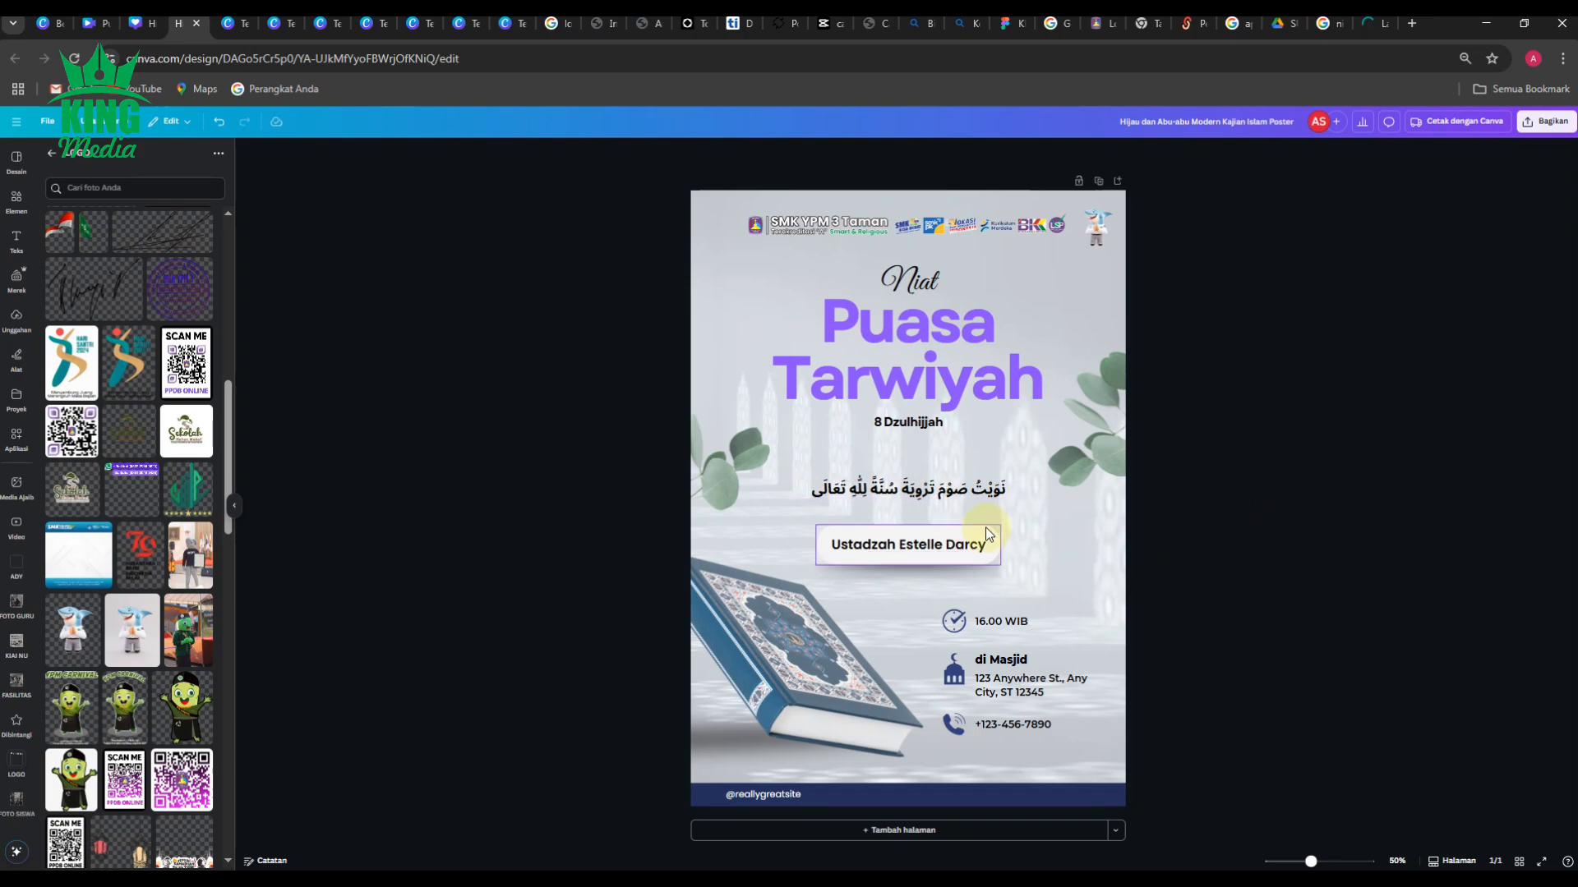
Step: Move the white rounded box up behind the Arabic line and widen it evenly beyond both ends of the text
click(981, 531)
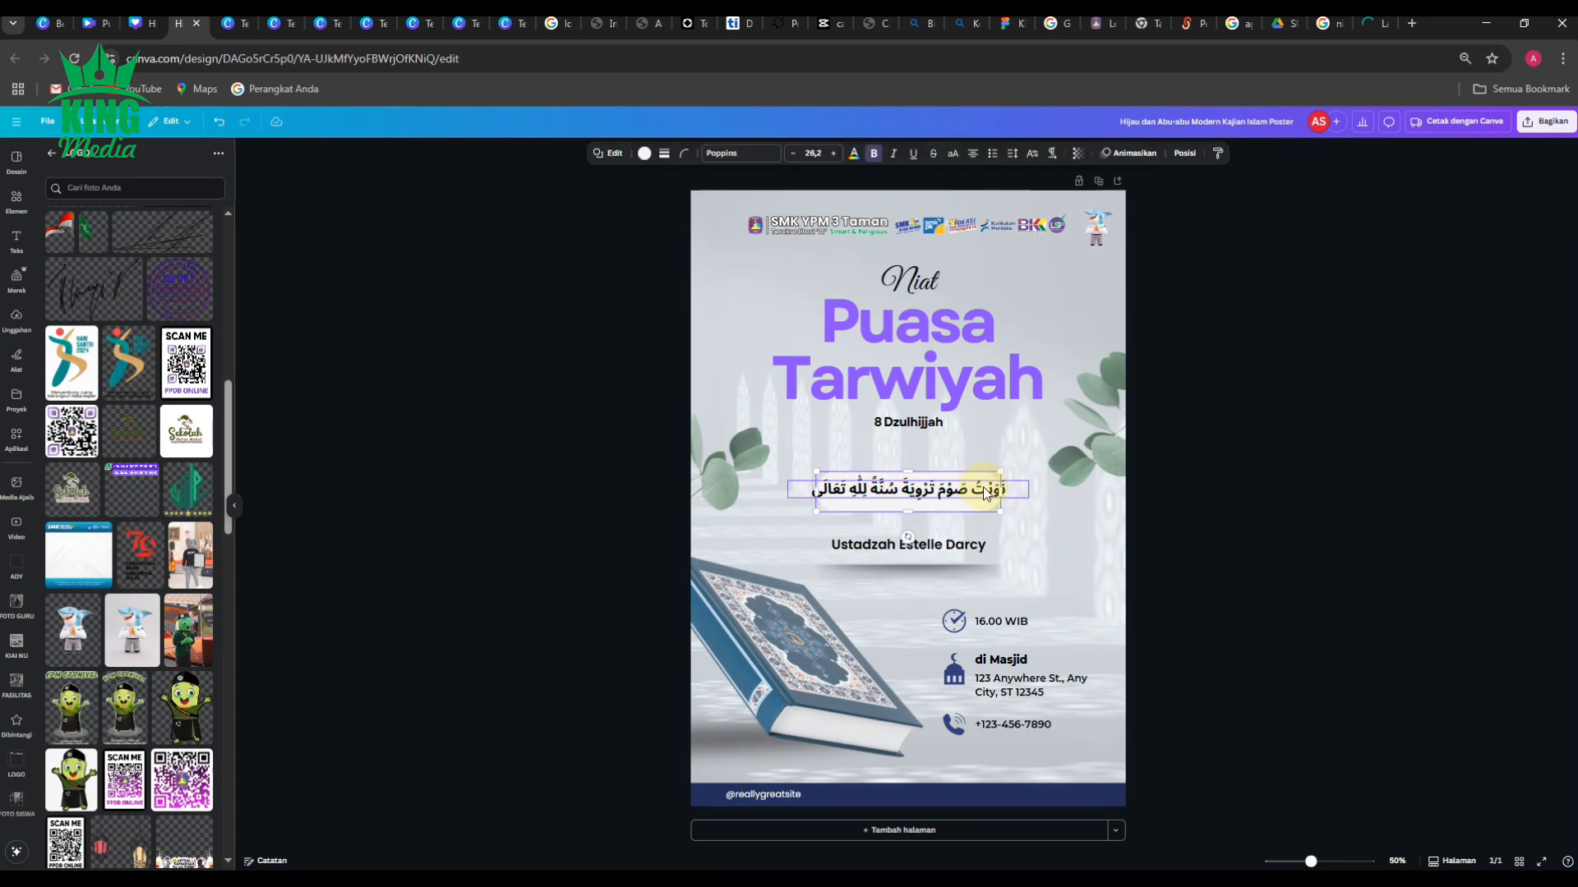
click(994, 488)
drag(999, 492, 1024, 491)
click(1180, 490)
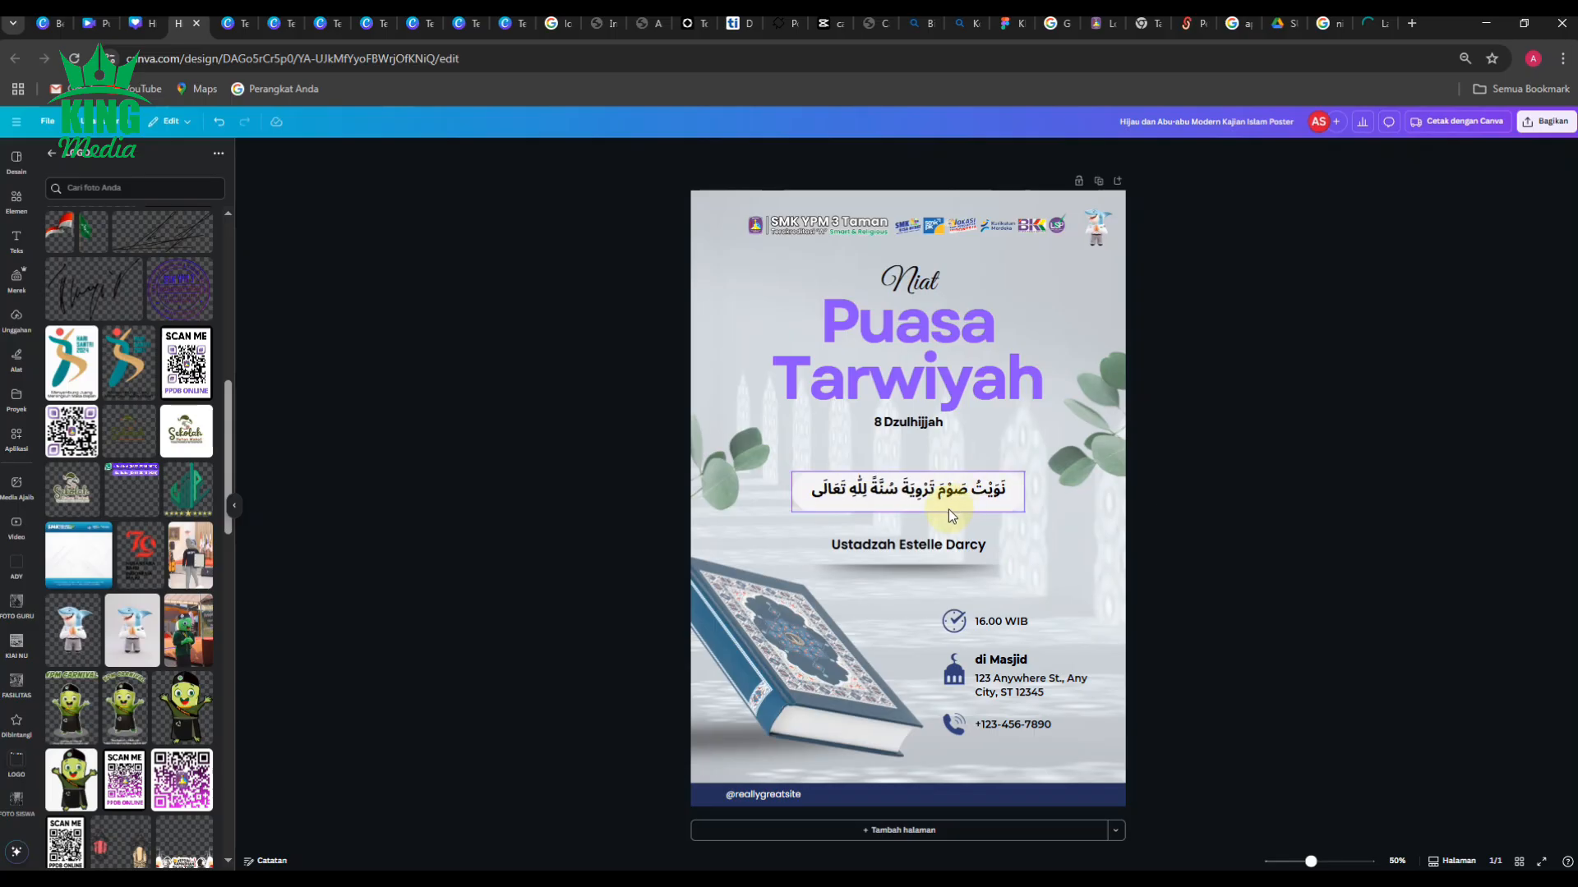
Step: Nudge the Arabic line slightly down so it sits vertically centred inside the white rounded box
ctrl+scroll(948, 509, up, 3)
click(974, 479)
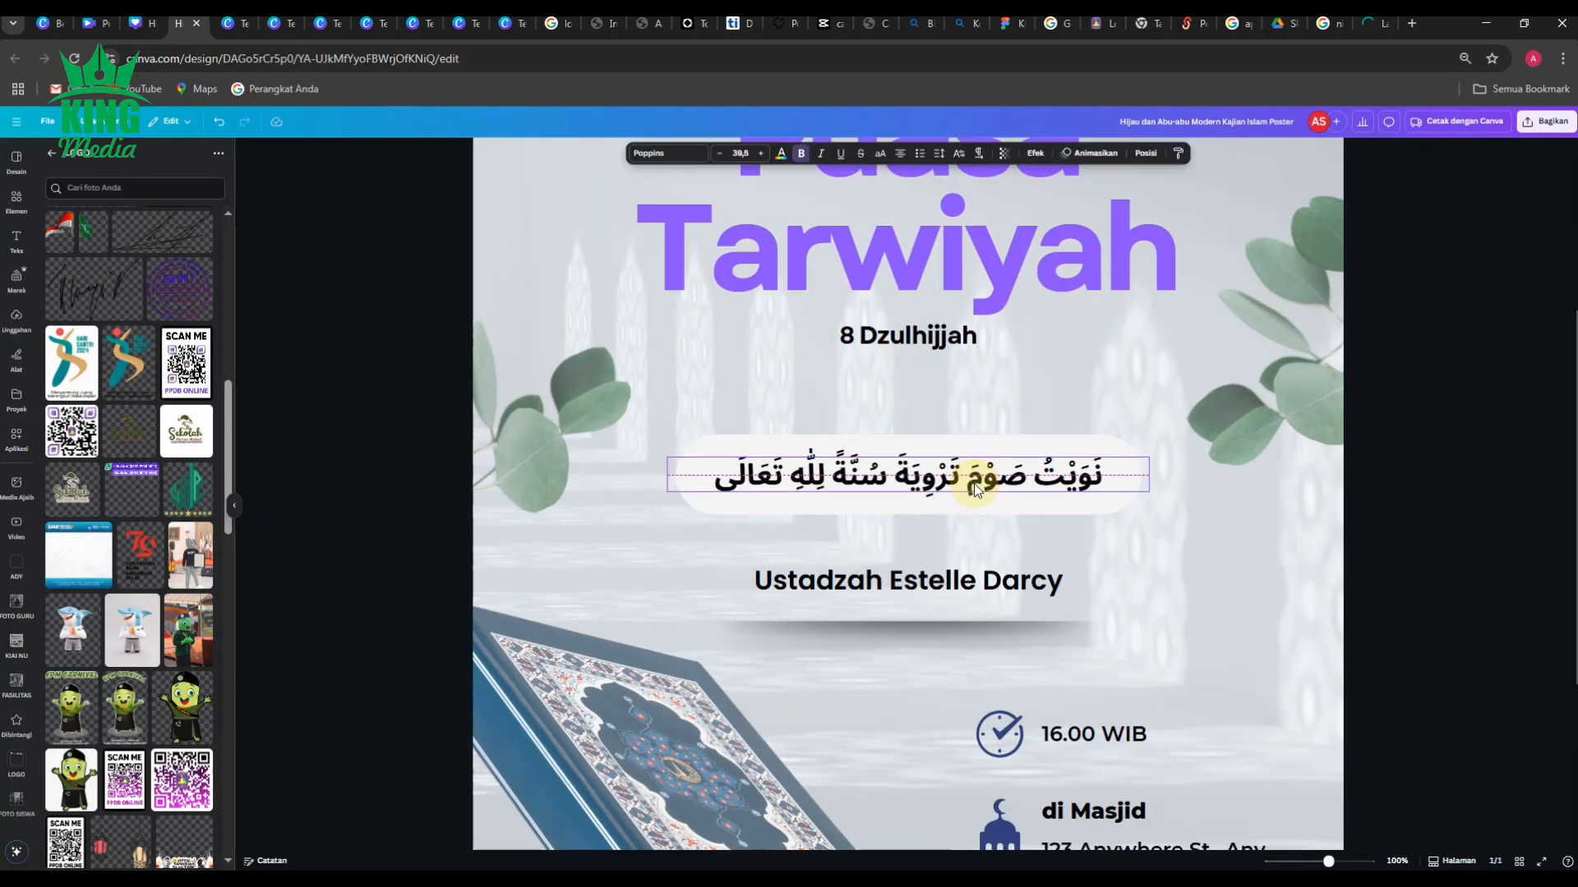
click(1438, 451)
ctrl+scroll(1016, 515, down, 3)
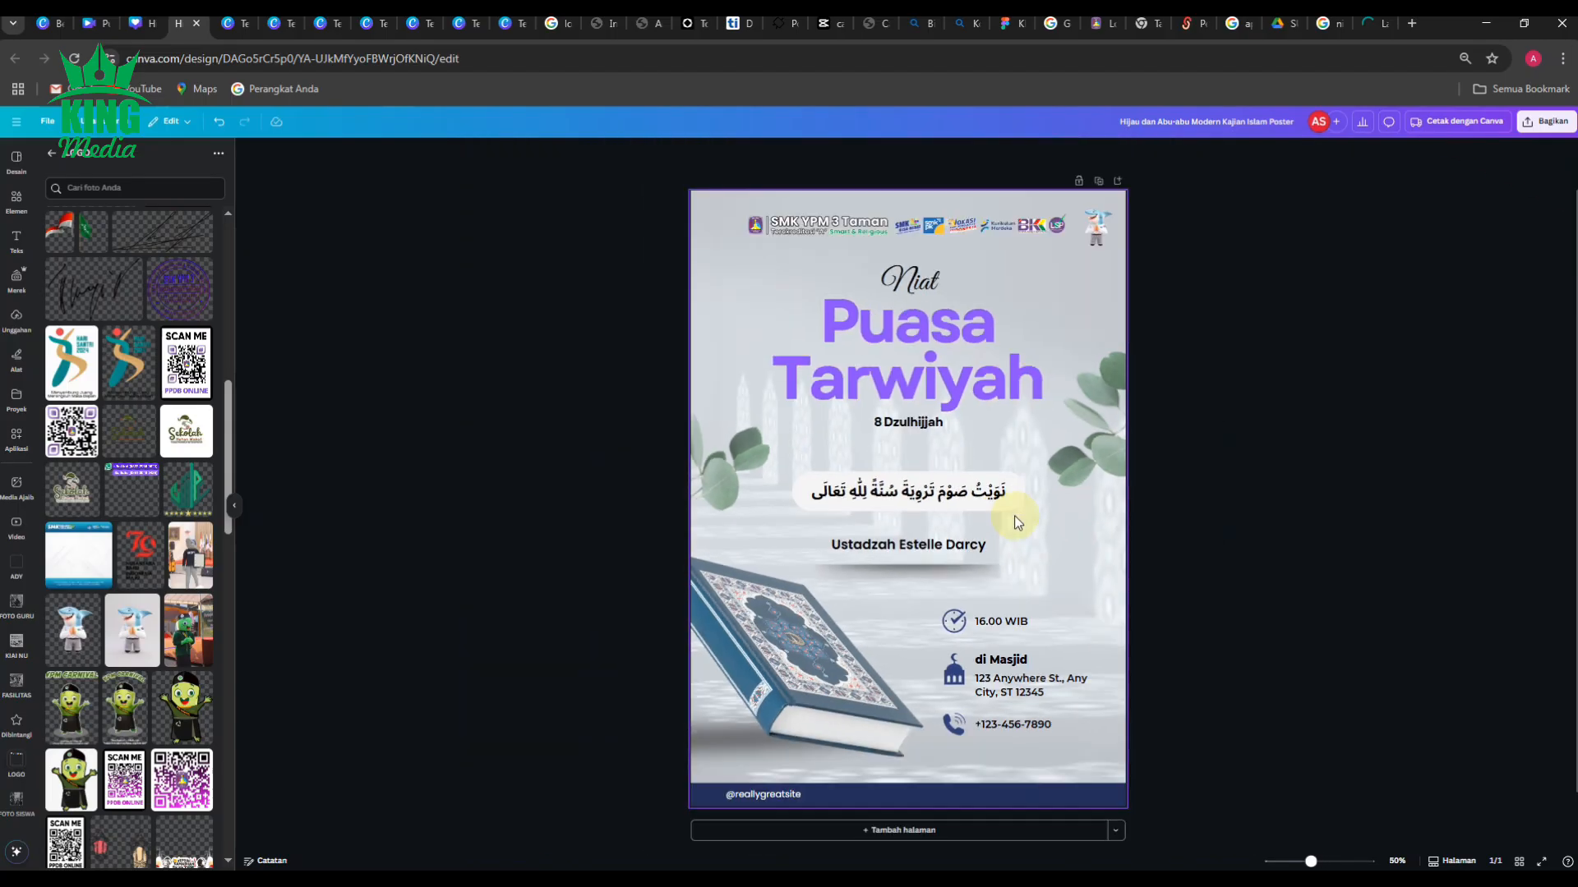
Step: Replace the speaker's name line with "Artinya: “Saya Niat Puasa Tarwiyah karena Allah Ta’ala.”"
ctrl+scroll(1012, 516, up, 1)
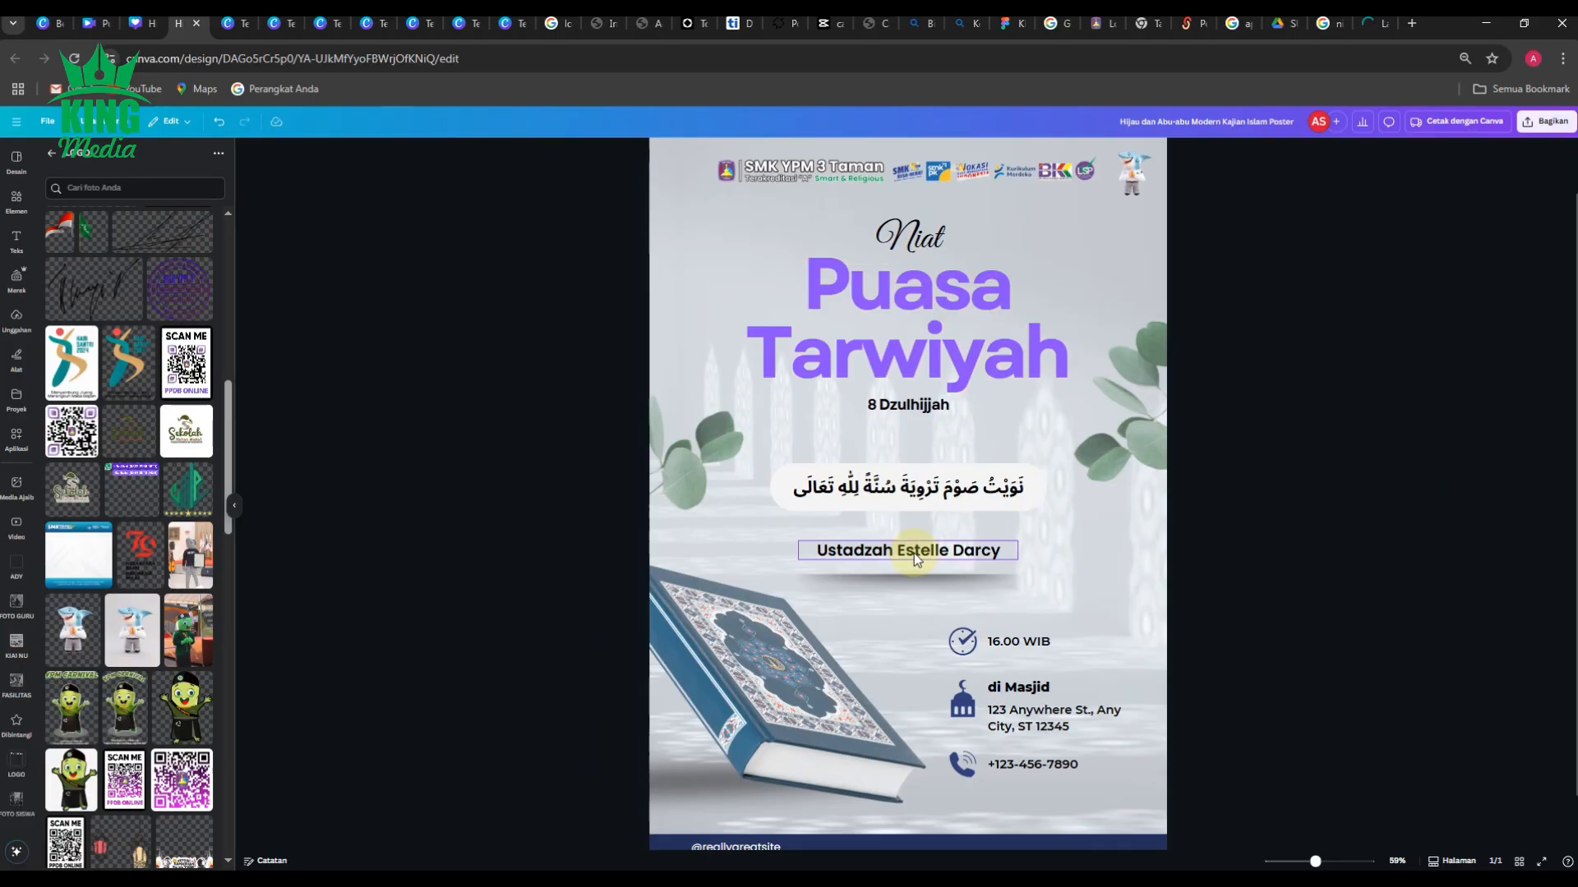
double_click(914, 554)
text(Aryt)
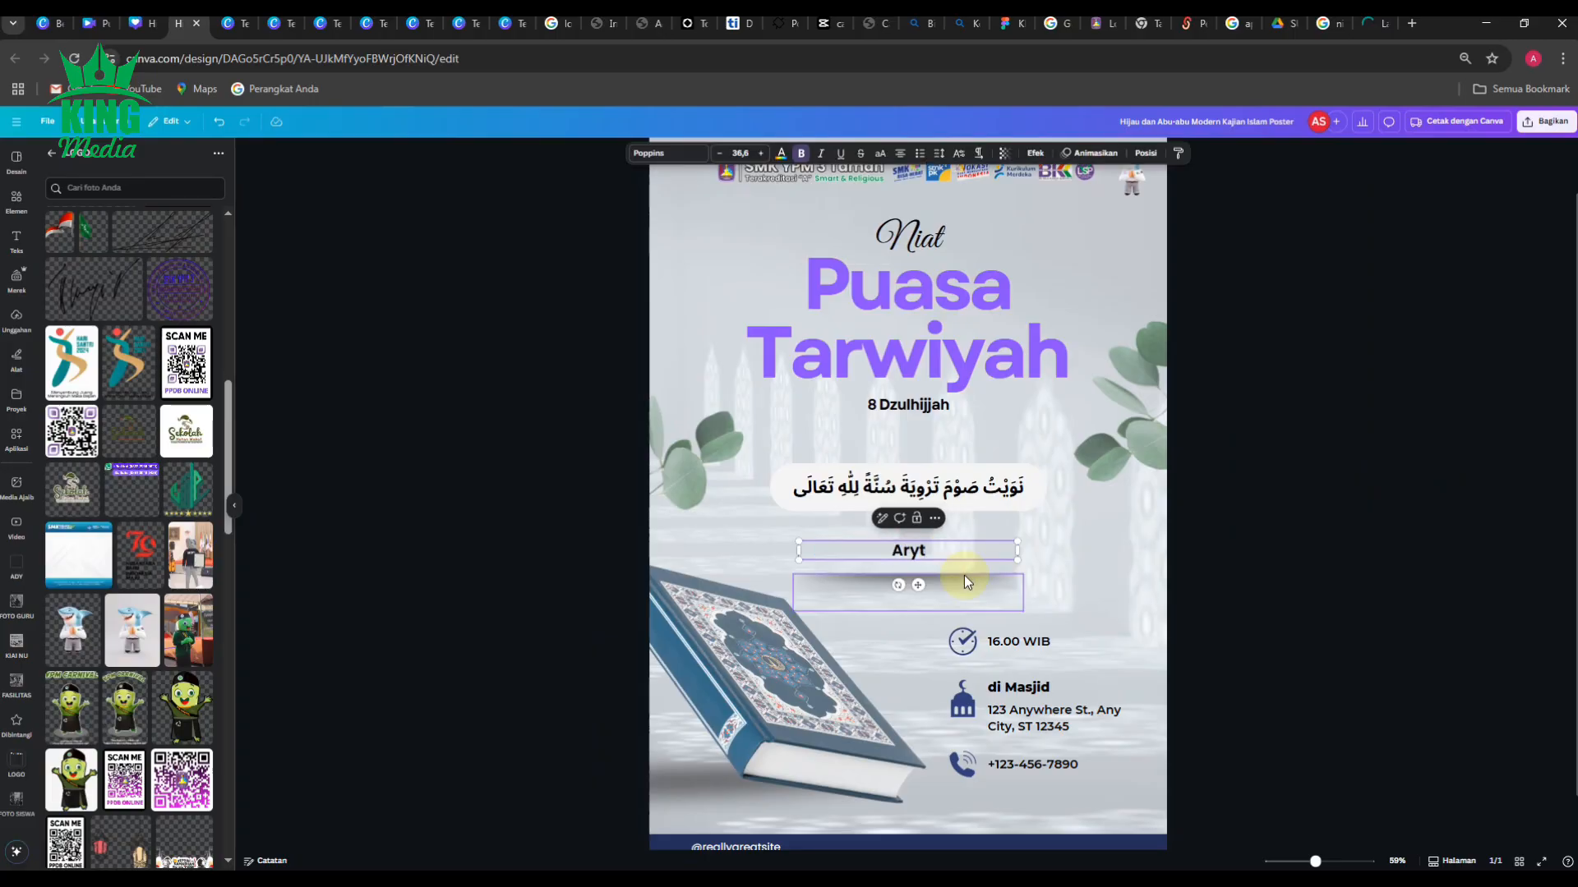
key(BackSpace)
key(BackSpace)
text(tinya: “Saya)
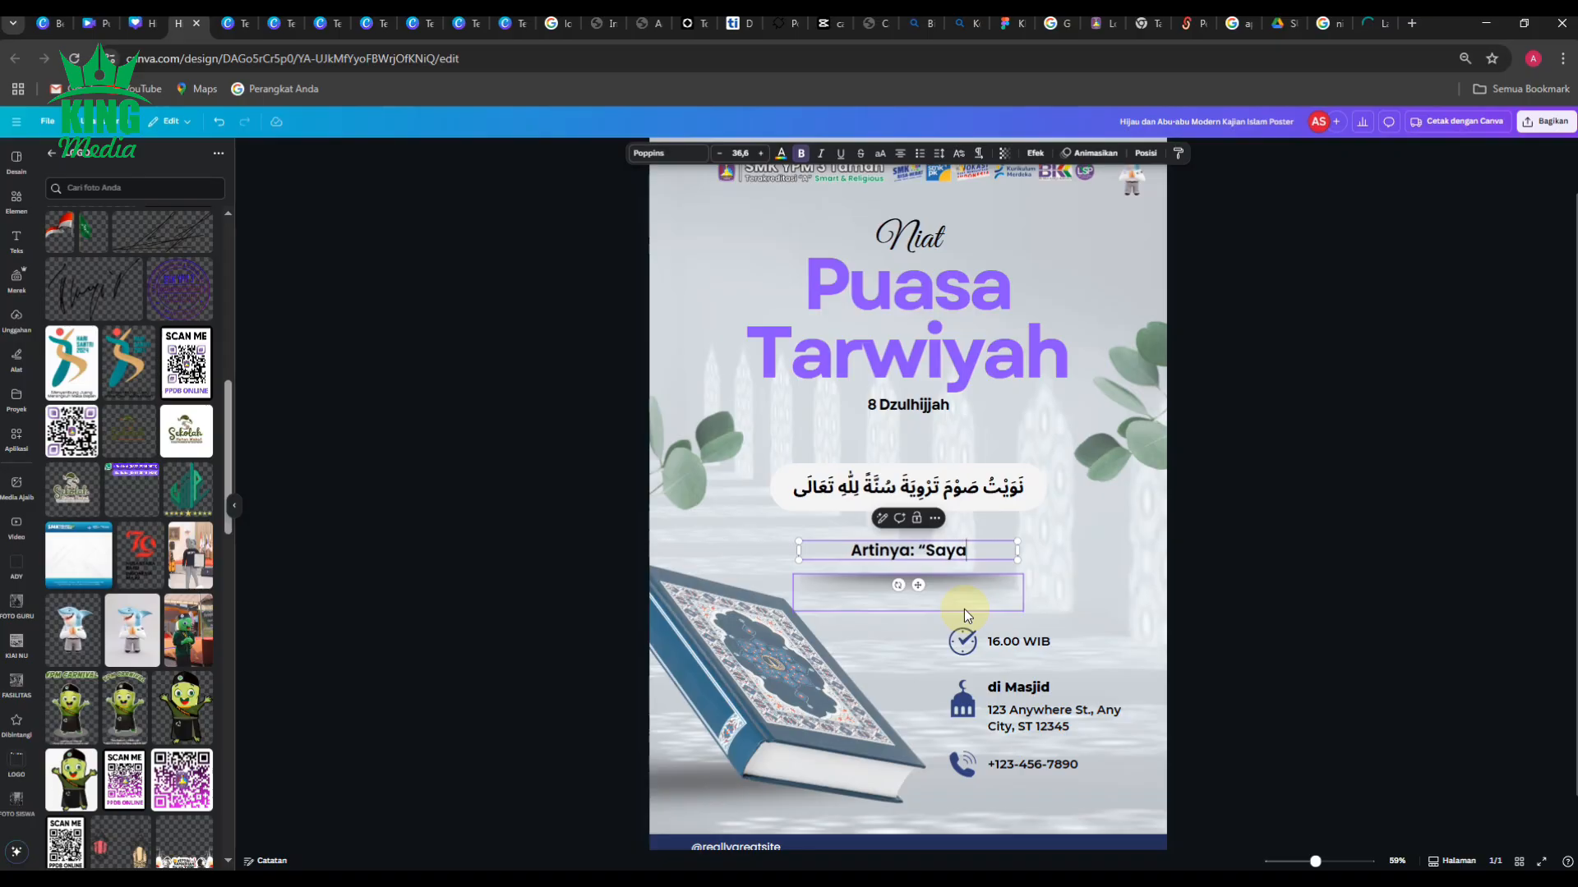
text( N)
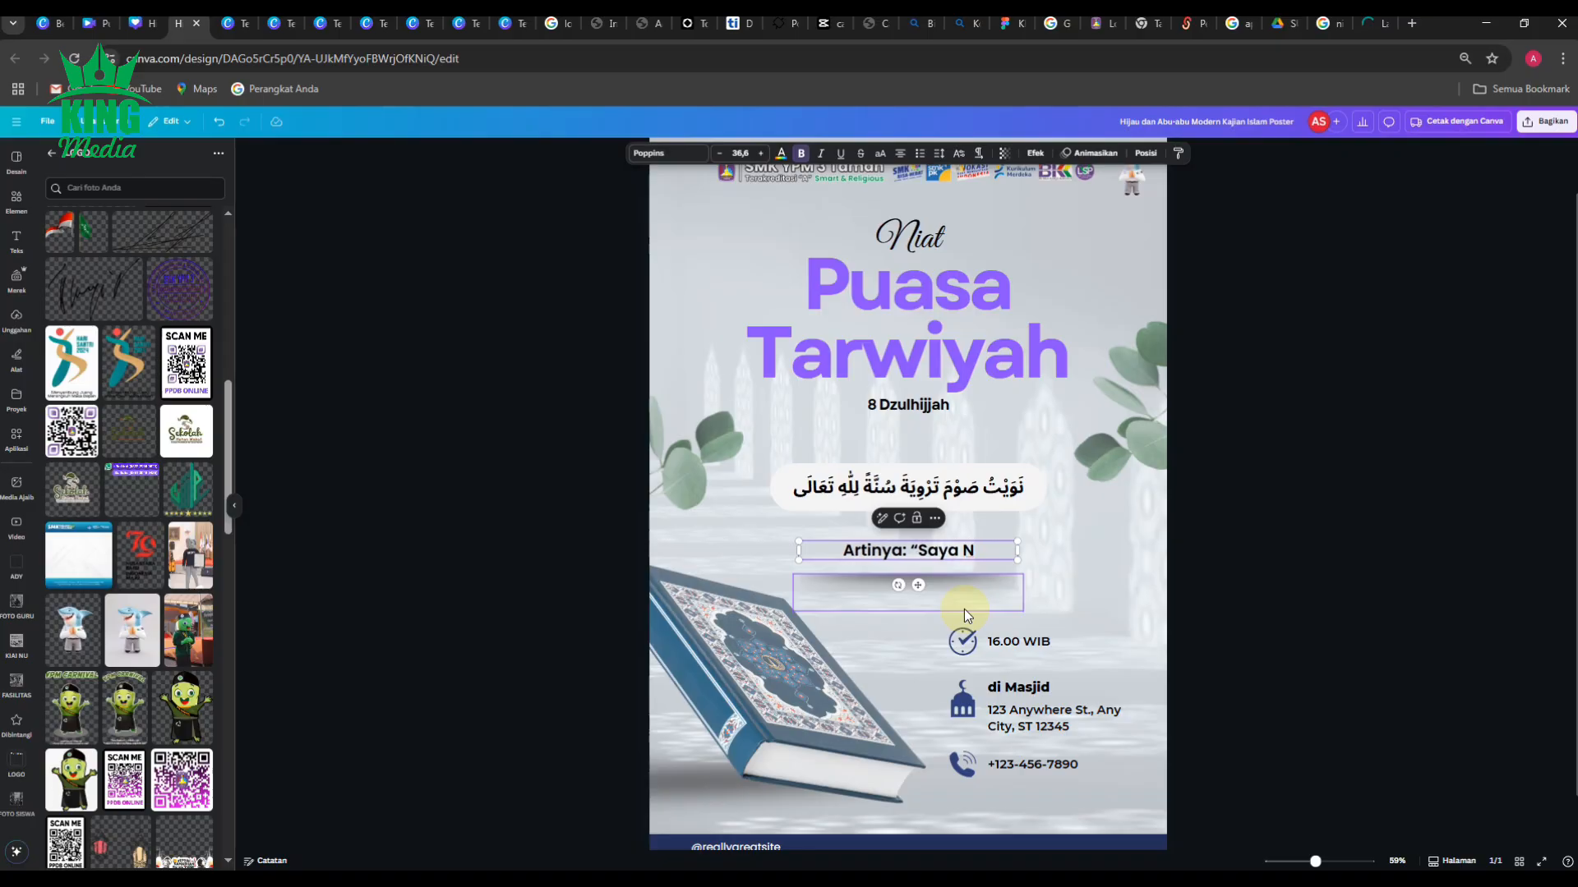
text(iat )
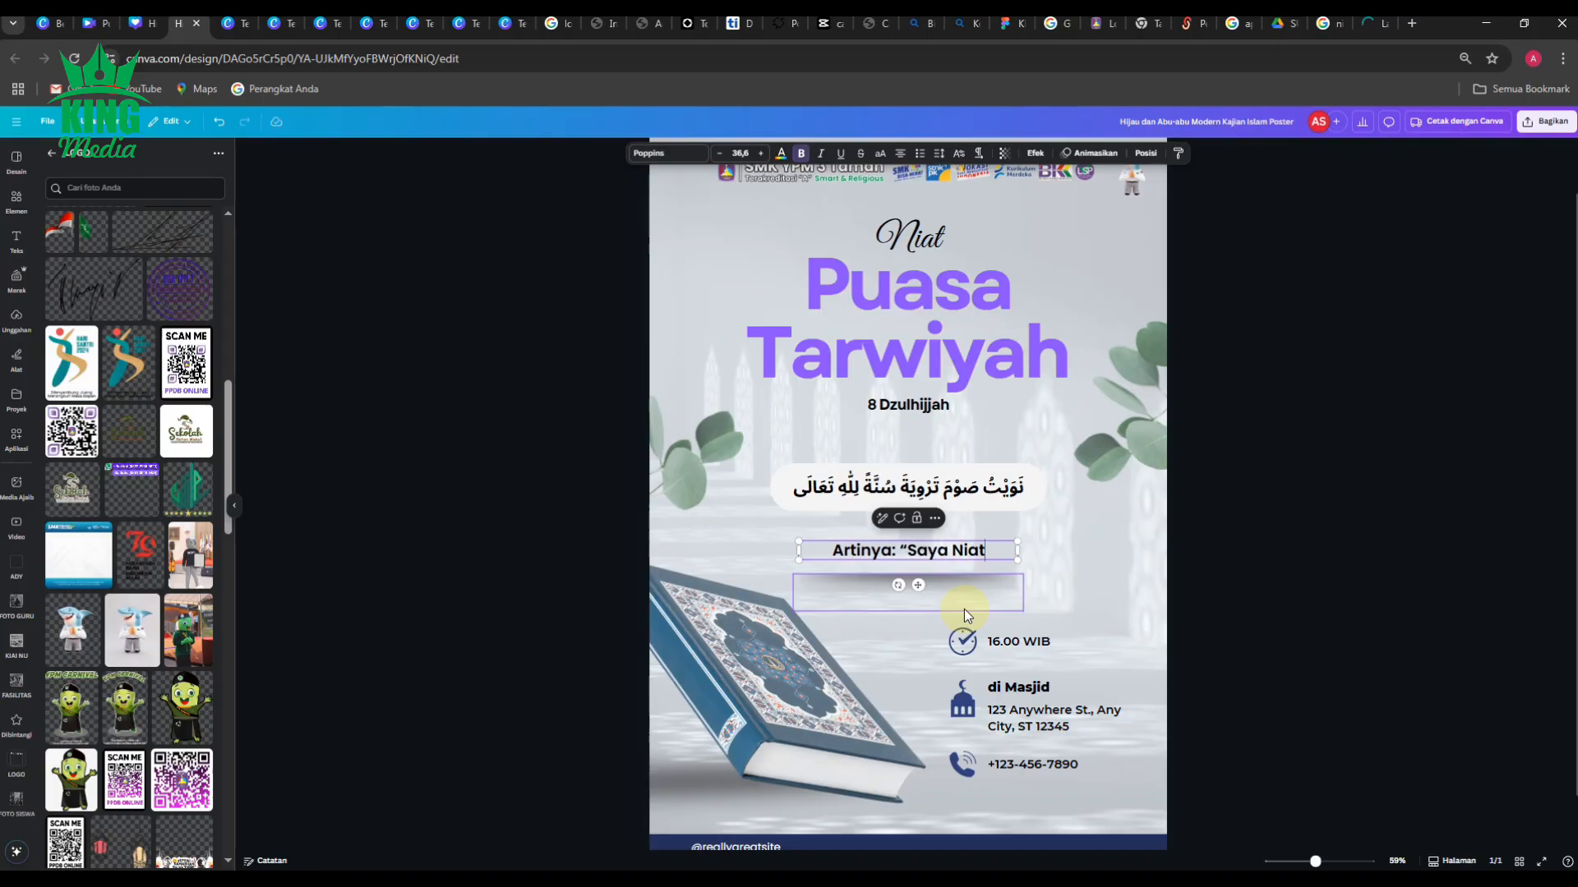
text(Puasa)
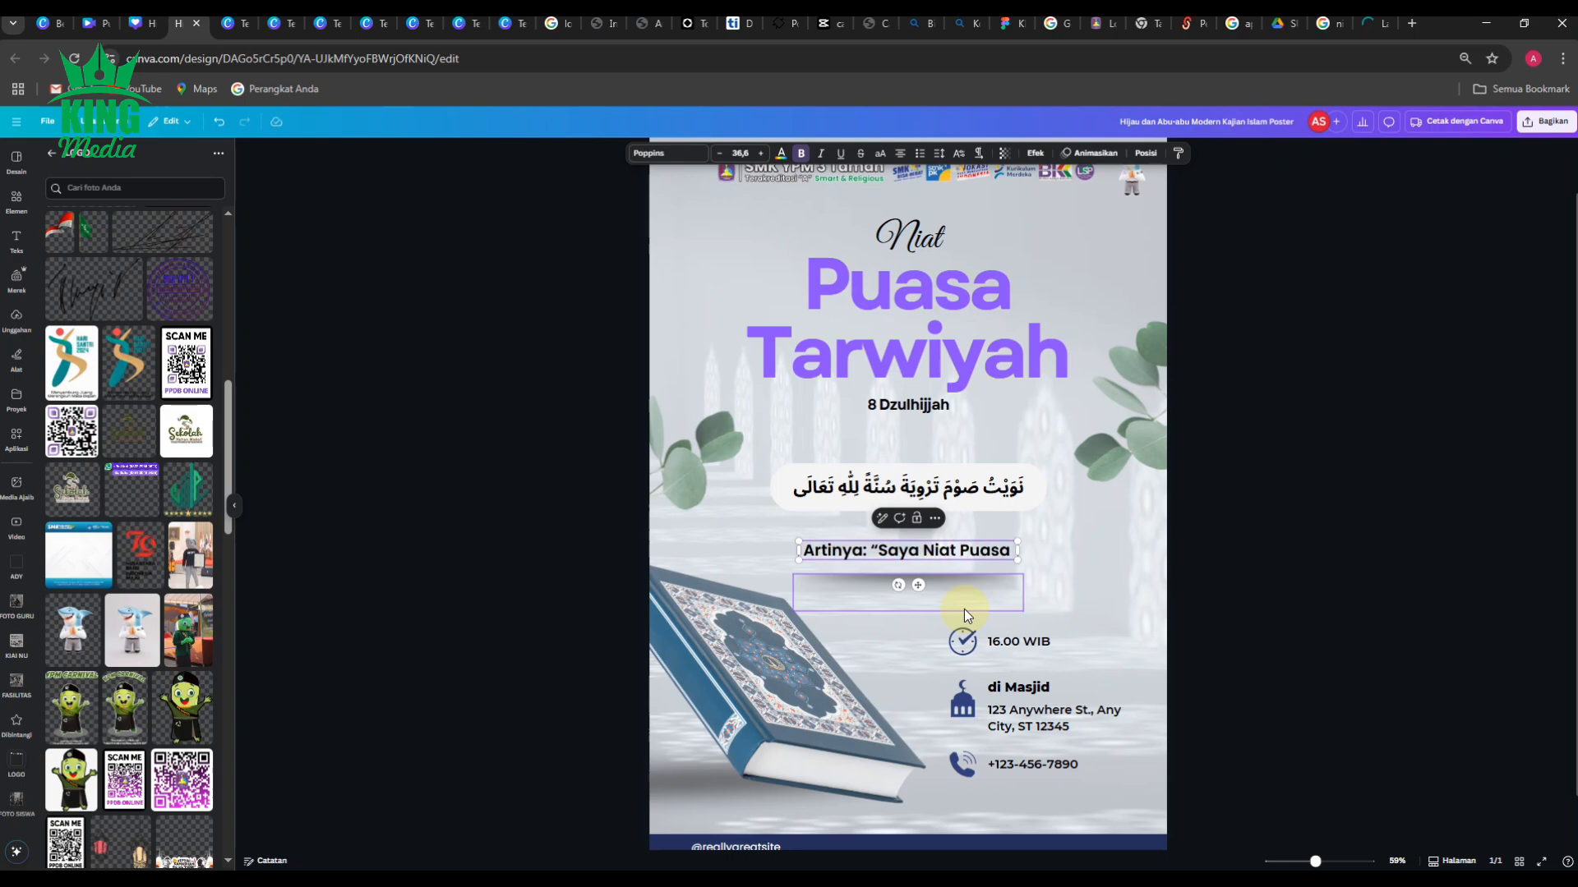
text( Tarwiyah)
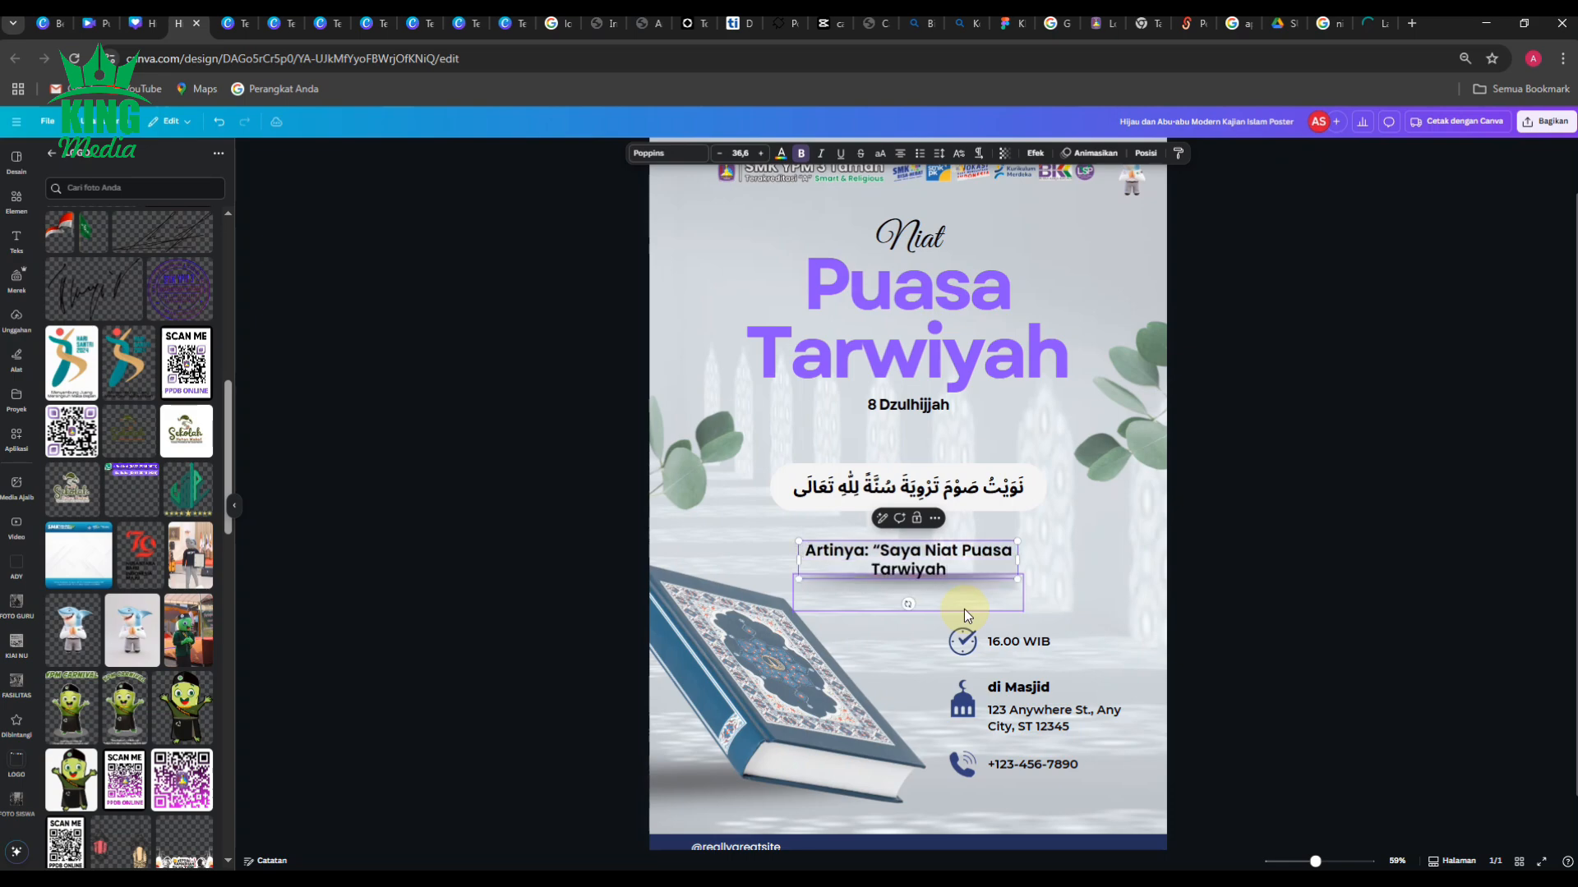
text( karen)
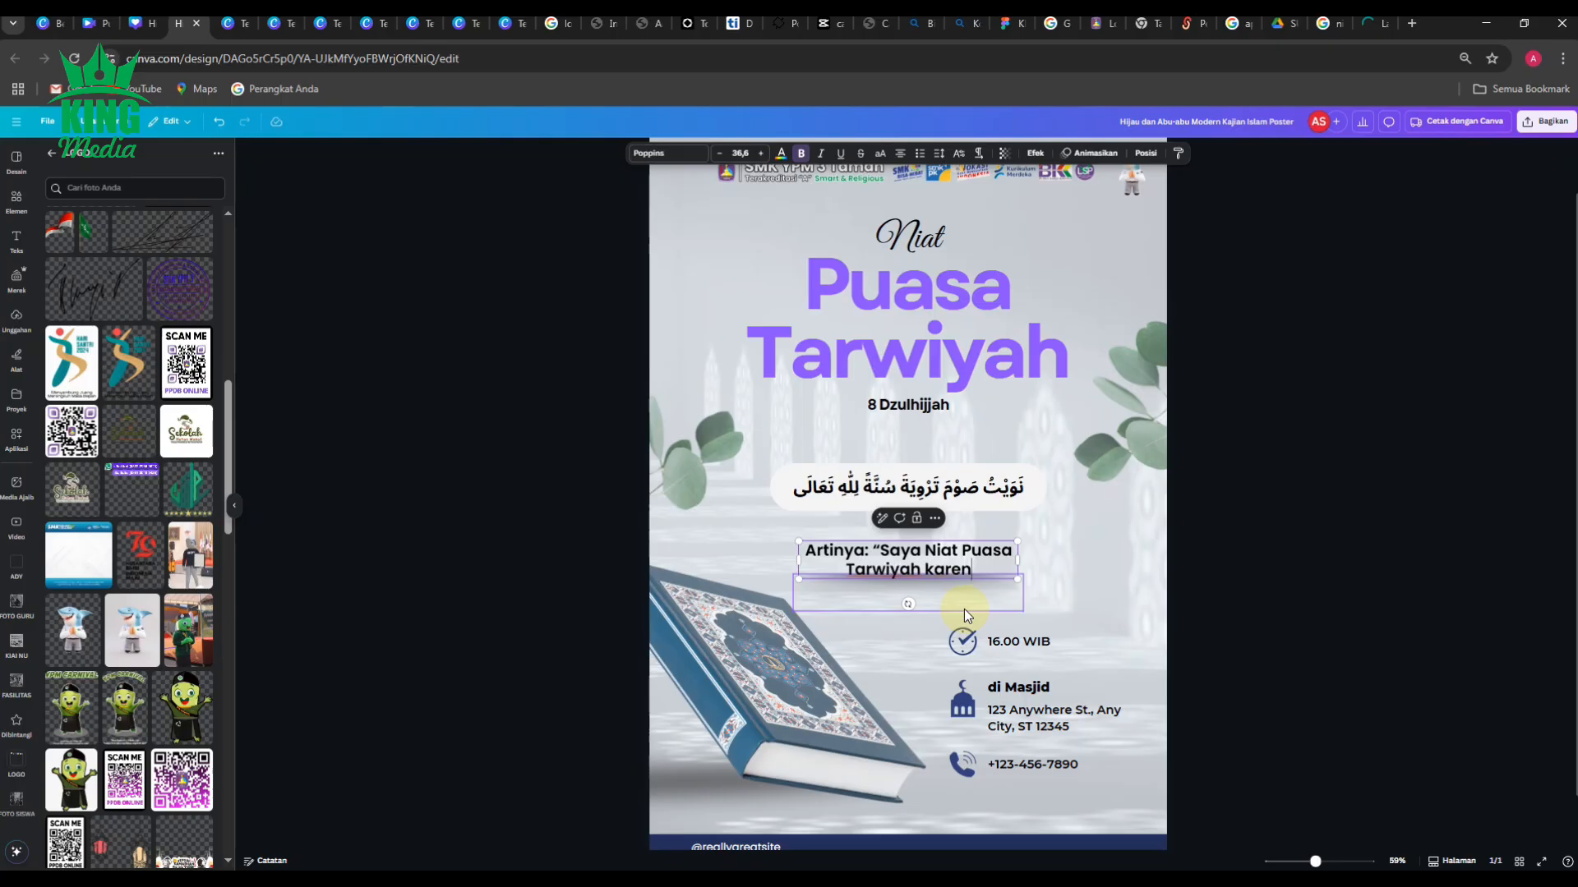
text(a Alla)
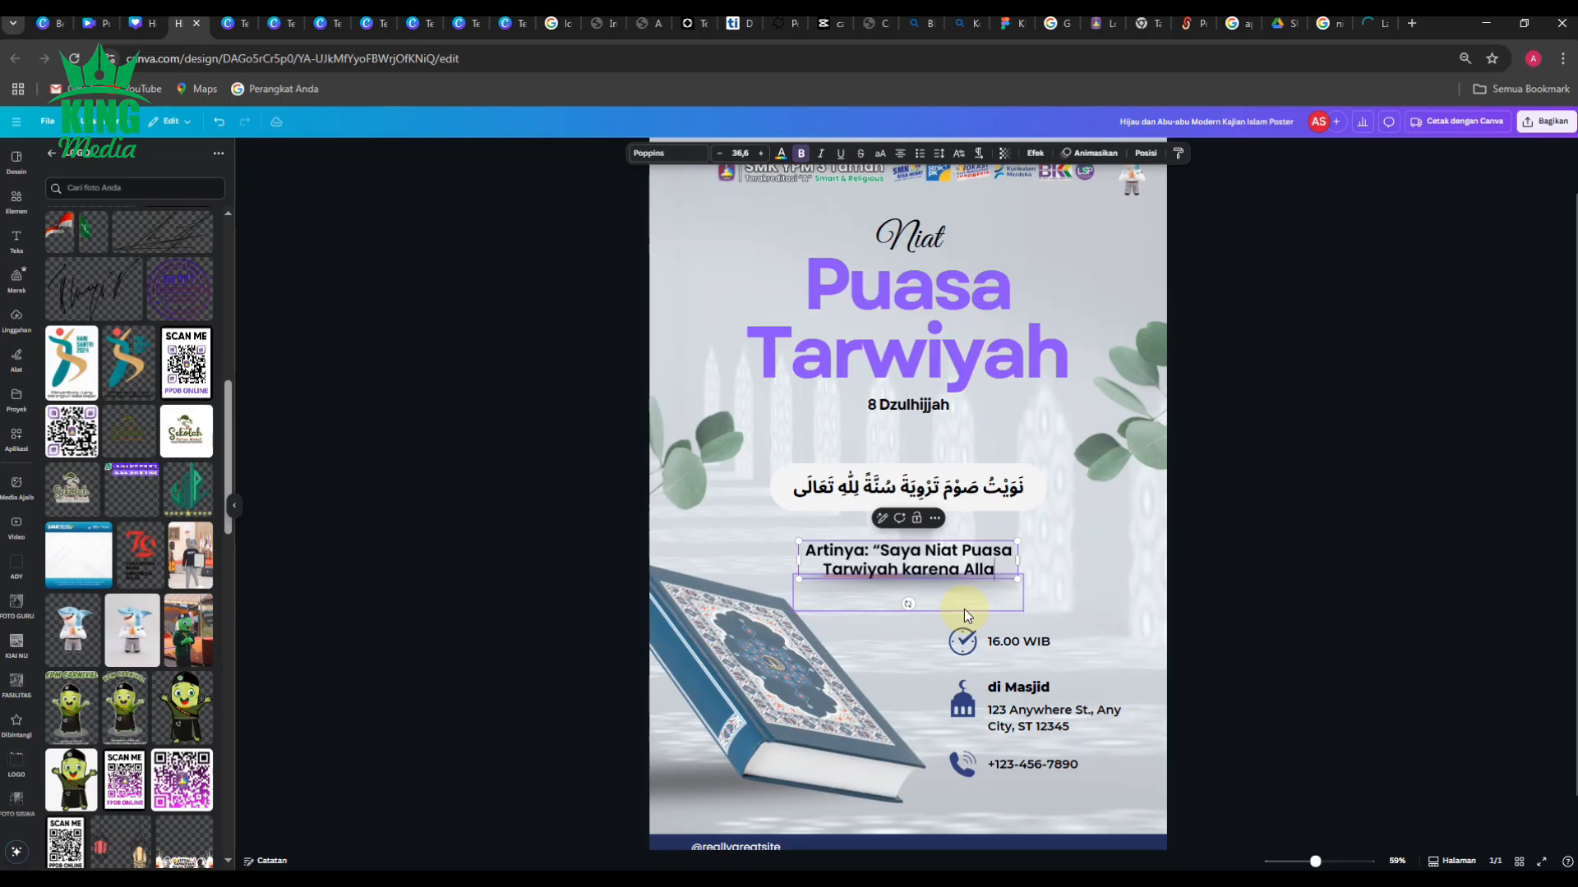
text(h Ta)
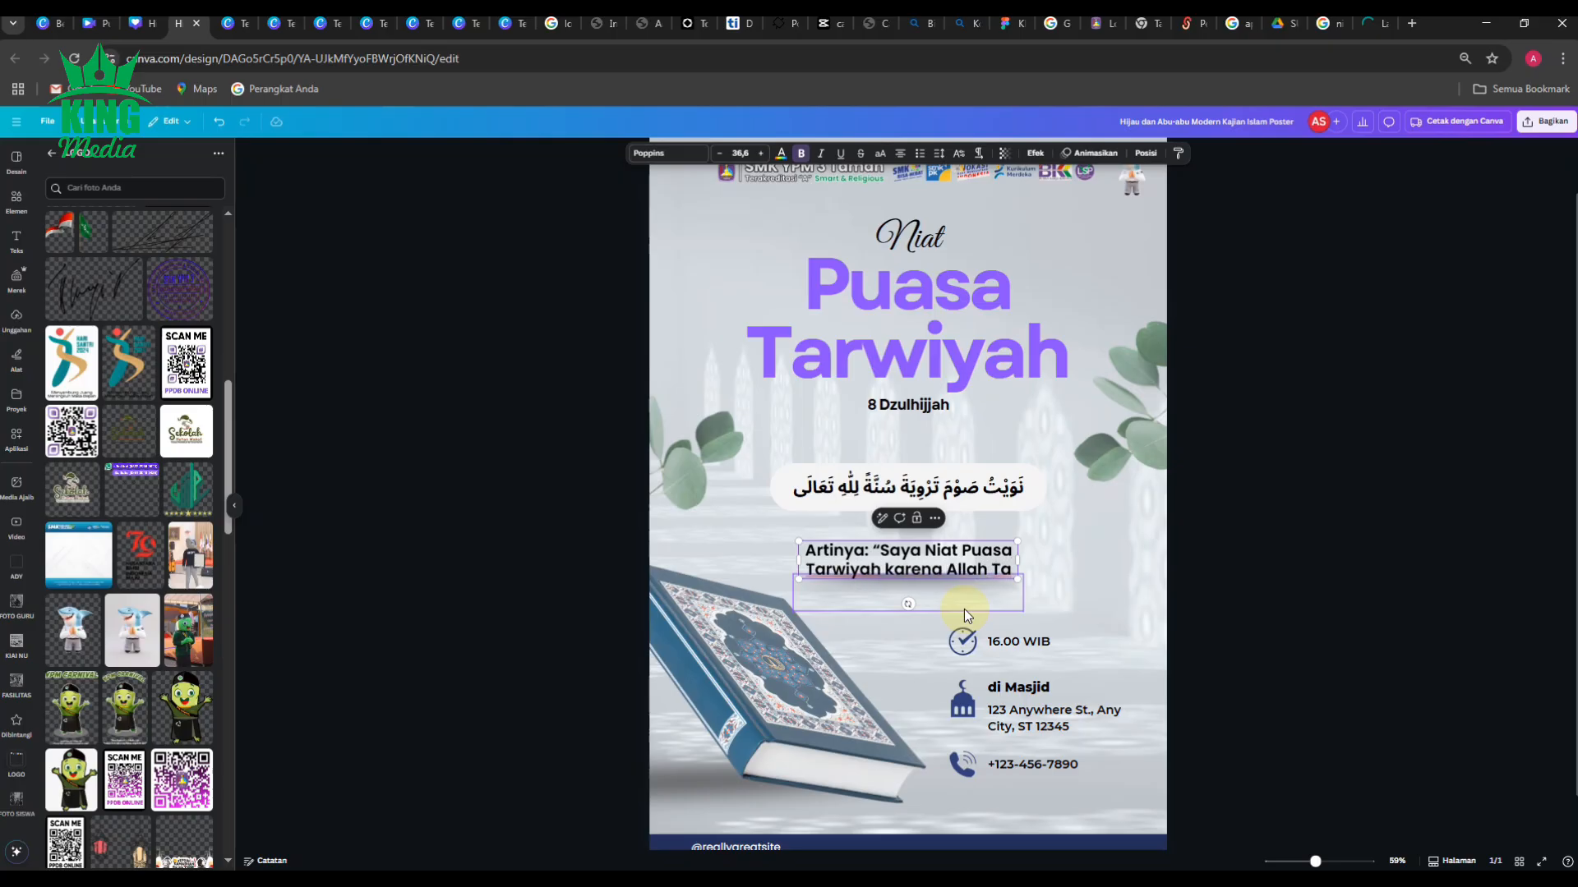
text('ala)
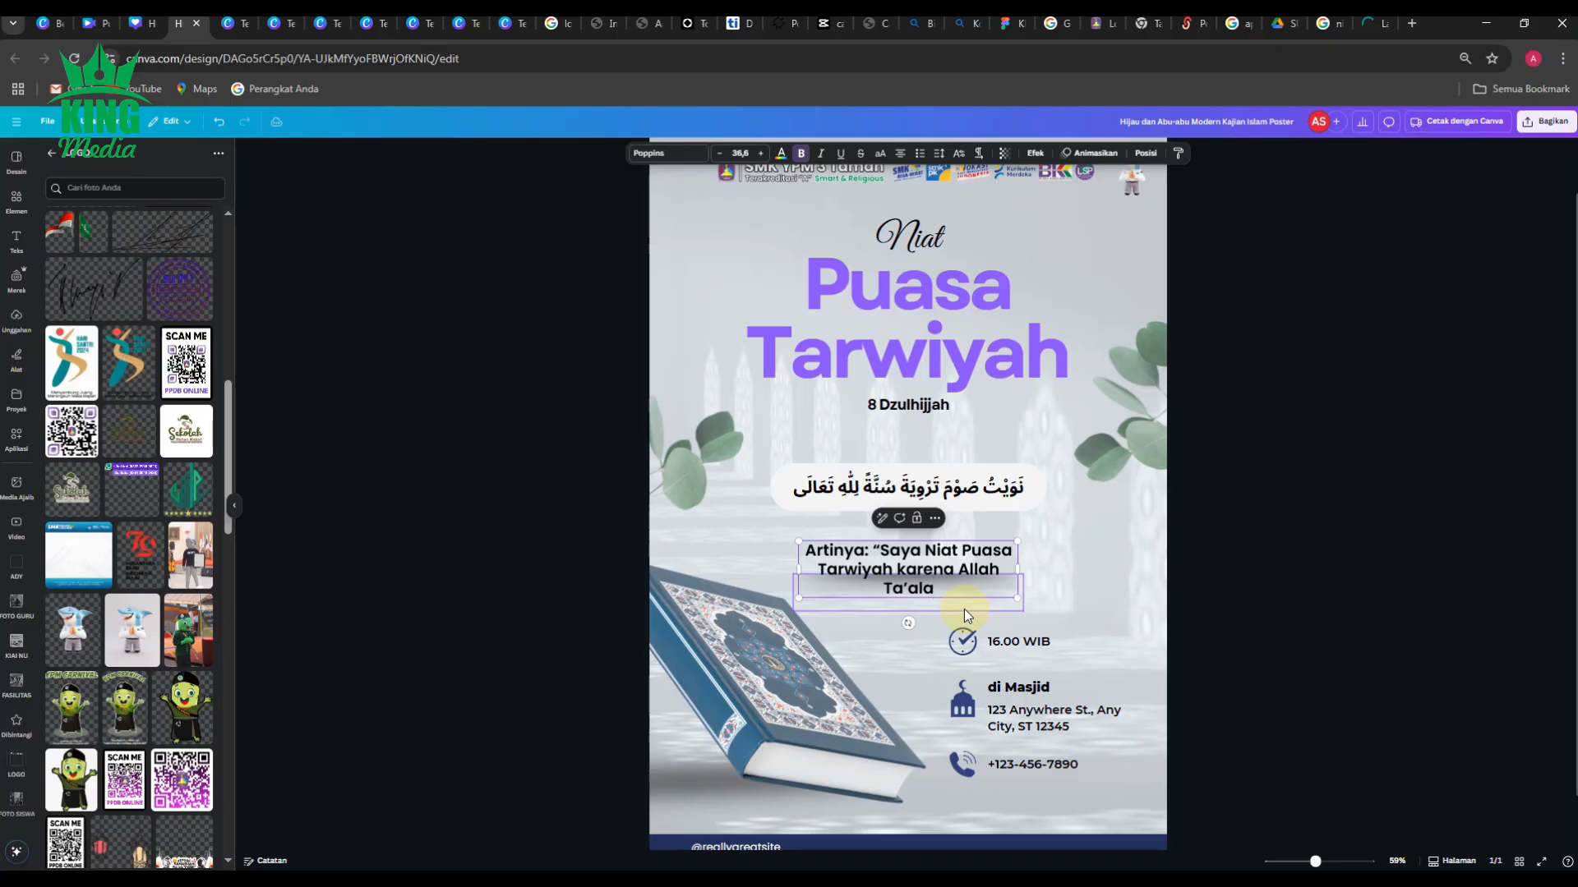
text(.")
click(1274, 539)
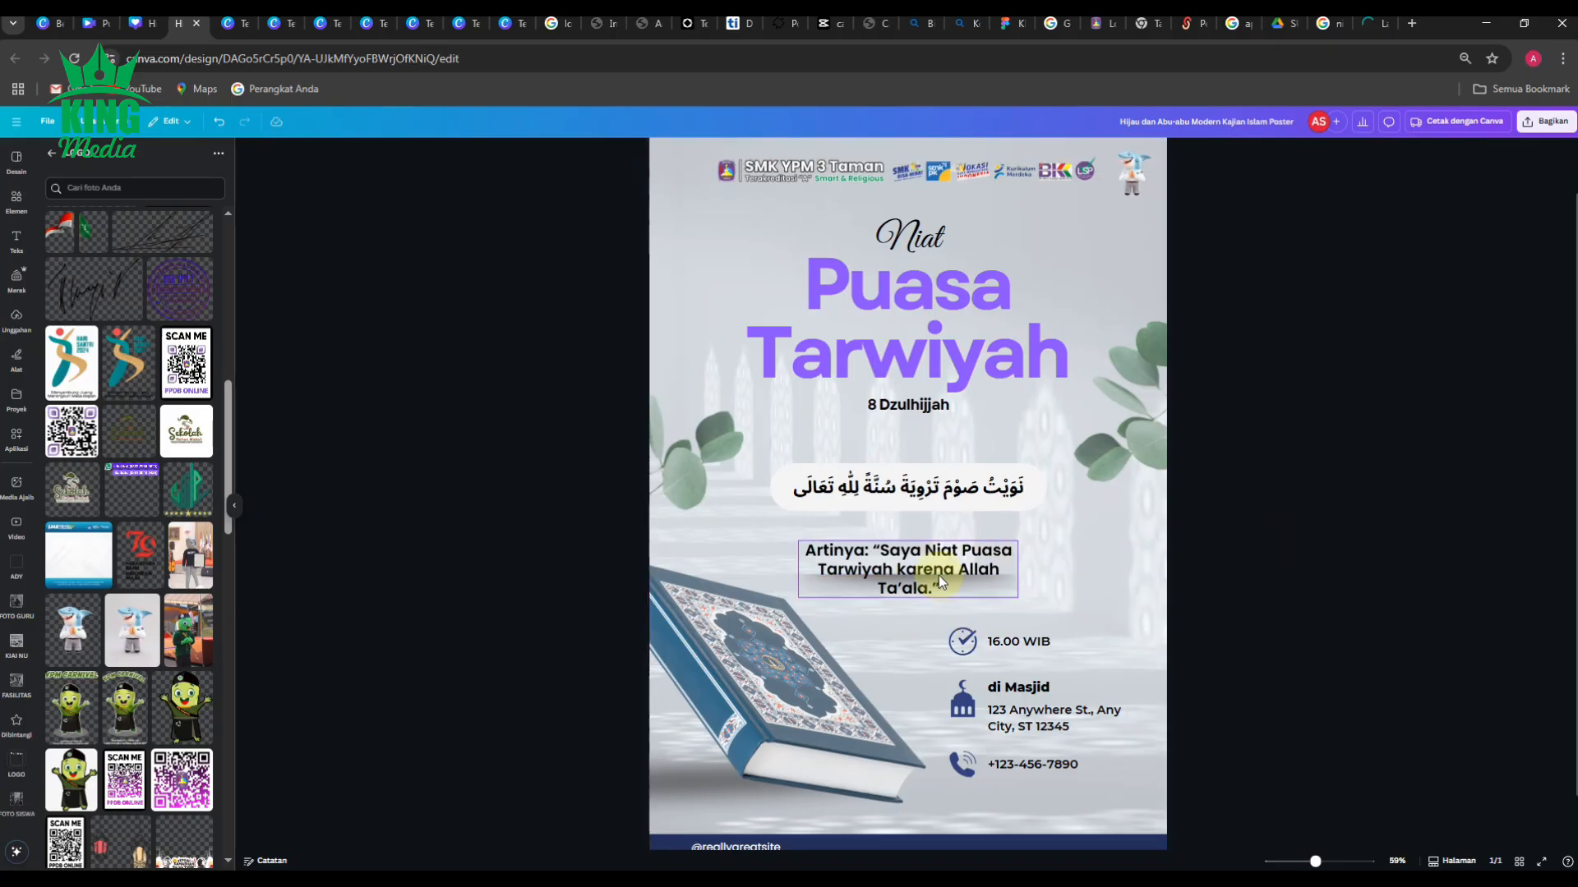
Step: Place the loose shadow directly under the white rounded box and widen it to slightly less than the box's width
drag(974, 550, 987, 519)
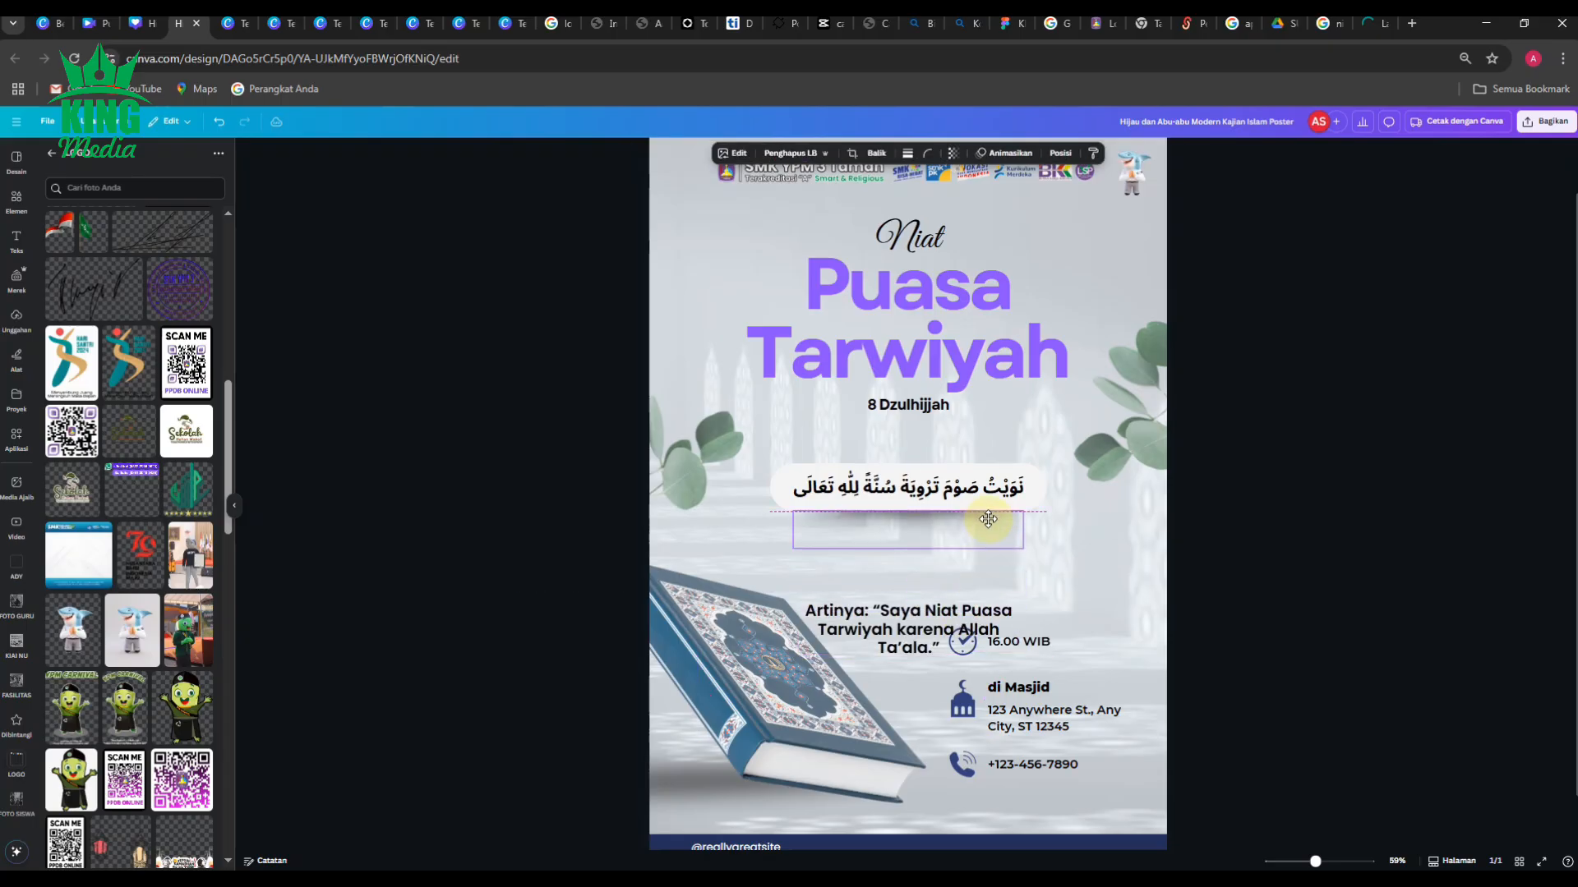
scroll(1015, 526, up, 5)
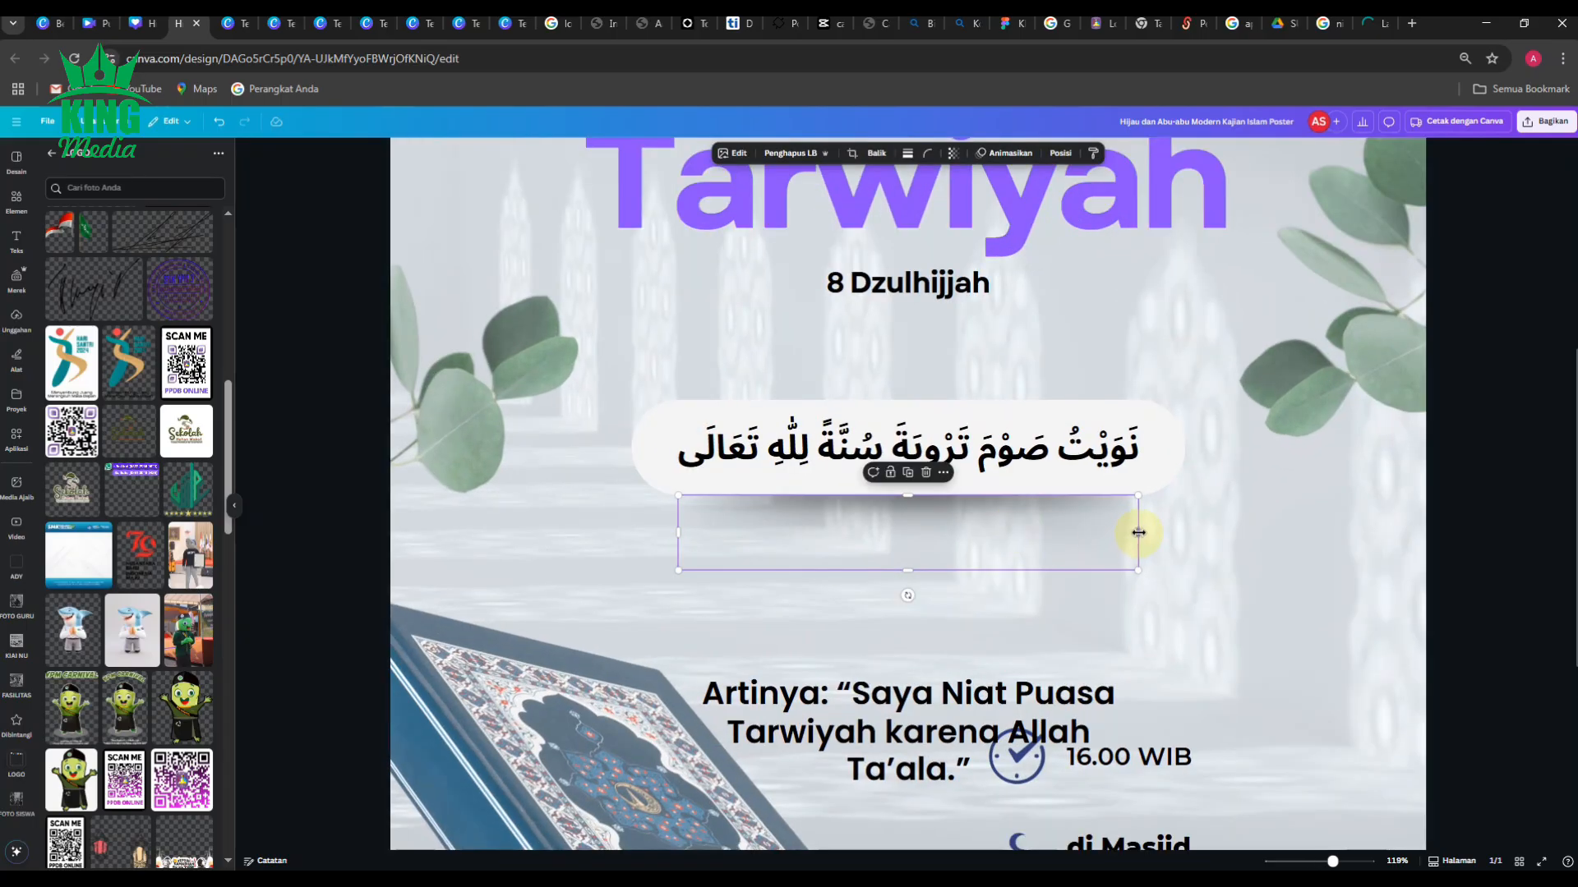
drag(1139, 532, 1175, 531)
click(1484, 537)
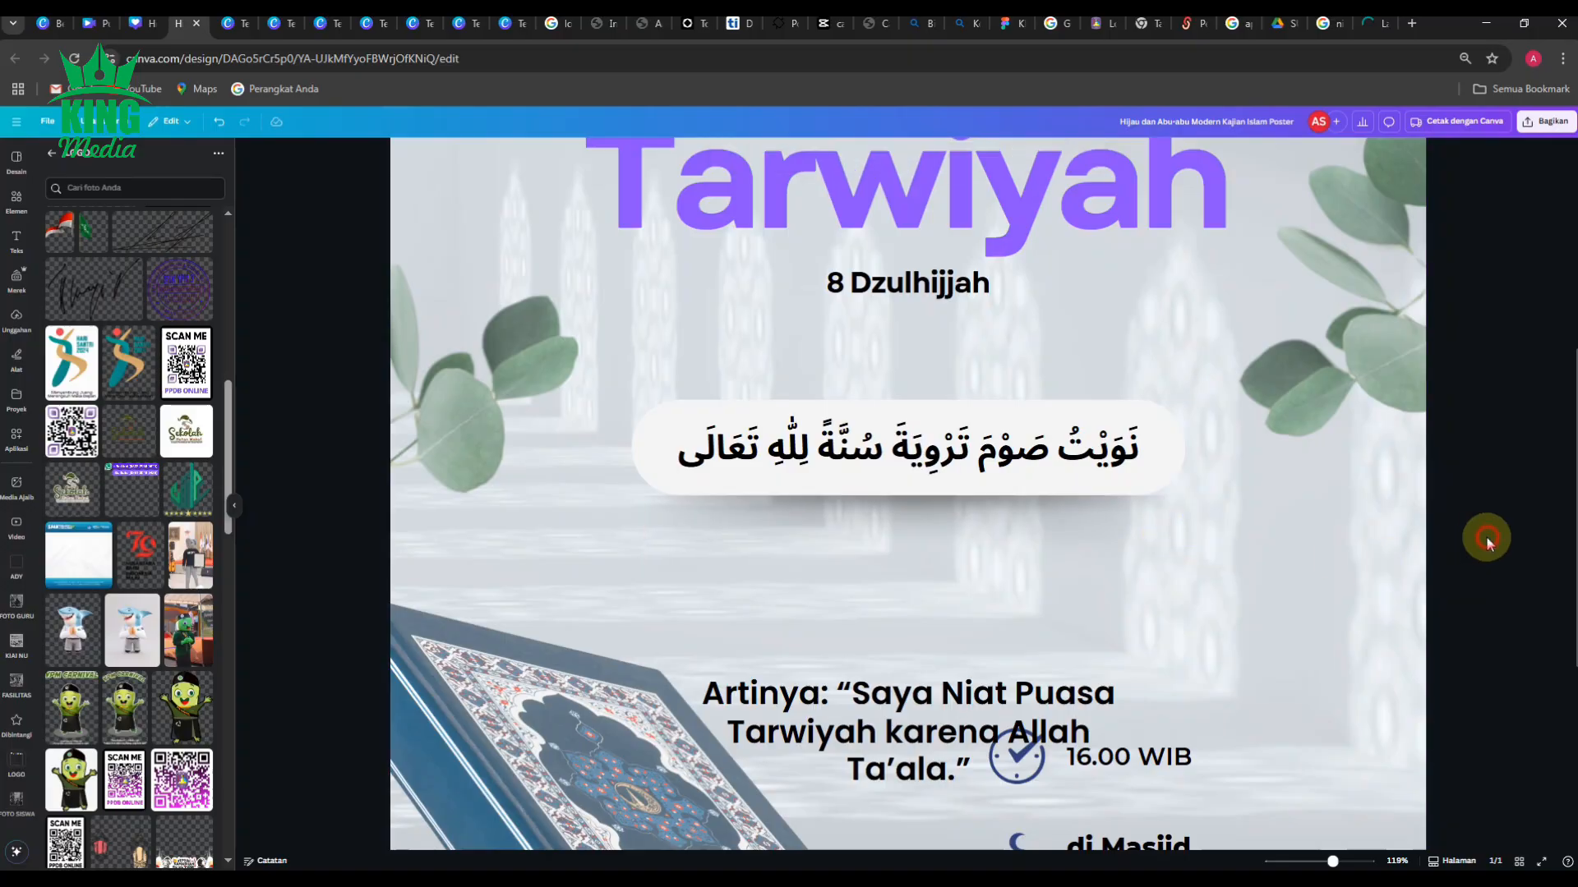
click(1175, 536)
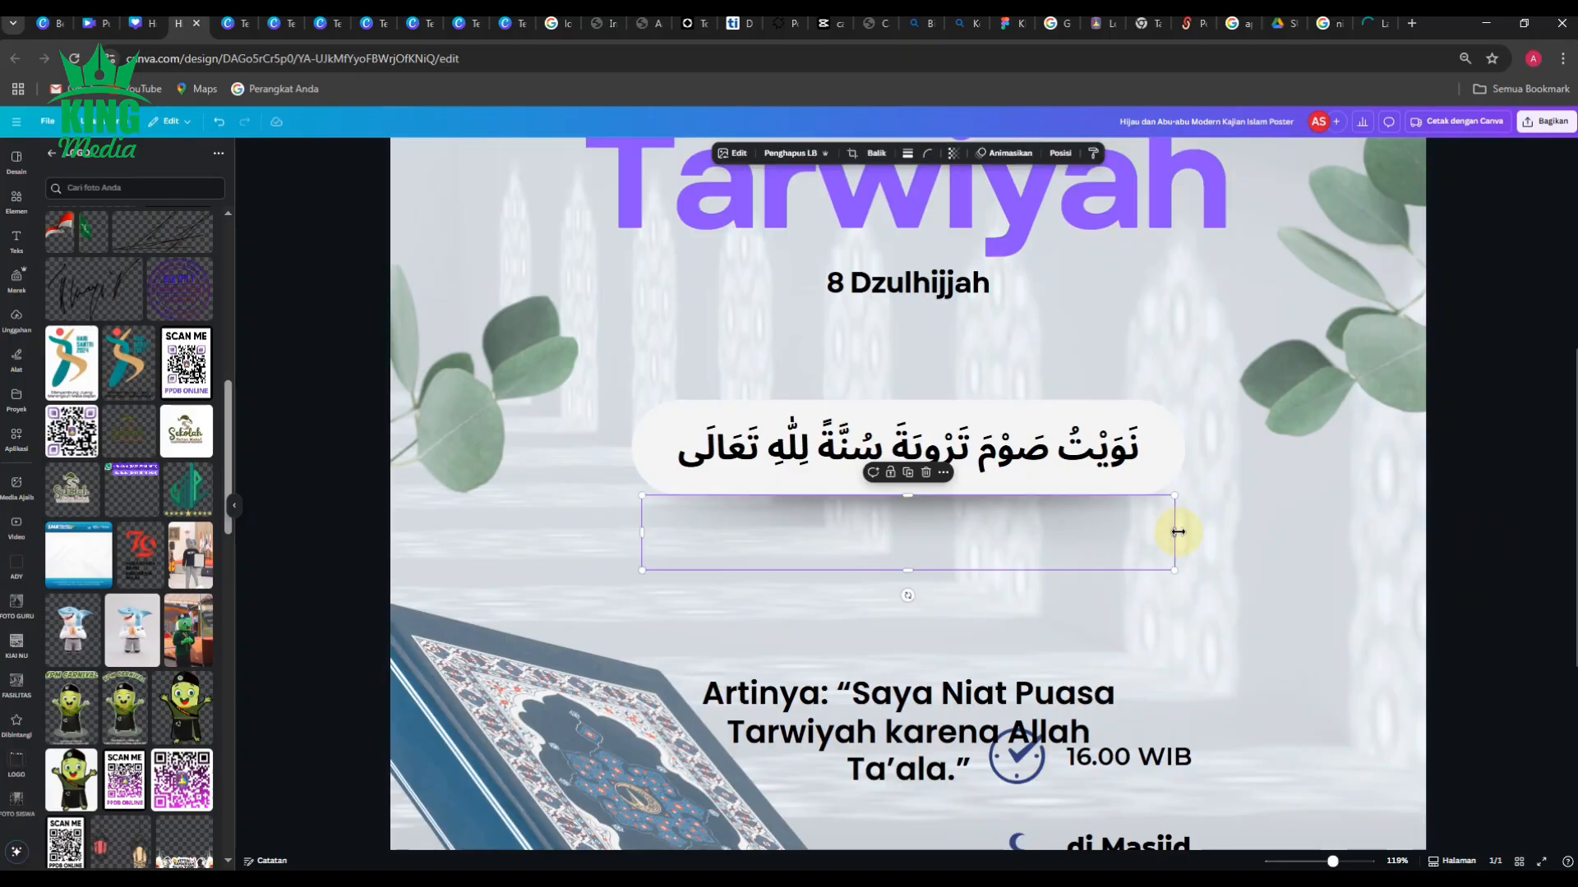
drag(1175, 533, 1165, 532)
click(1451, 510)
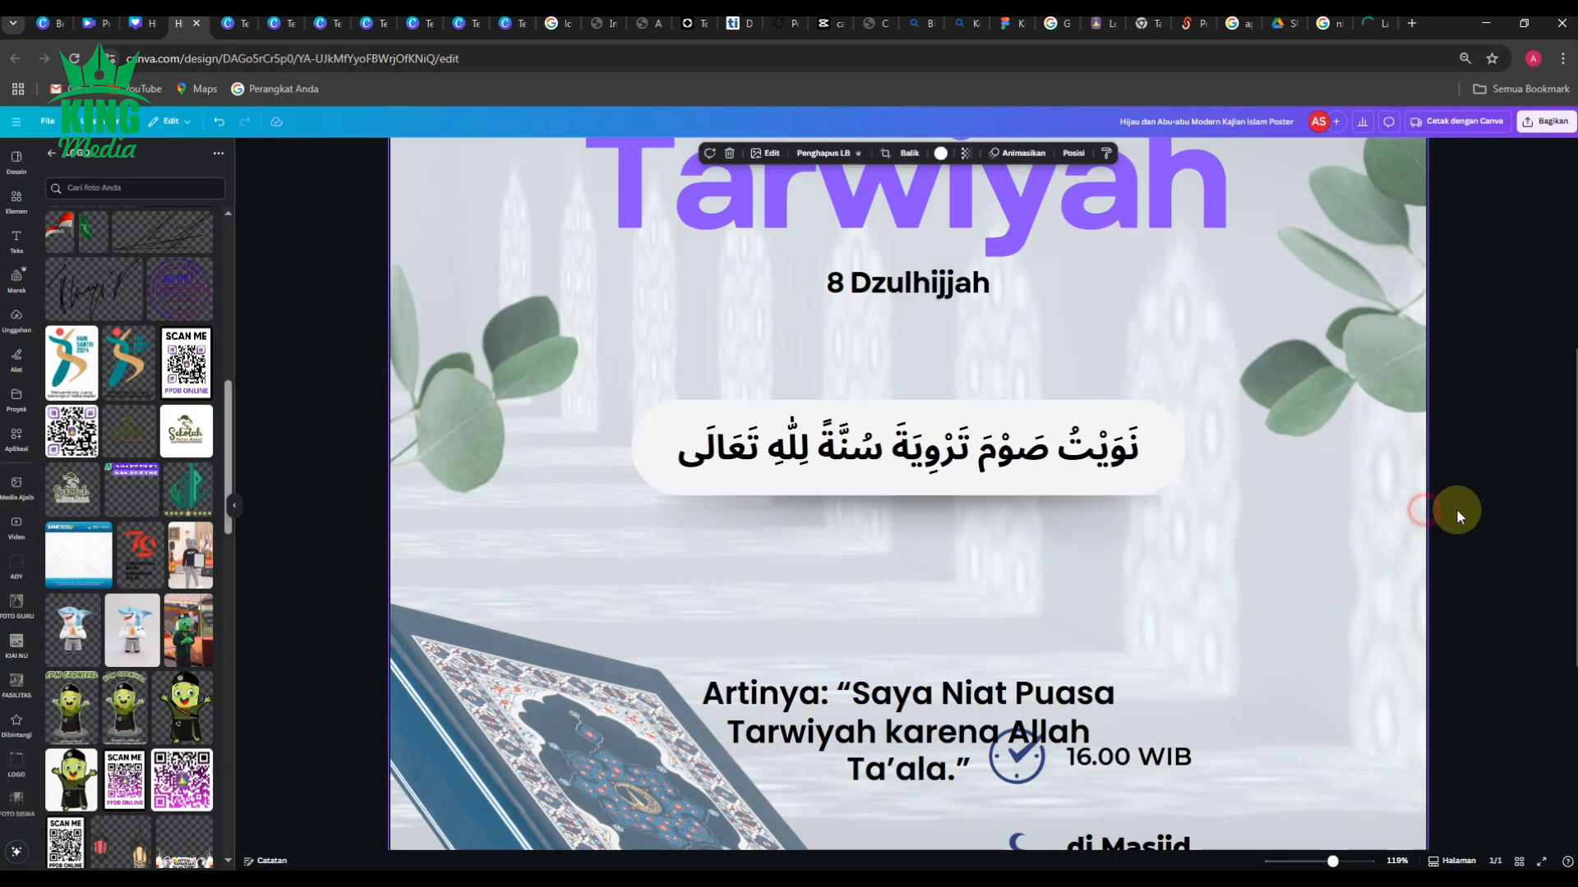
click(1142, 525)
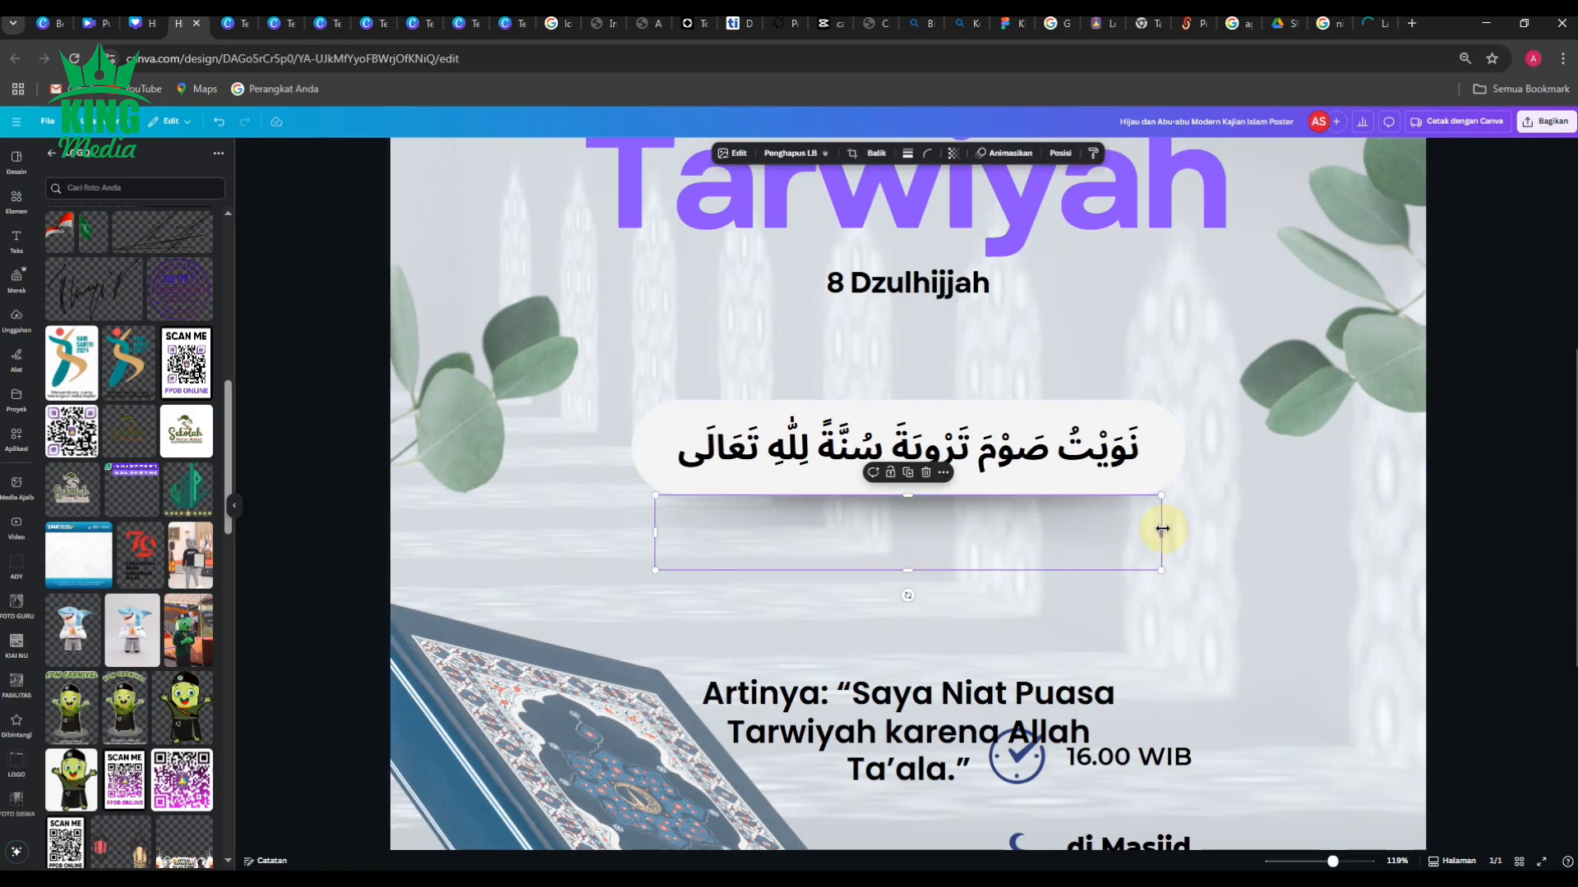
drag(1161, 530, 1147, 527)
click(1461, 519)
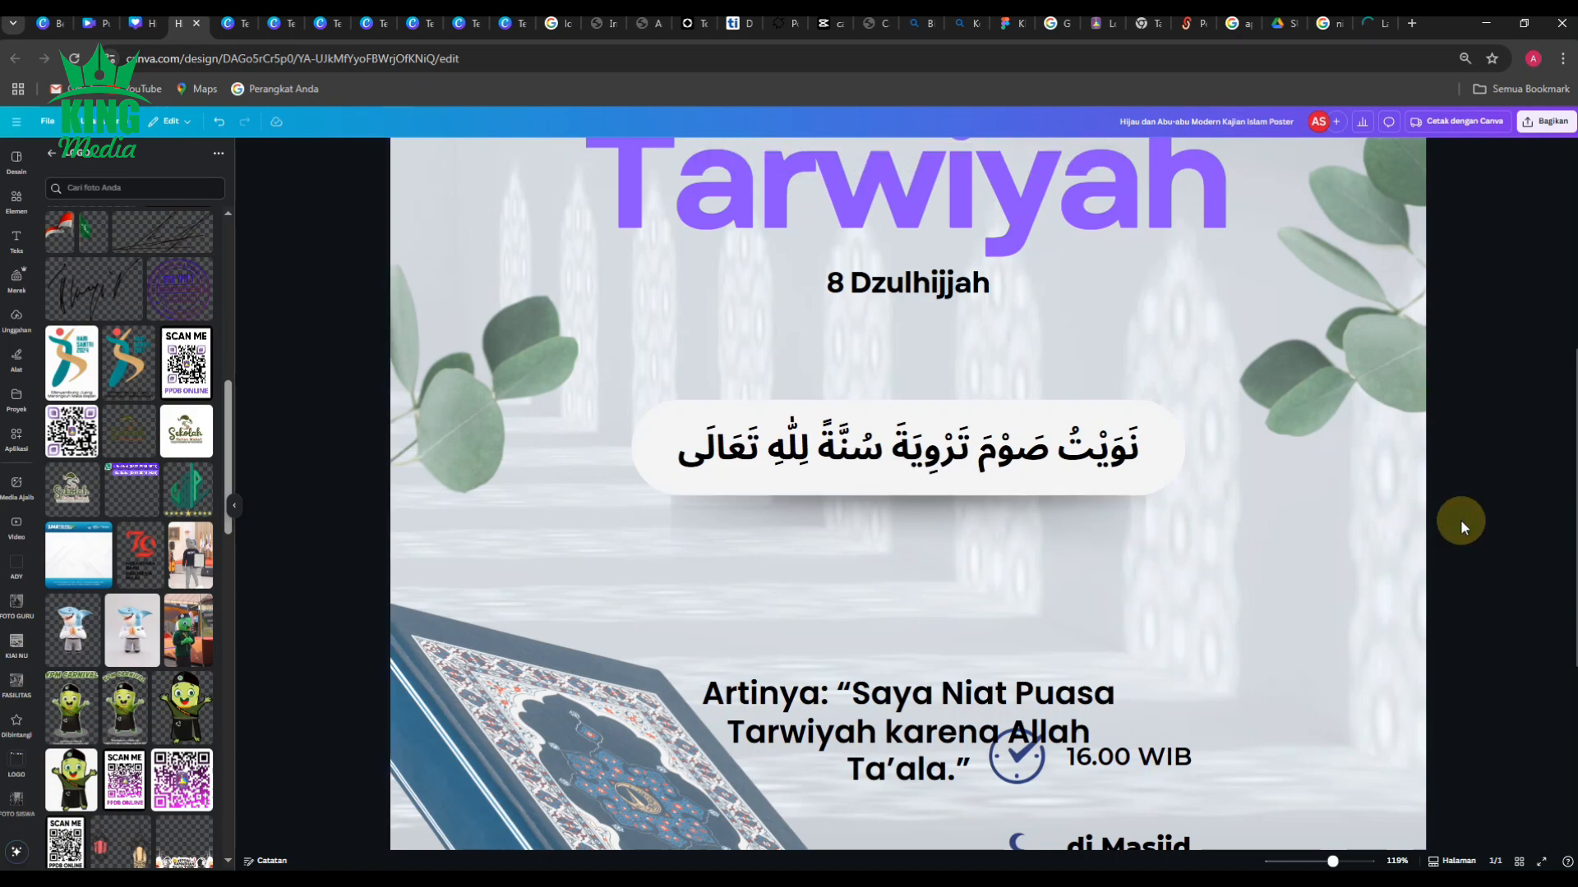
Step: Move the Artinya translation up beneath the white box, centre it and widen its text box so it fits on two lines
scroll(1195, 602, down, 3)
scroll(1196, 601, down, 2)
scroll(1194, 603, up, 4)
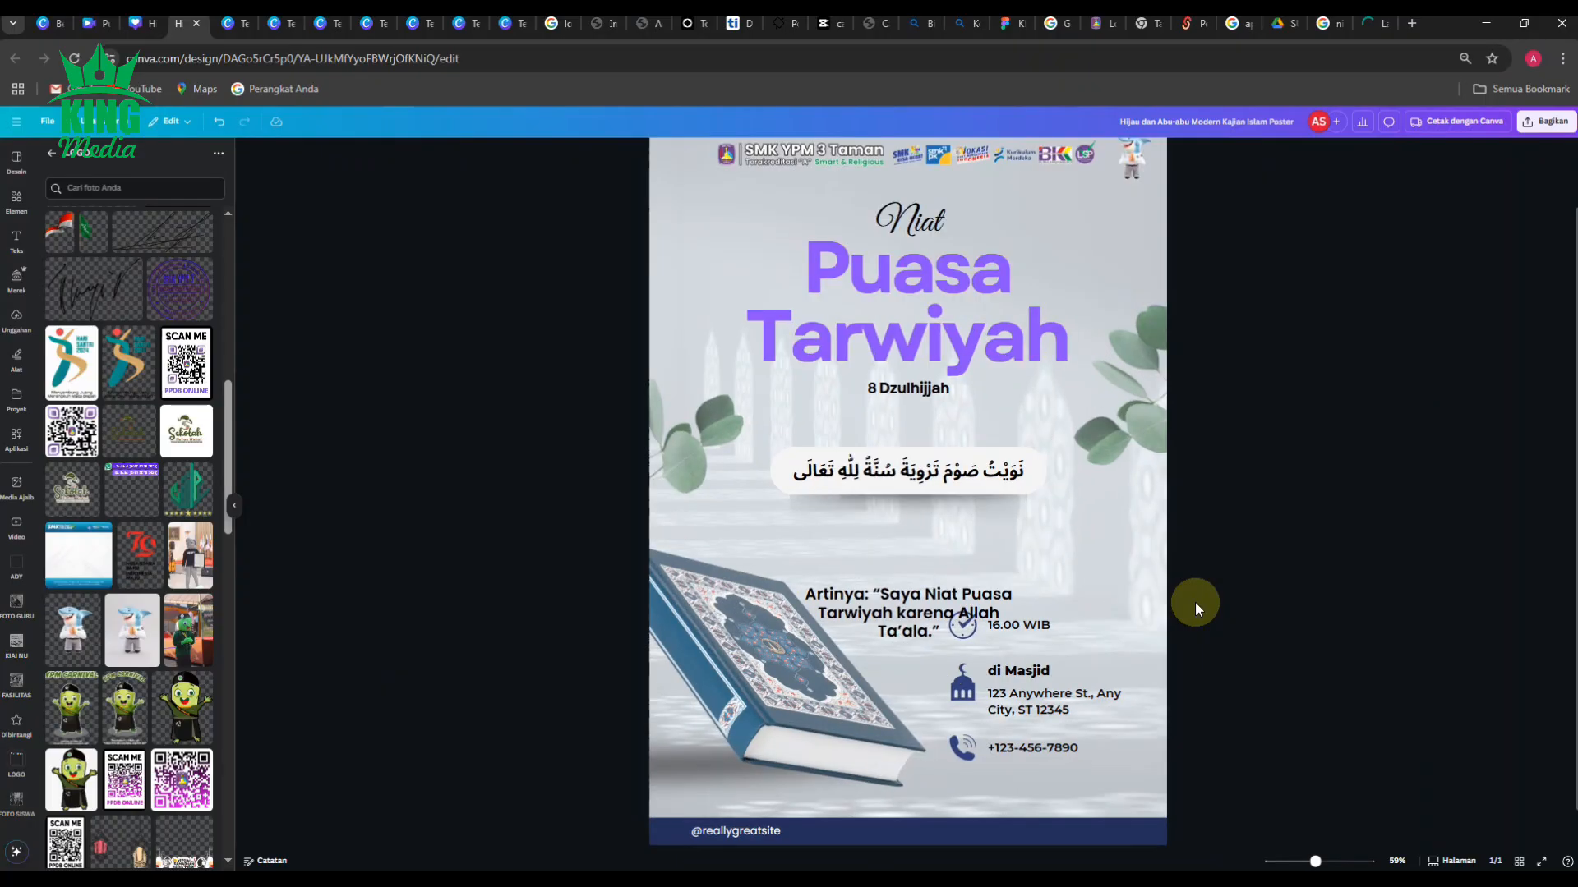
drag(991, 592, 1139, 519)
ctrl+scroll(1323, 520, down, 5)
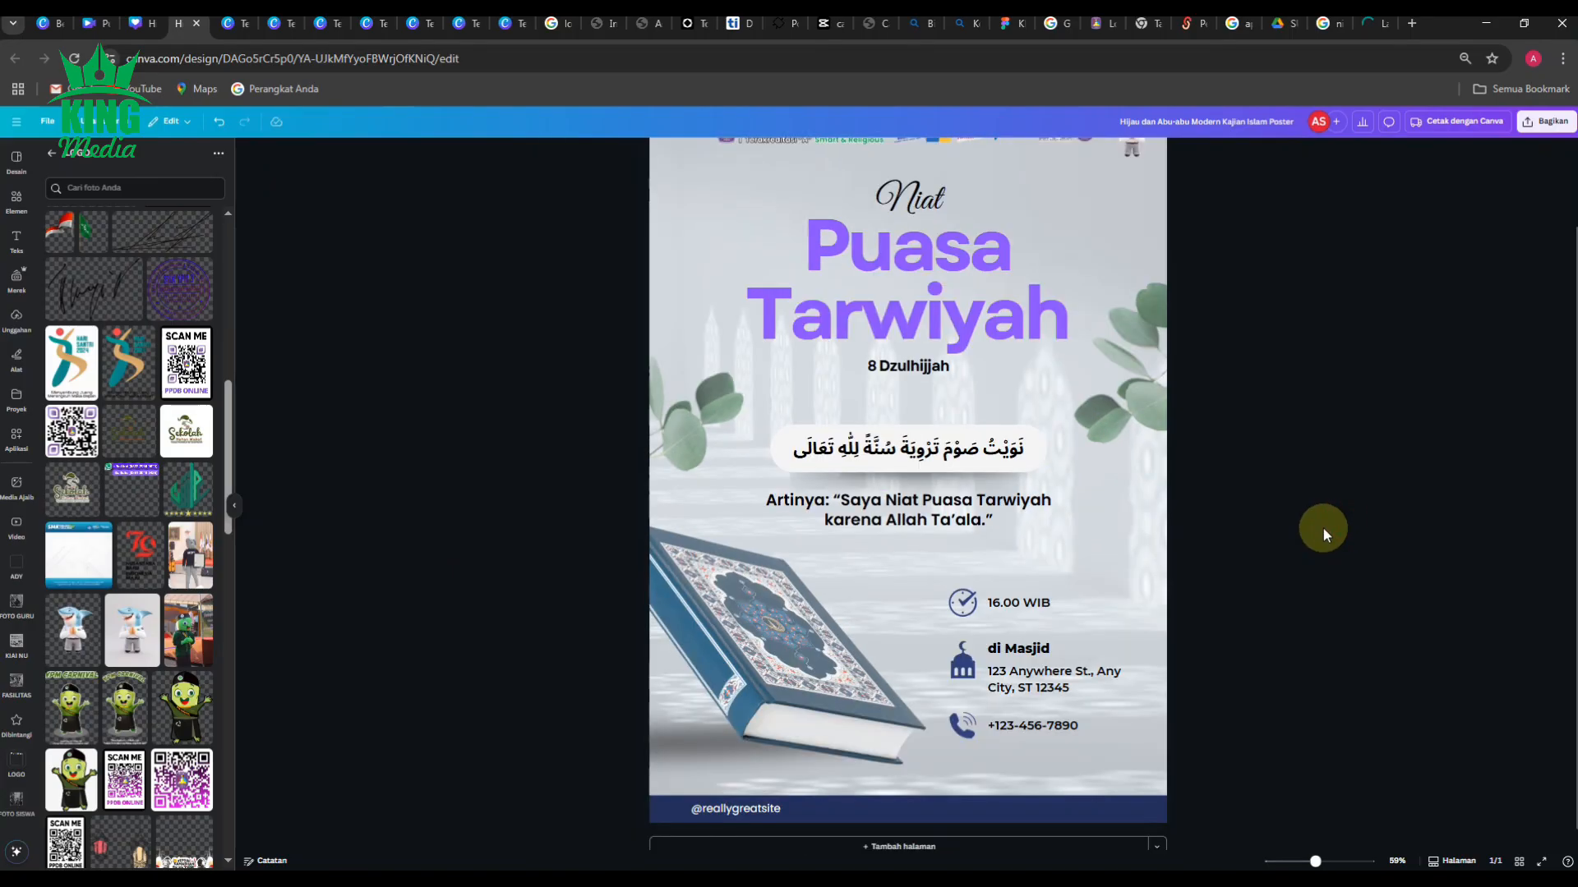
Step: Enlarge the white rounded box, its Arabic line and the shadow together, keeping them centred under the date
scroll(1270, 519, up, 6)
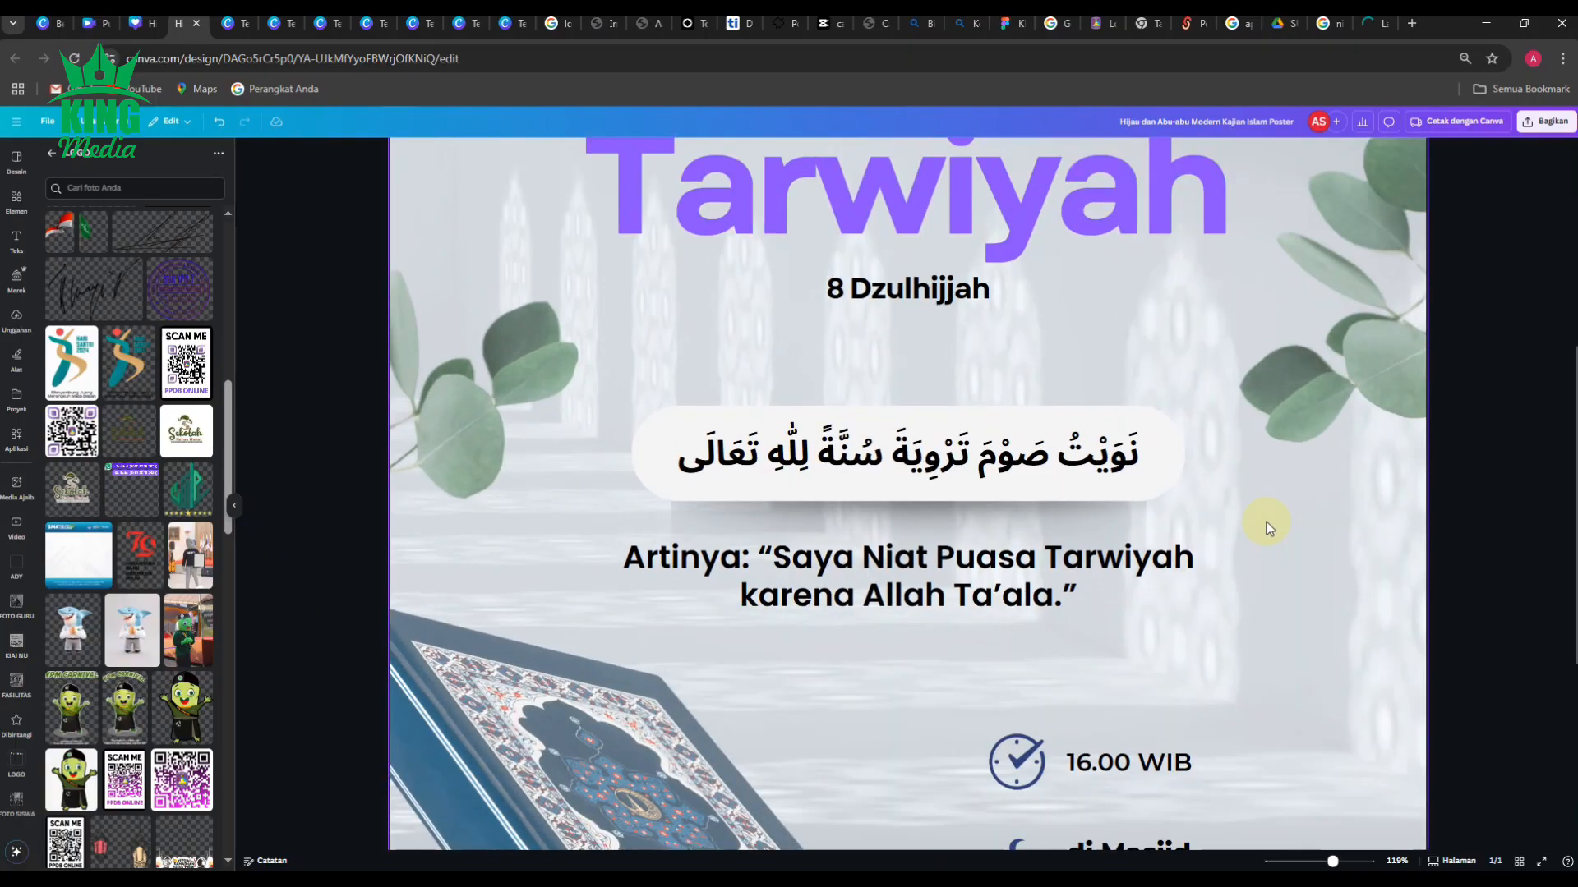
click(1073, 429)
shift+click(1037, 511)
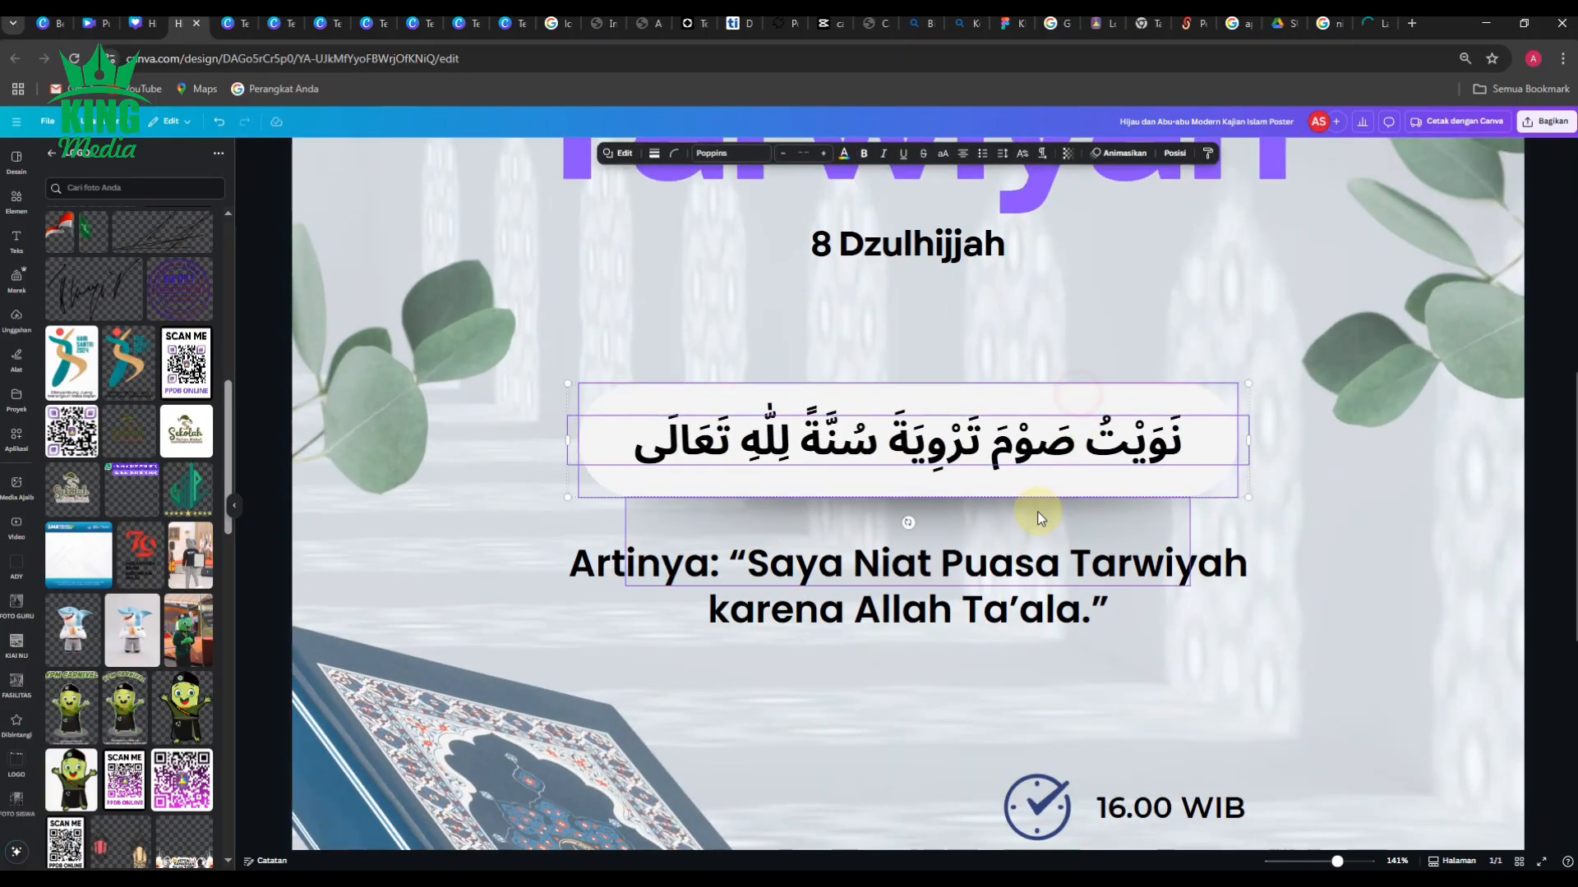
drag(1250, 384, 1333, 359)
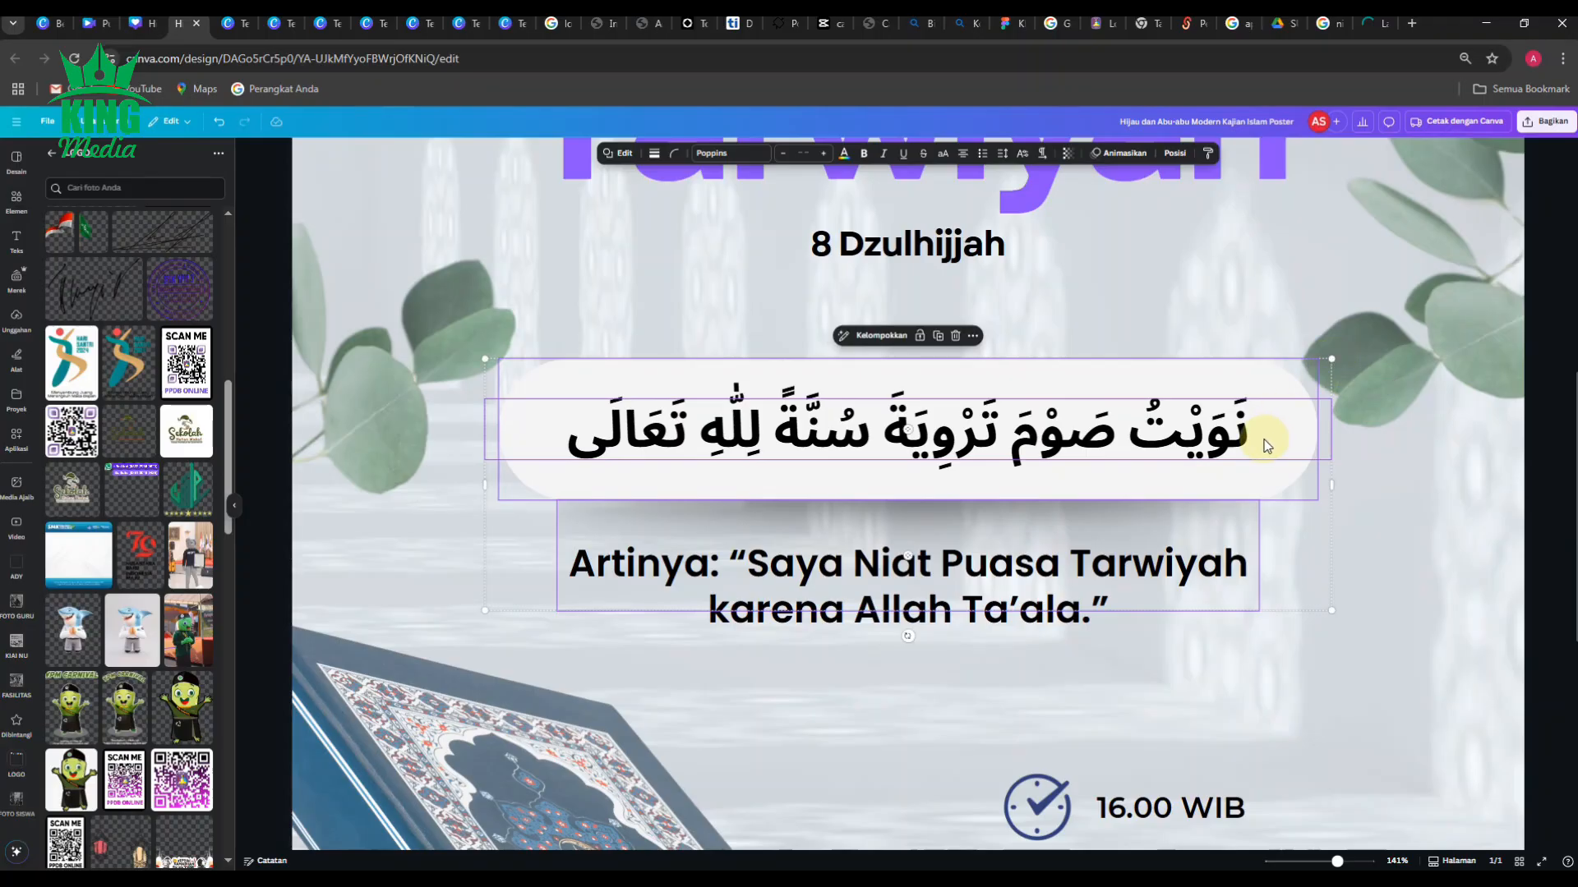
scroll(1266, 437, down, 3)
click(1291, 417)
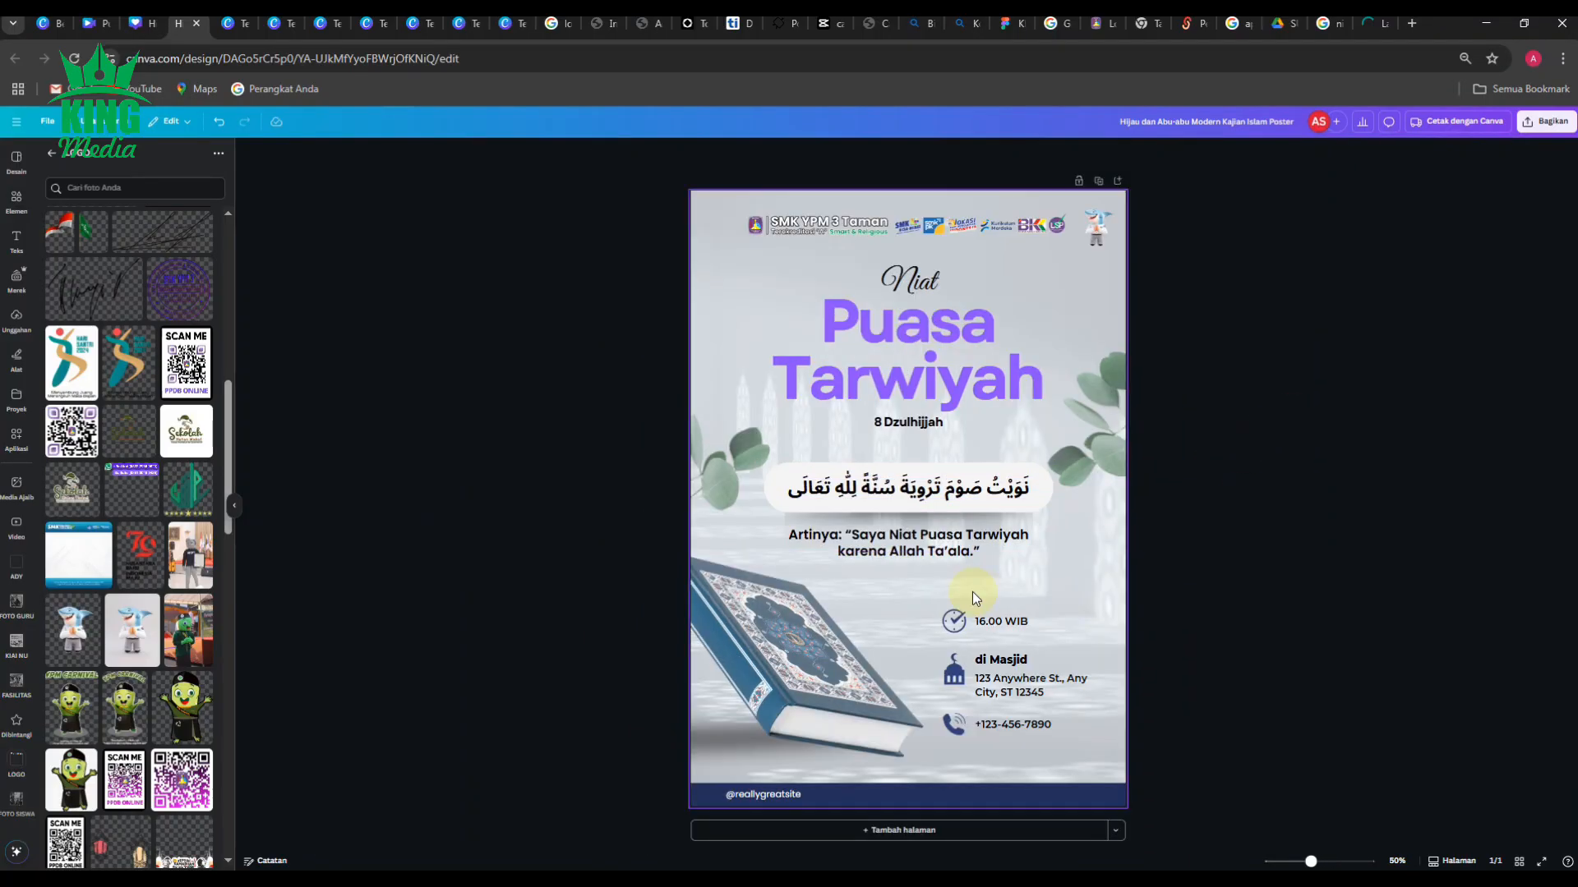
Step: Delete the clock icon and the mosque icon from the event details
click(956, 625)
key(Delete)
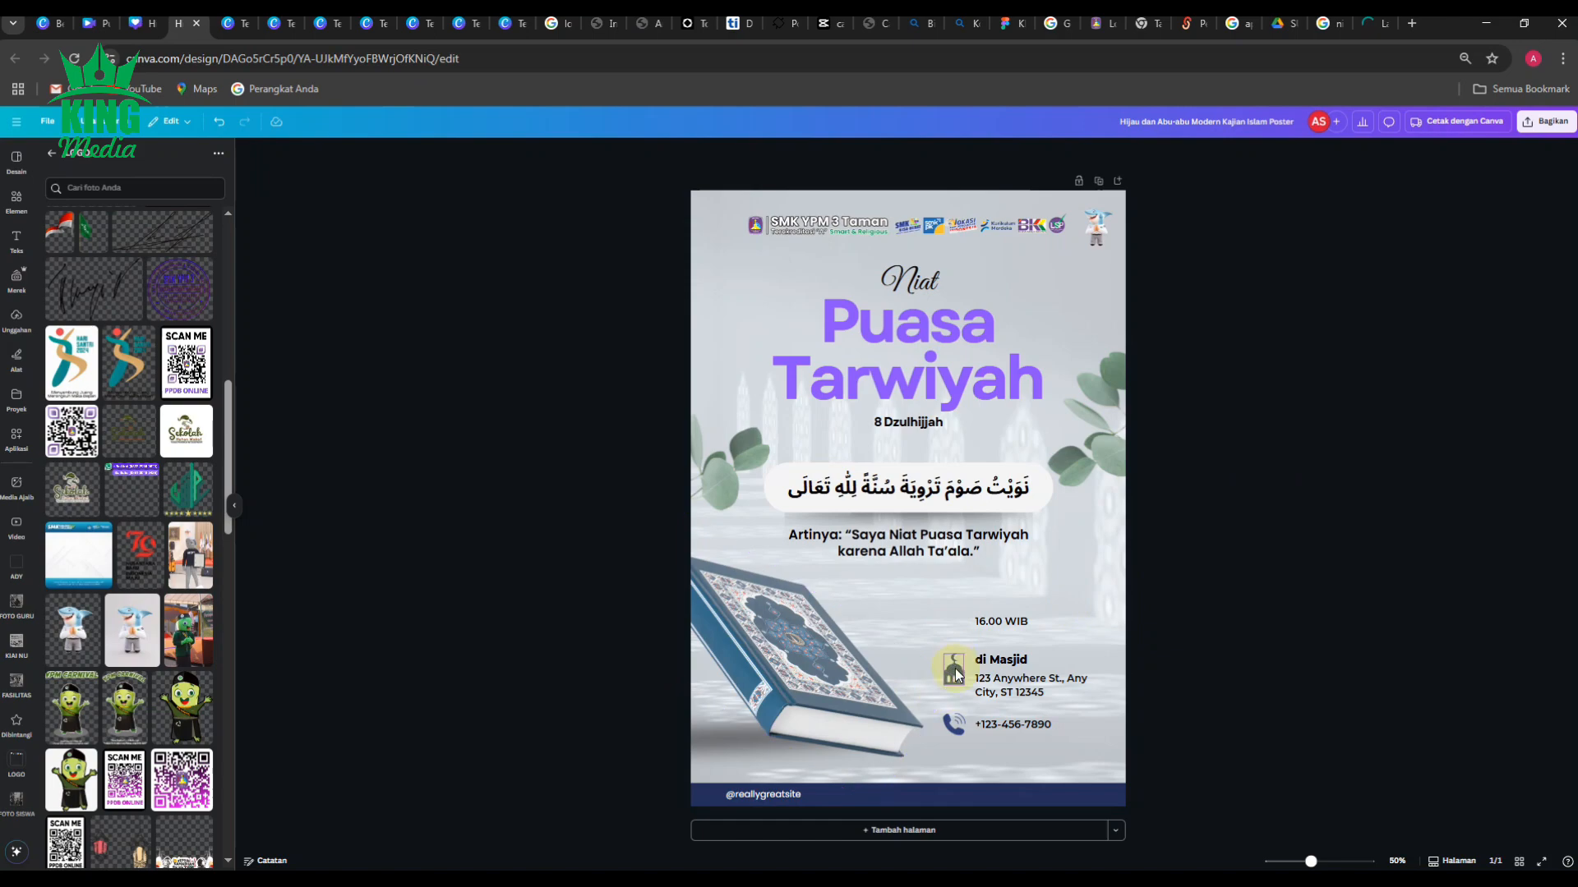
click(954, 668)
key(Delete)
Step: Replace the "di Masjid" heading with "Visit Us:"
click(999, 664)
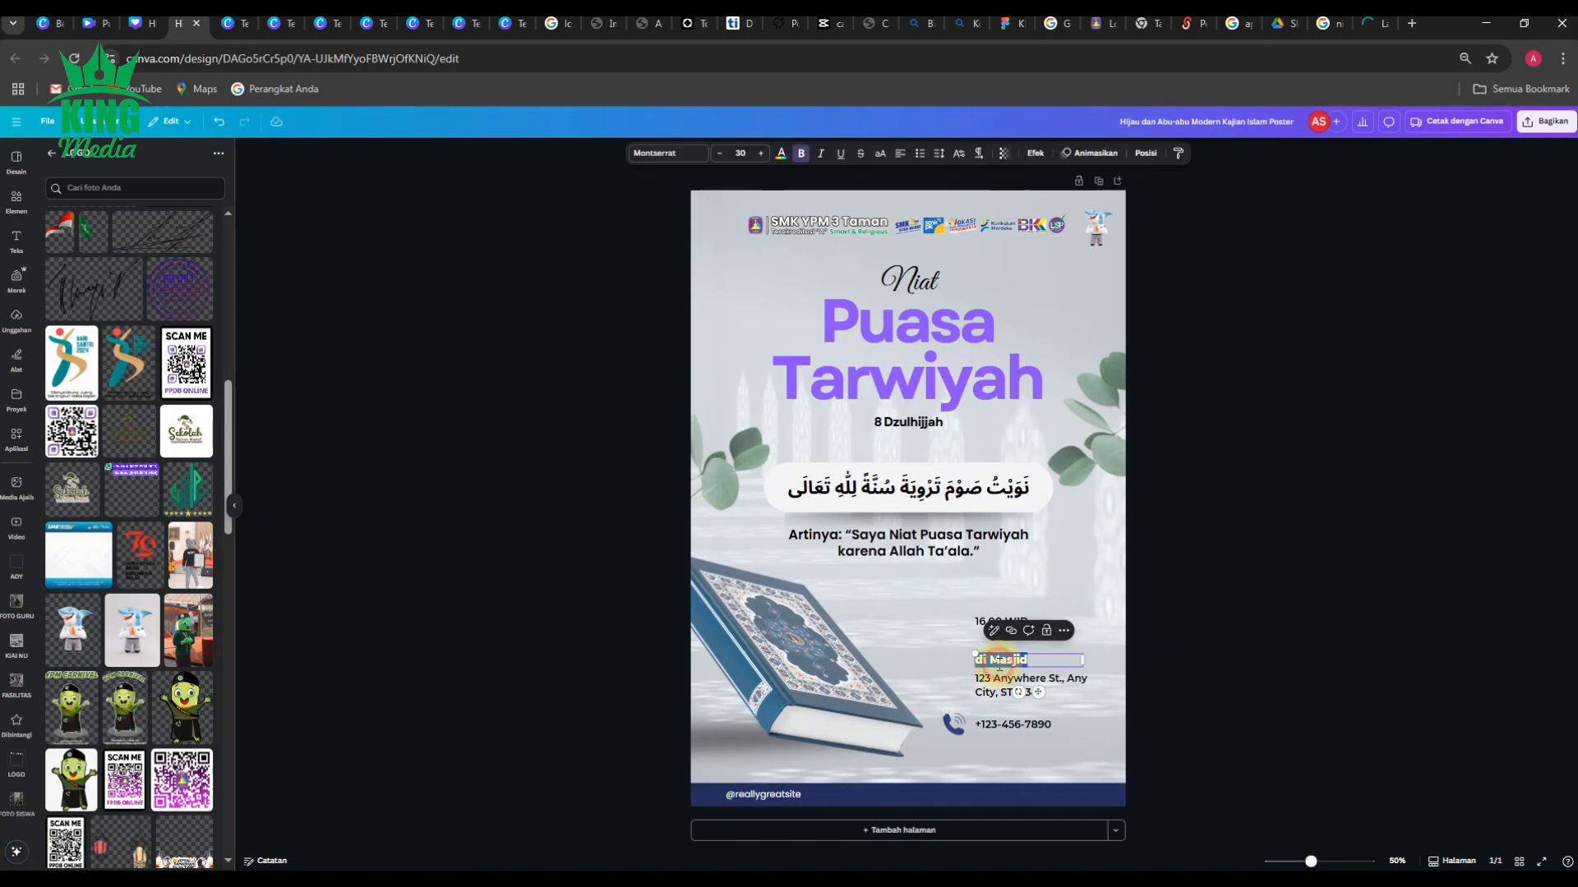
text(Visi)
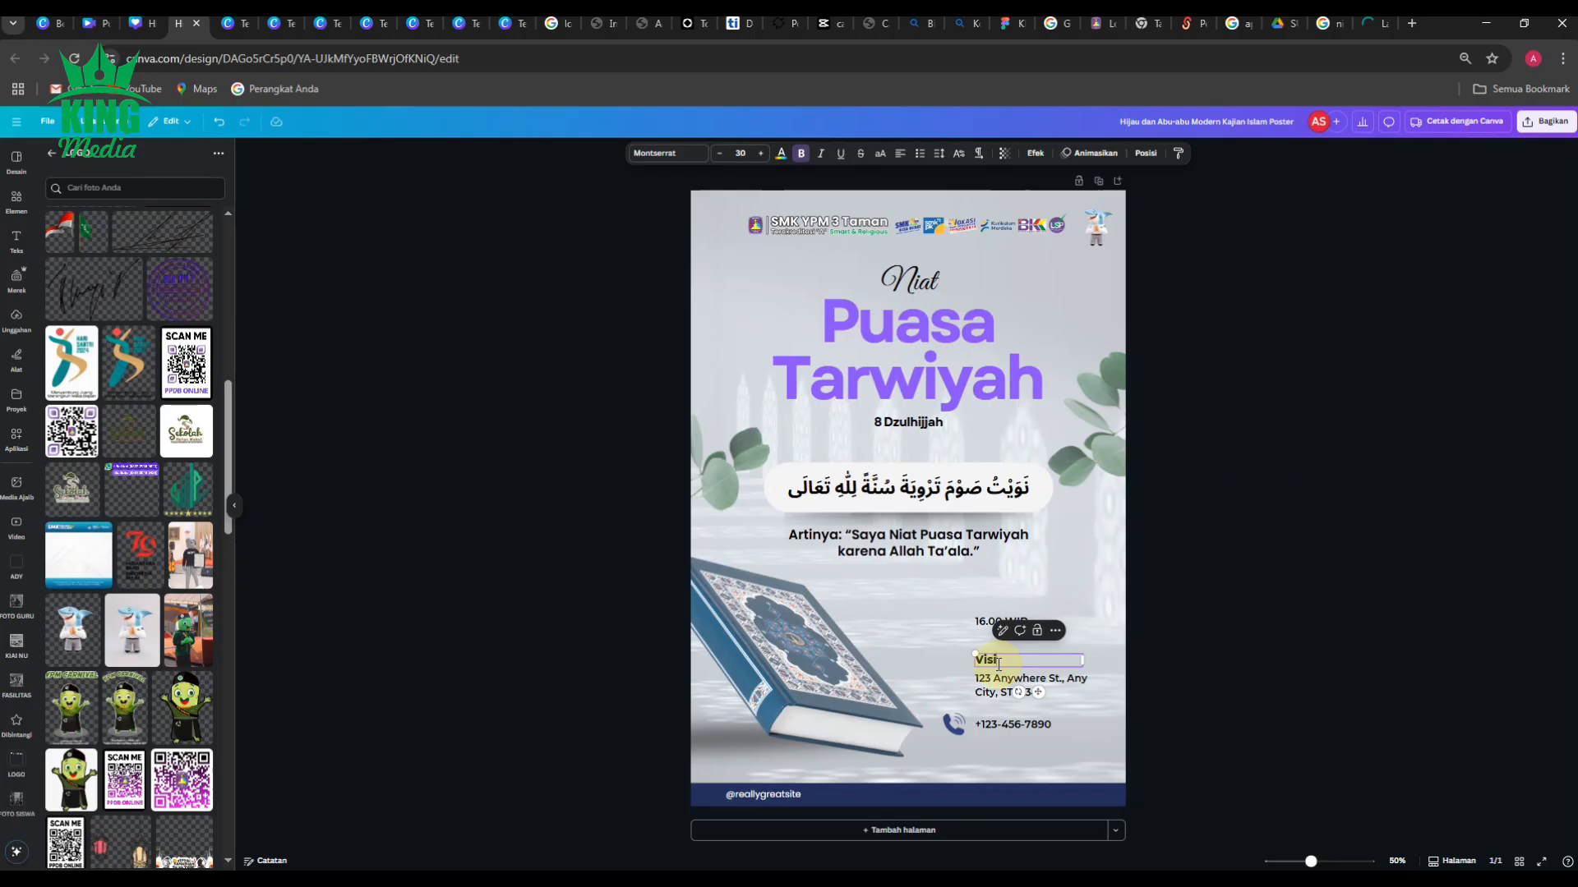
text(t Us:)
click(1194, 688)
Step: Delete the telephone icon and replace the placeholder address with "smkypm3taman.sch.id"
click(950, 726)
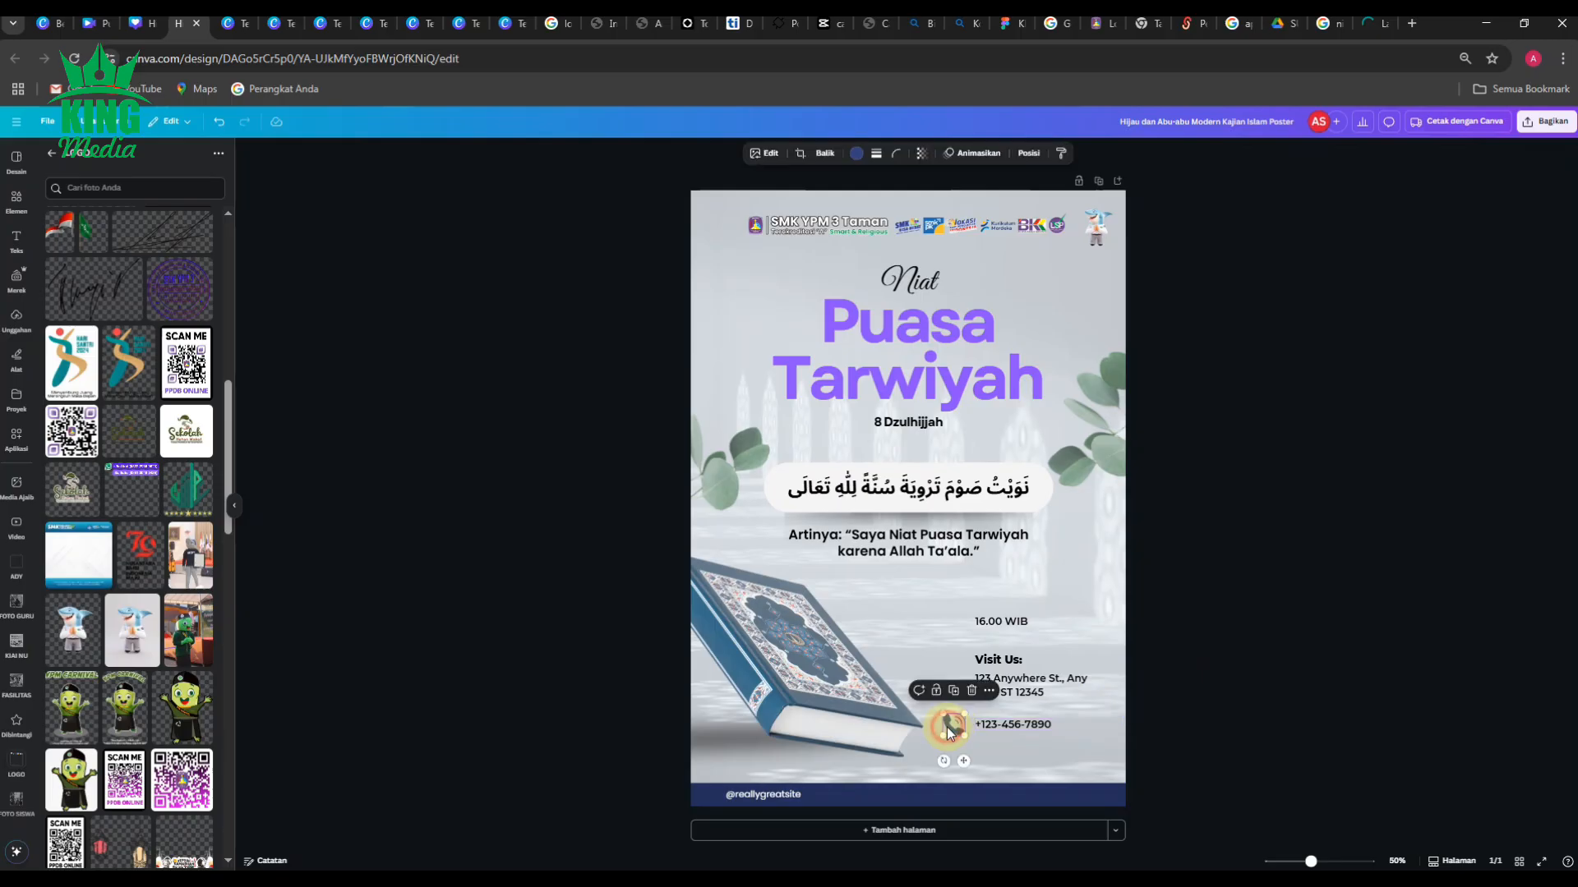
double_click(1017, 682)
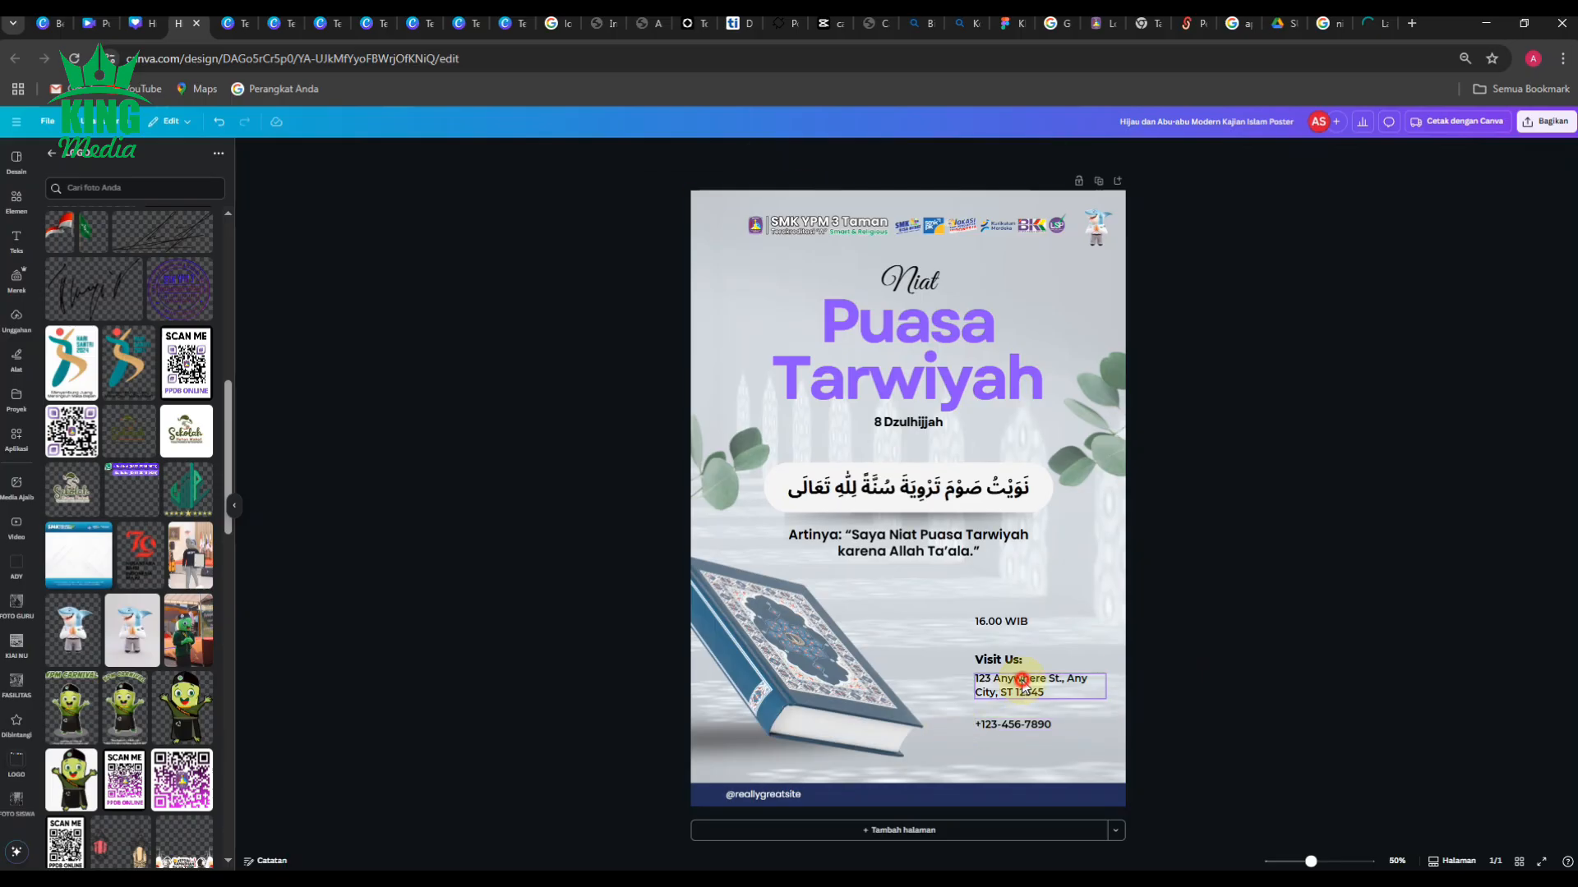
text(smkypm3tam)
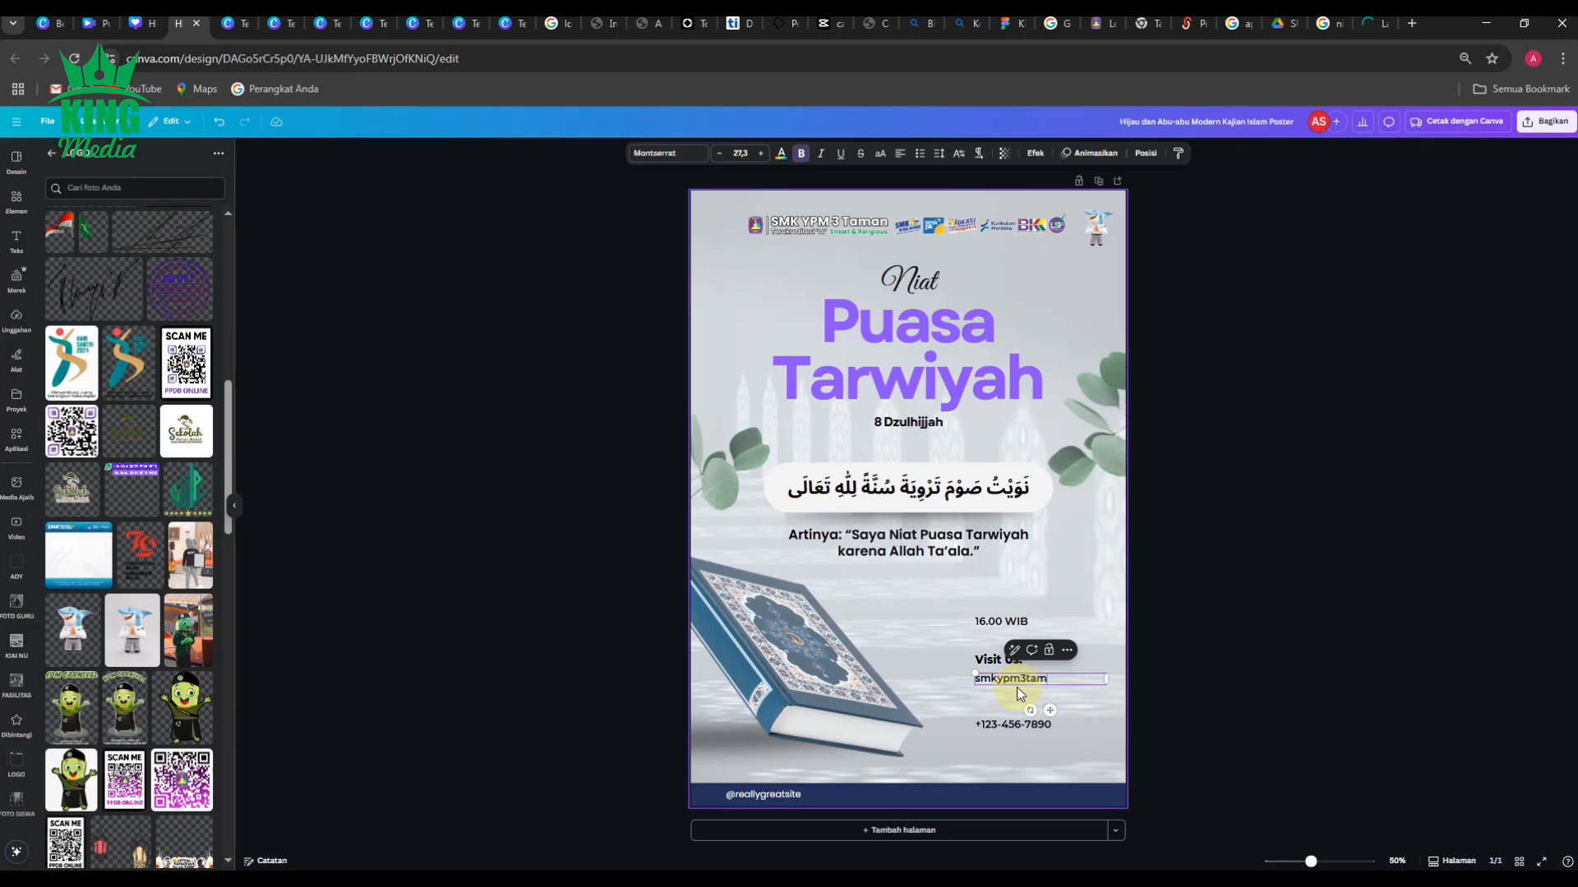
text(an.sch.id)
click(1307, 692)
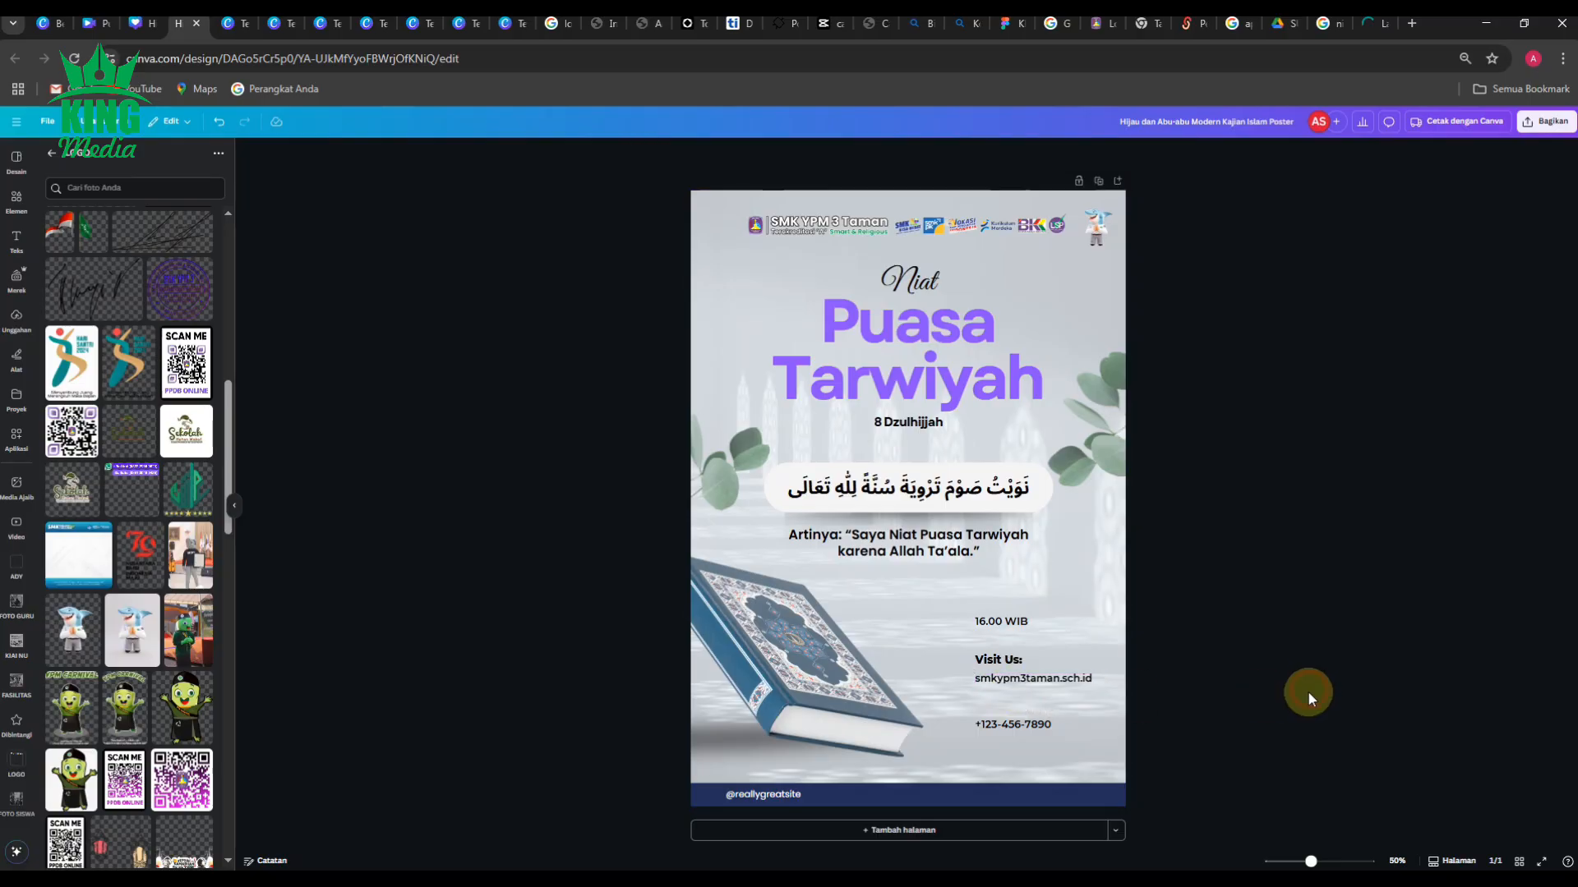
Step: Delete the "16.00 WIB" line and the placeholder phone number, restoring the background image if it gets deleted
click(1004, 621)
key(Delete)
click(1013, 733)
key(Delete)
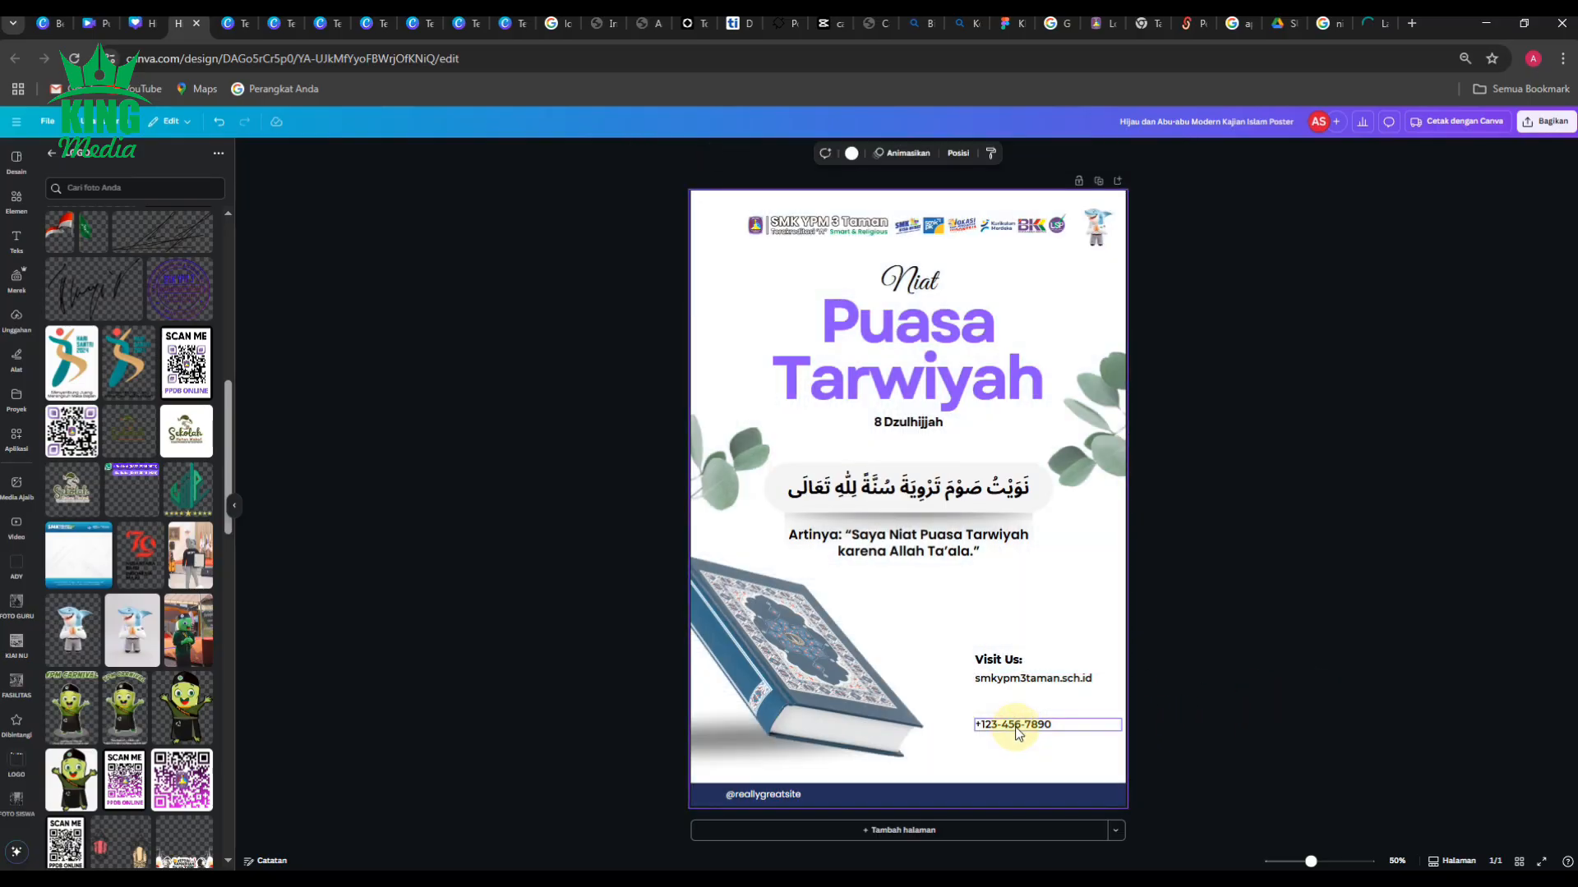
key(ctrl+z)
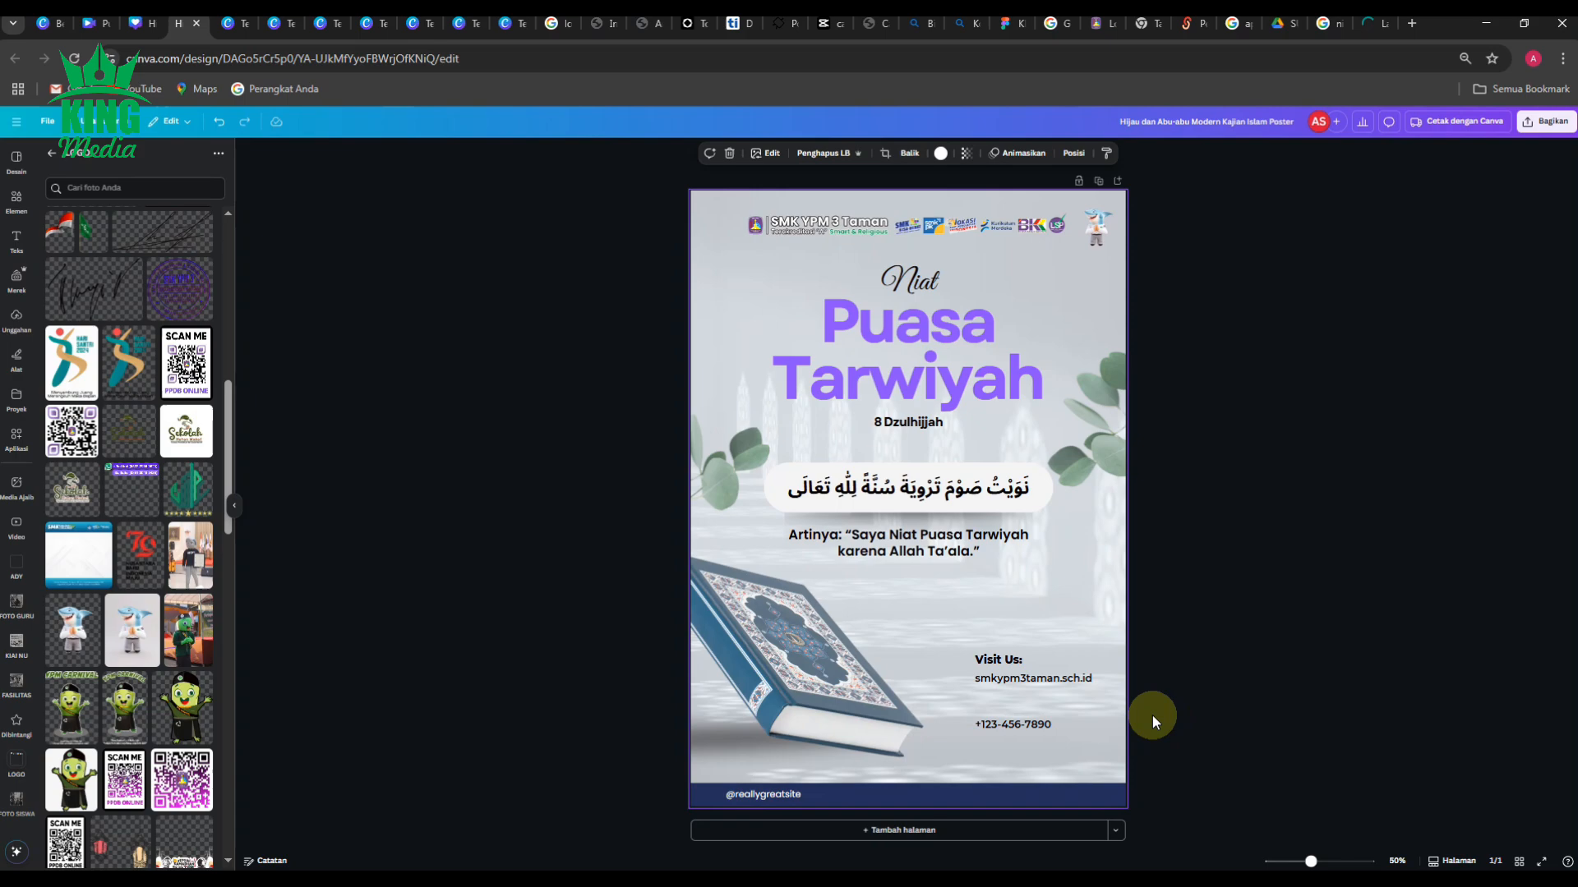
click(1026, 724)
key(Delete)
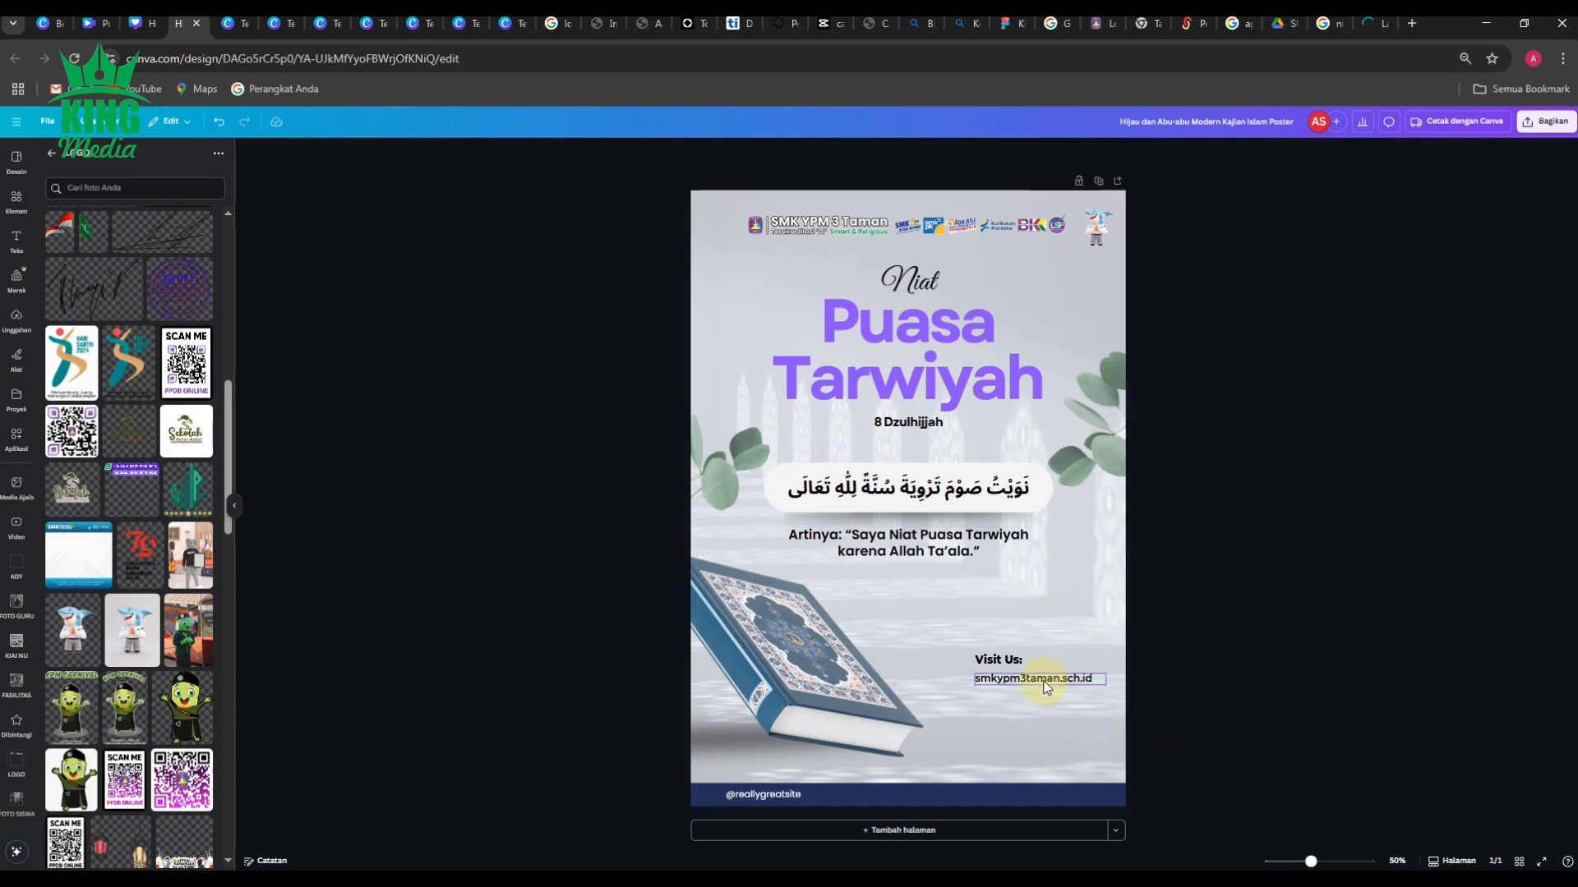
Step: Move the website line slightly up so it sits closer beneath "Visit Us:"
scroll(1033, 697, up, 3)
drag(1064, 679, 1077, 669)
click(1408, 667)
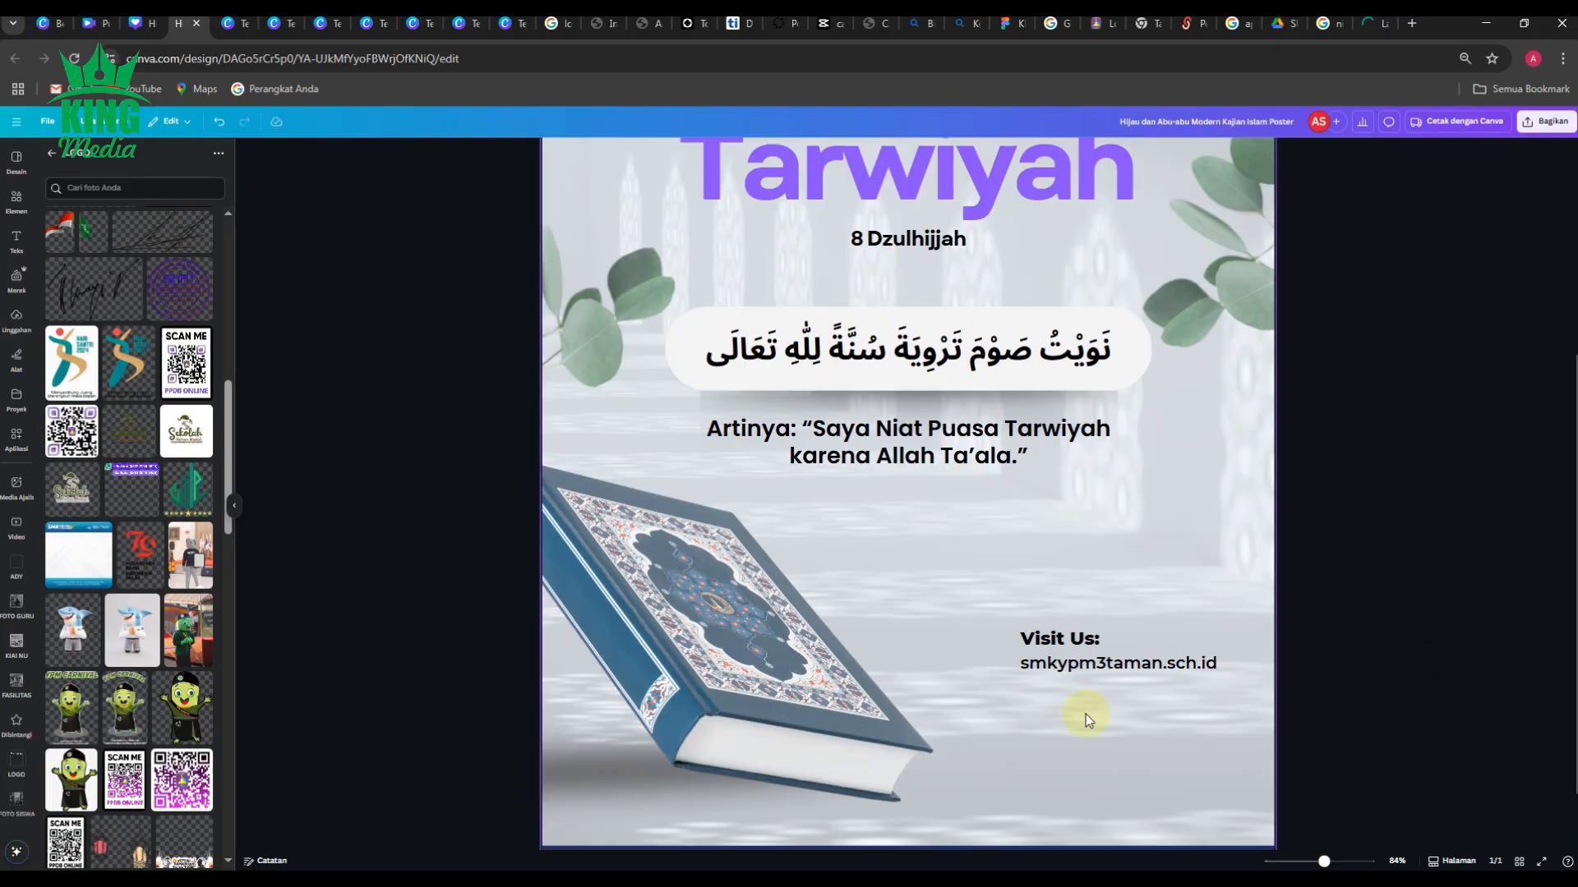
scroll(1069, 716, down, 3)
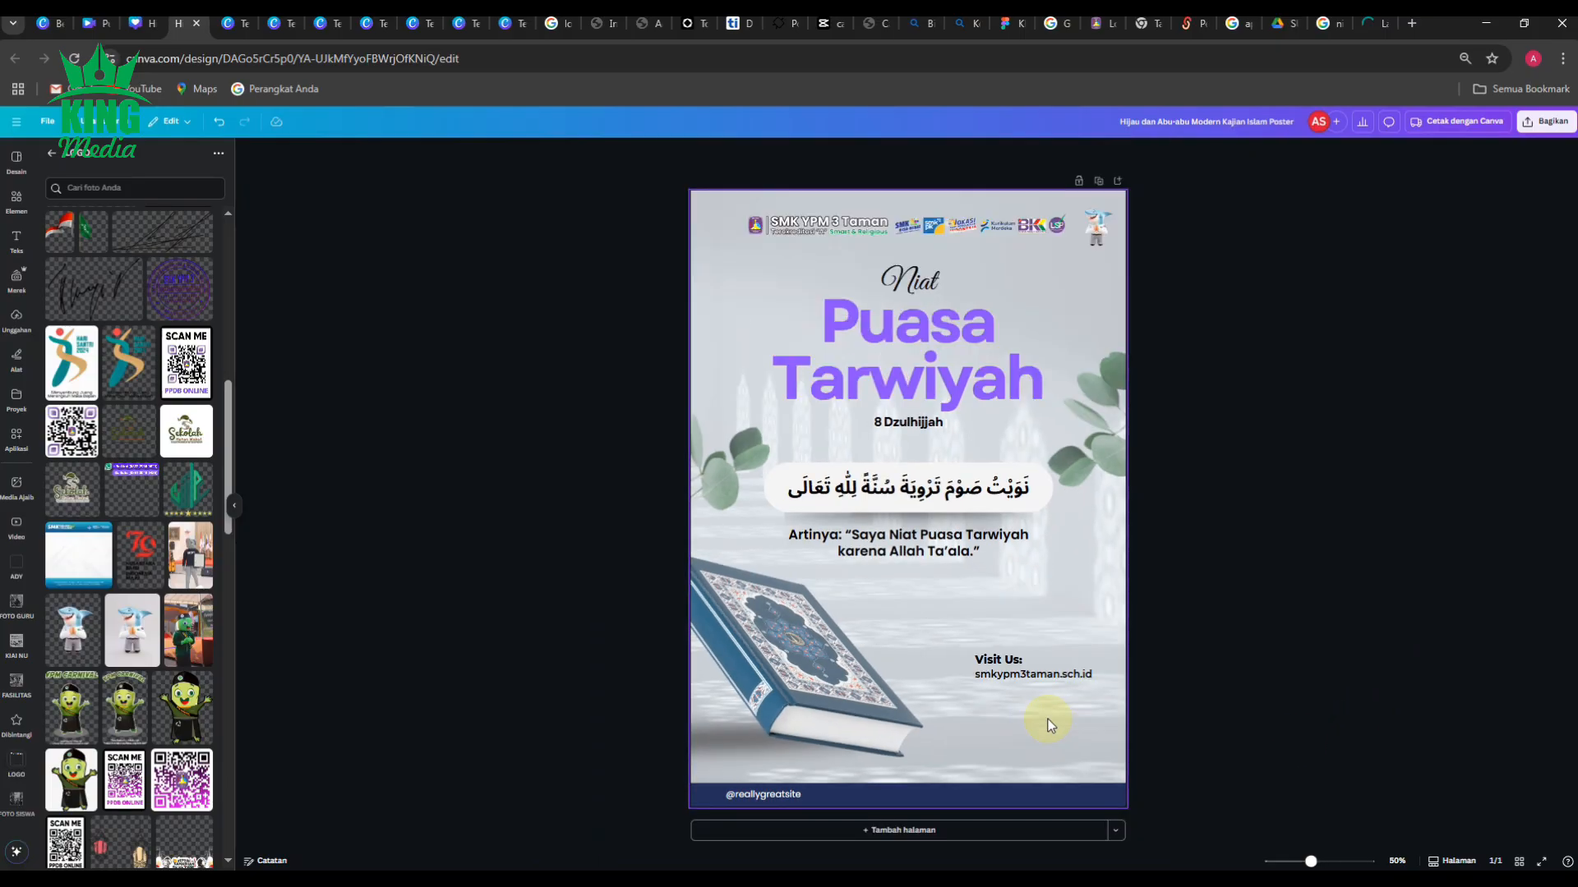
Step: Add the "SCAN ME" PPDB ONLINE QR code to the poster's lower-right corner at a small size
click(190, 363)
drag(775, 312, 1073, 751)
click(1178, 702)
Step: Add the purple WhatsApp contact banner, shrink it and place it just left of the QR code above the footer bar
click(132, 471)
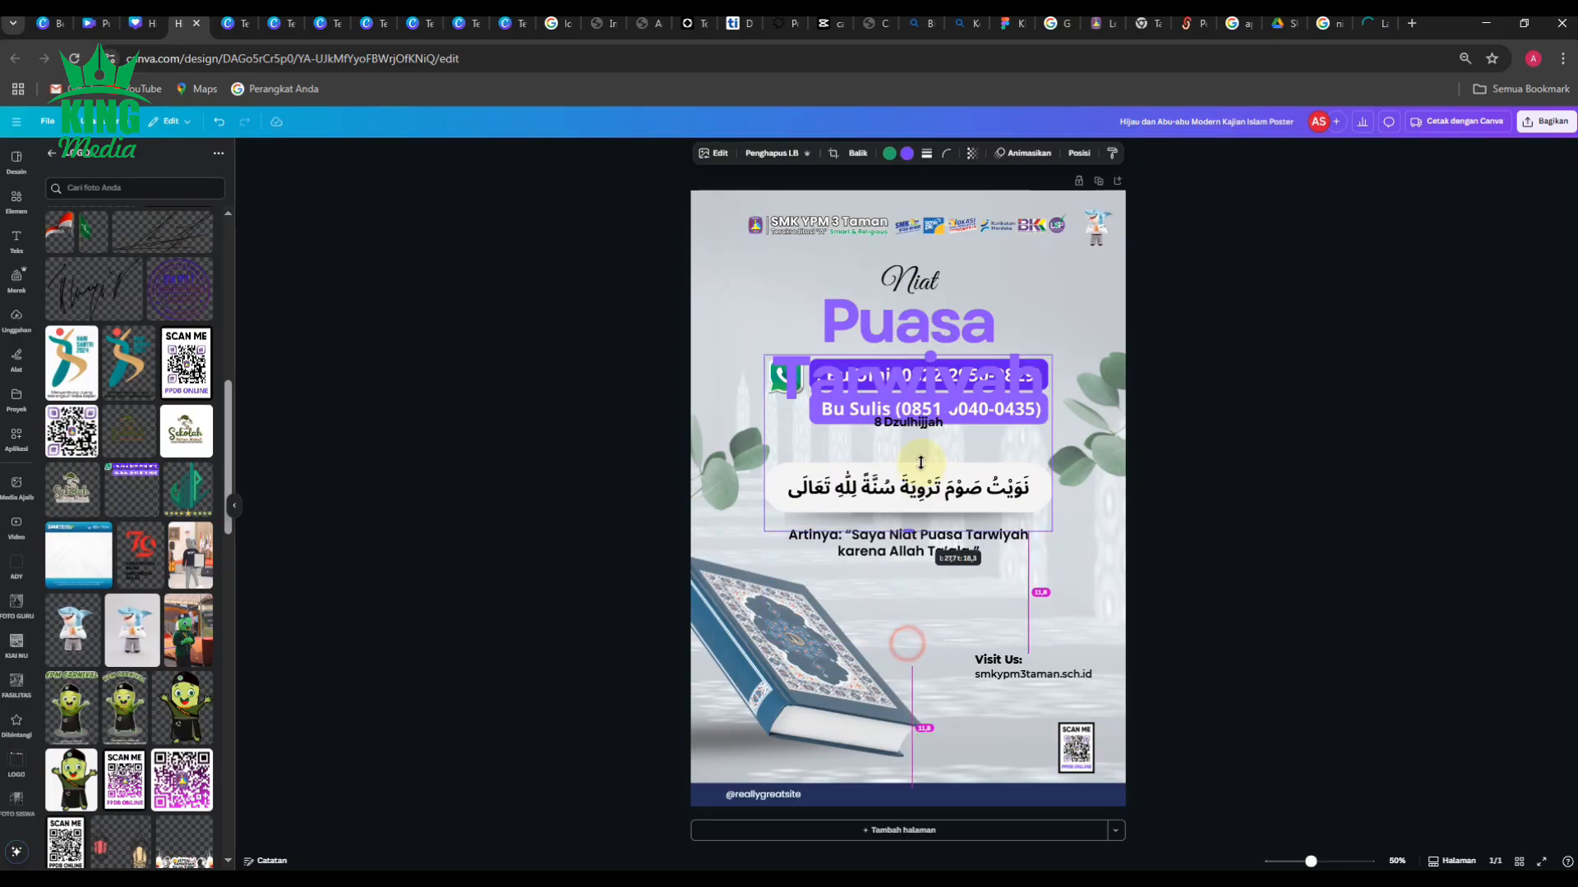
drag(982, 427, 880, 755)
drag(734, 682, 909, 733)
scroll(1054, 758, up, 5)
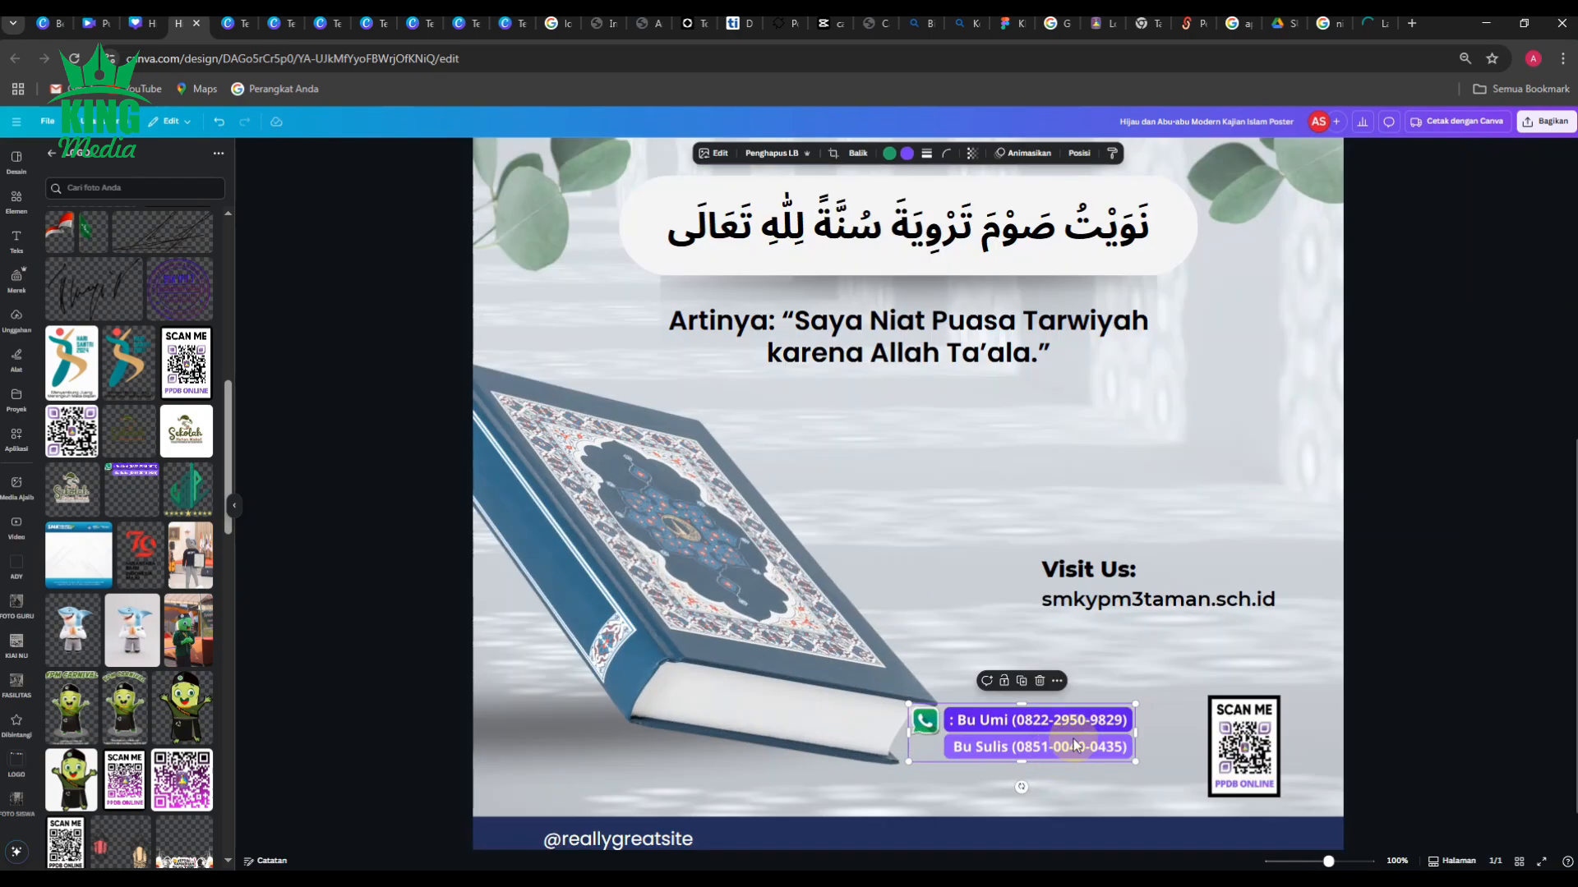
drag(1054, 757, 1118, 792)
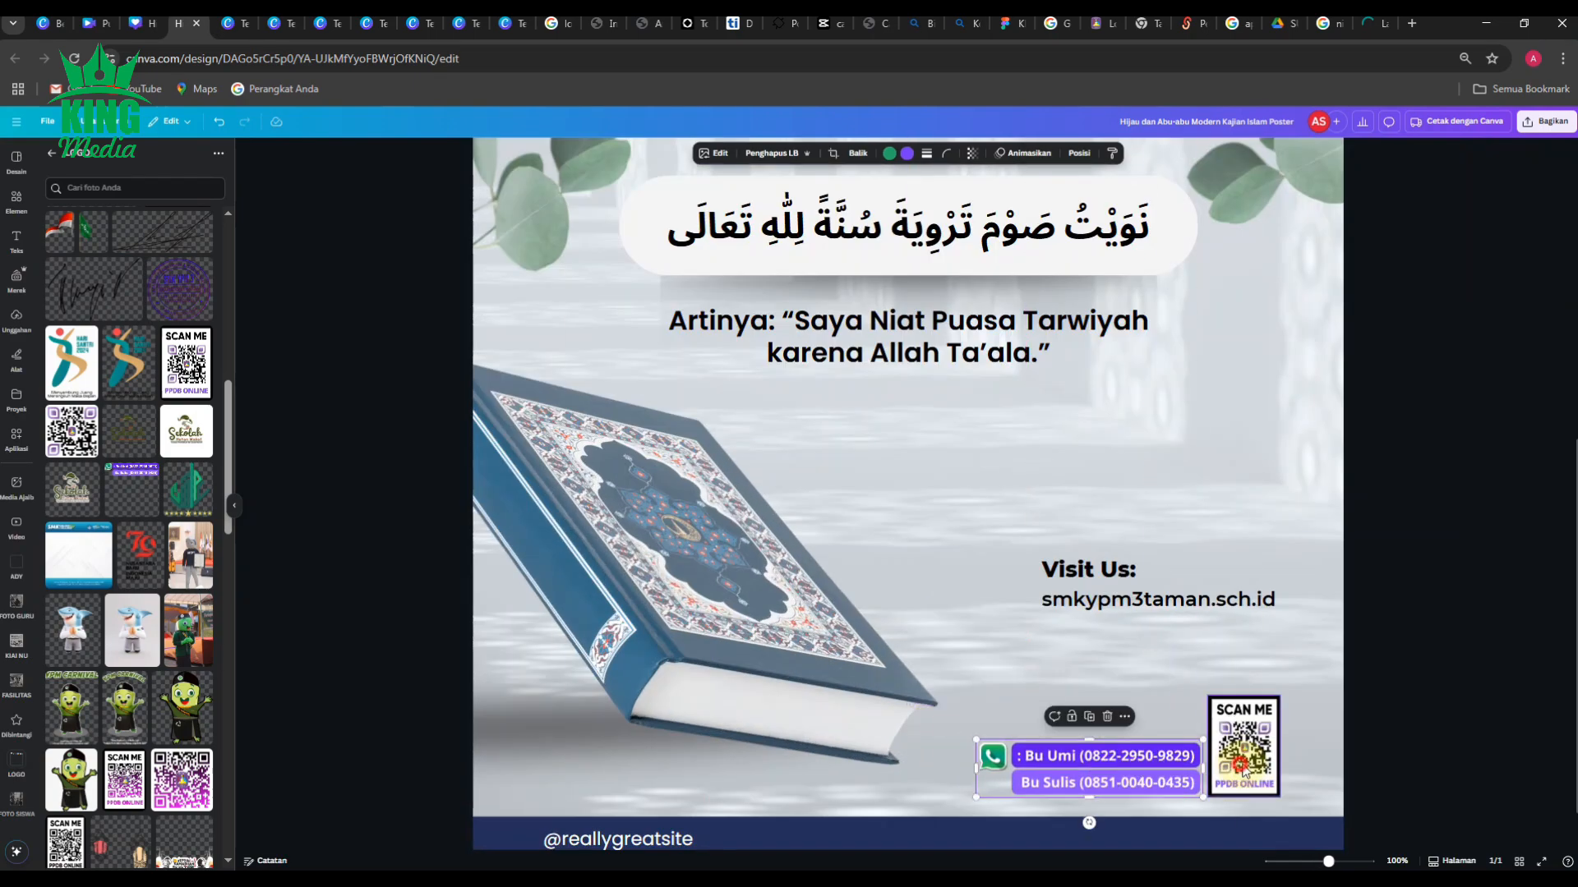
Step: Shift the QR code right so it sits near the poster's right edge
drag(1236, 765, 1249, 770)
scroll(1230, 761, down, 5)
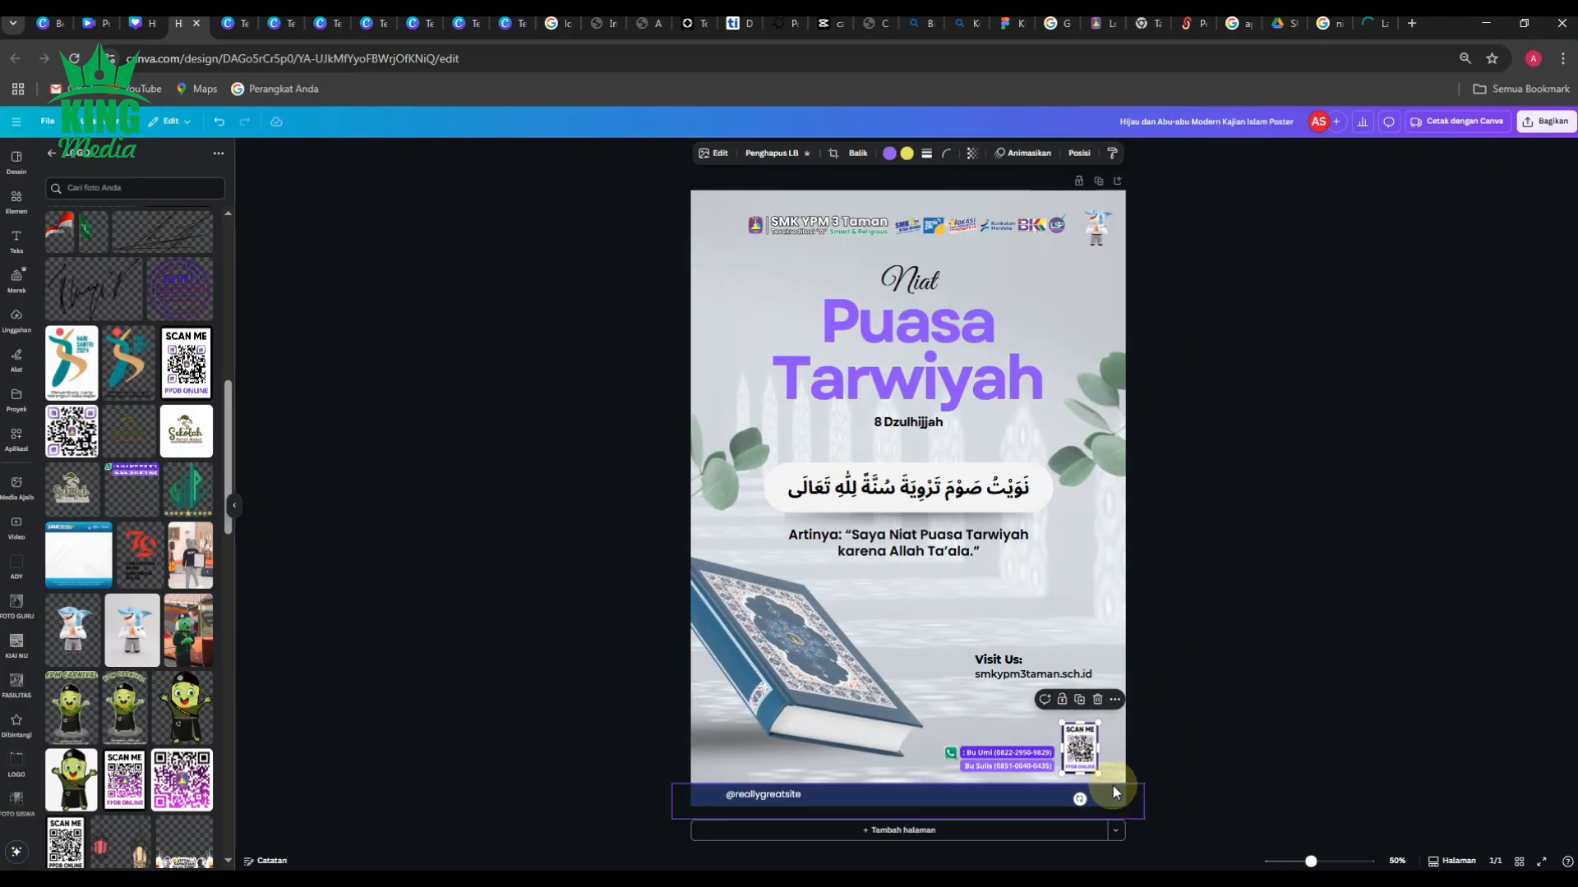
drag(1084, 754, 1100, 755)
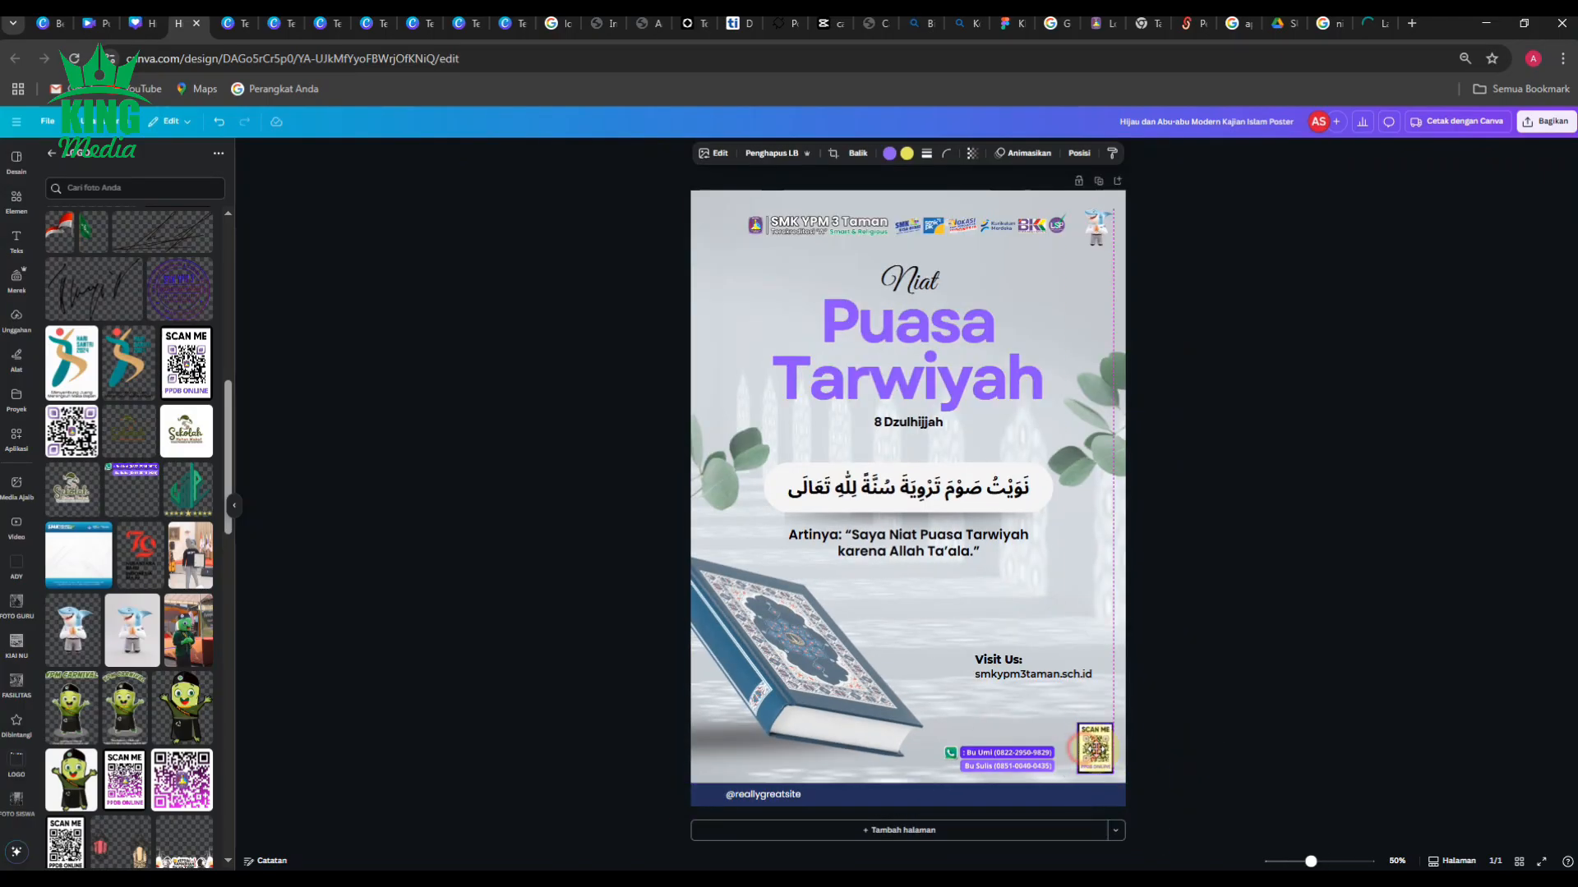
click(1195, 731)
Step: Enlarge the QR code slightly and move the WhatsApp contact banner close beside it
scroll(1107, 757, up, 5)
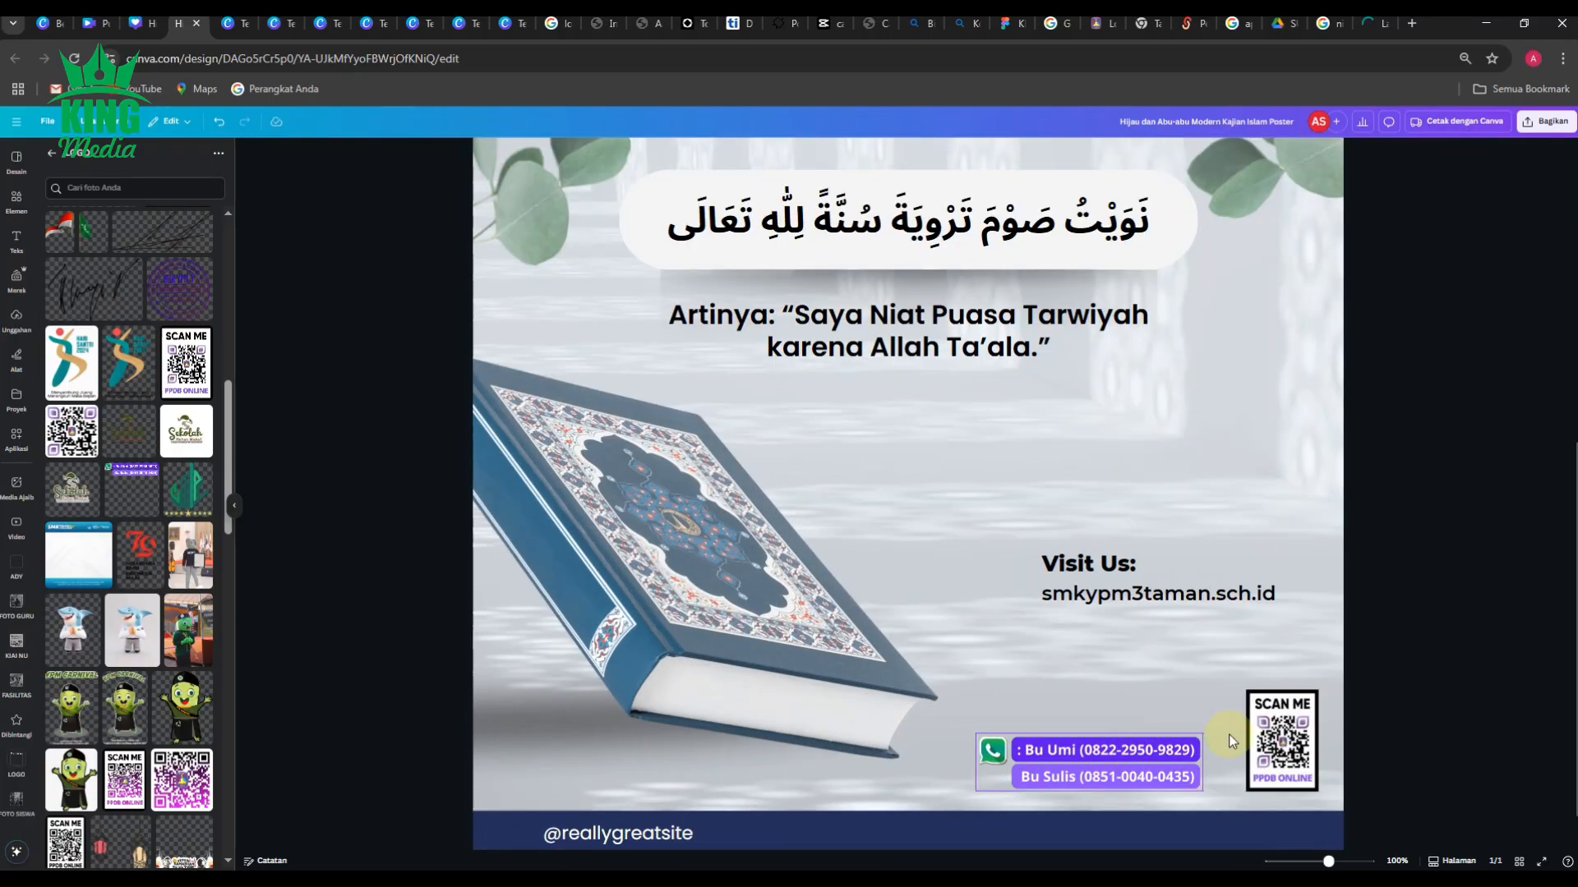
click(1267, 724)
drag(1247, 691, 1227, 677)
drag(1137, 776, 1177, 769)
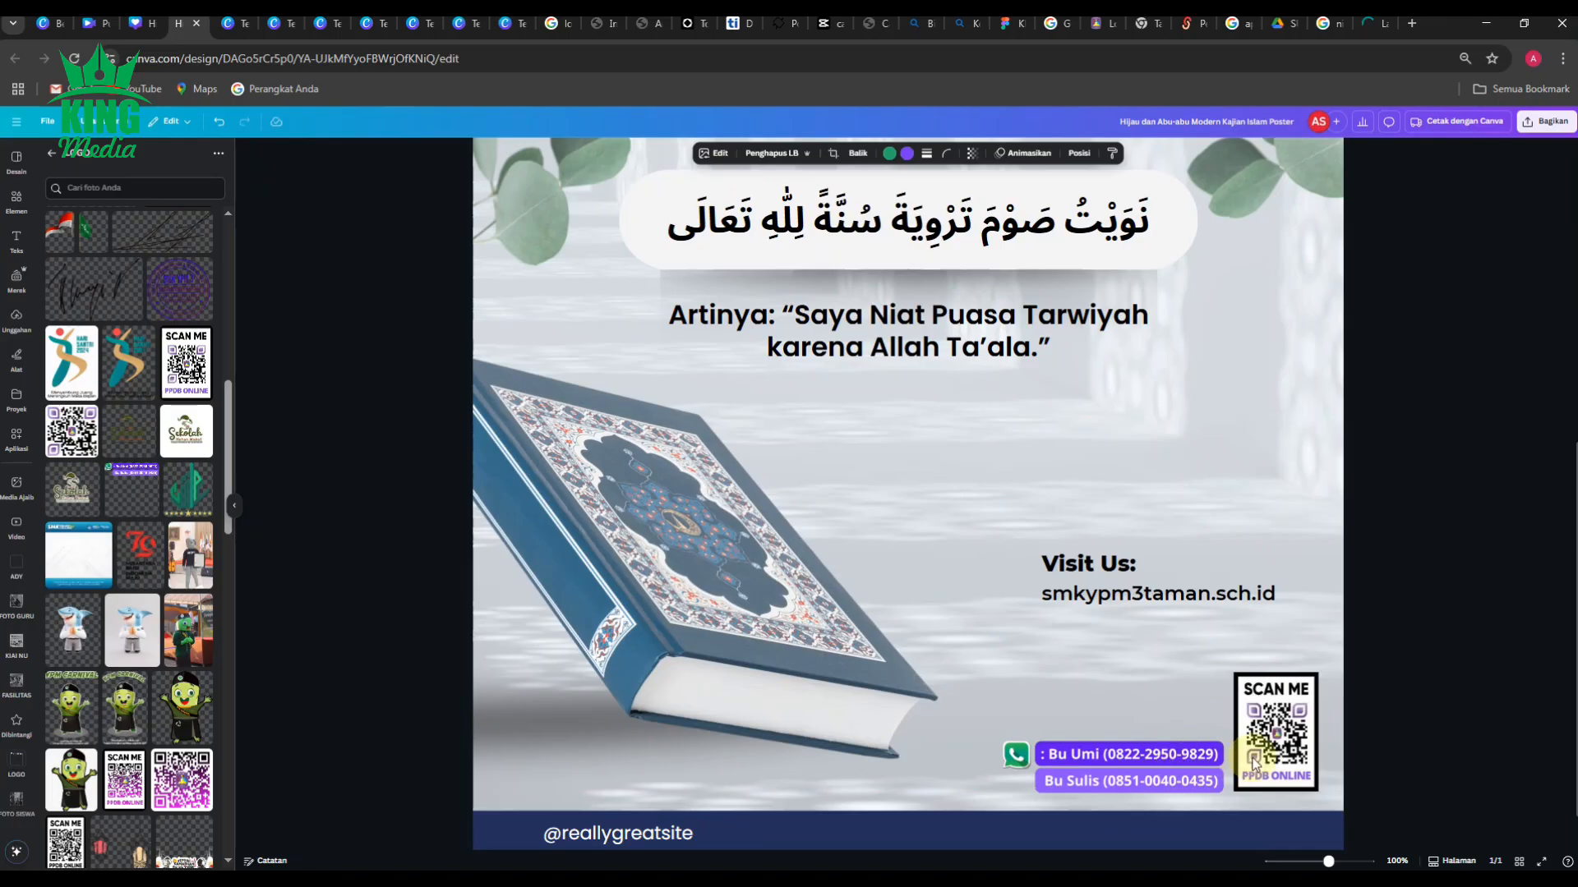
click(1356, 707)
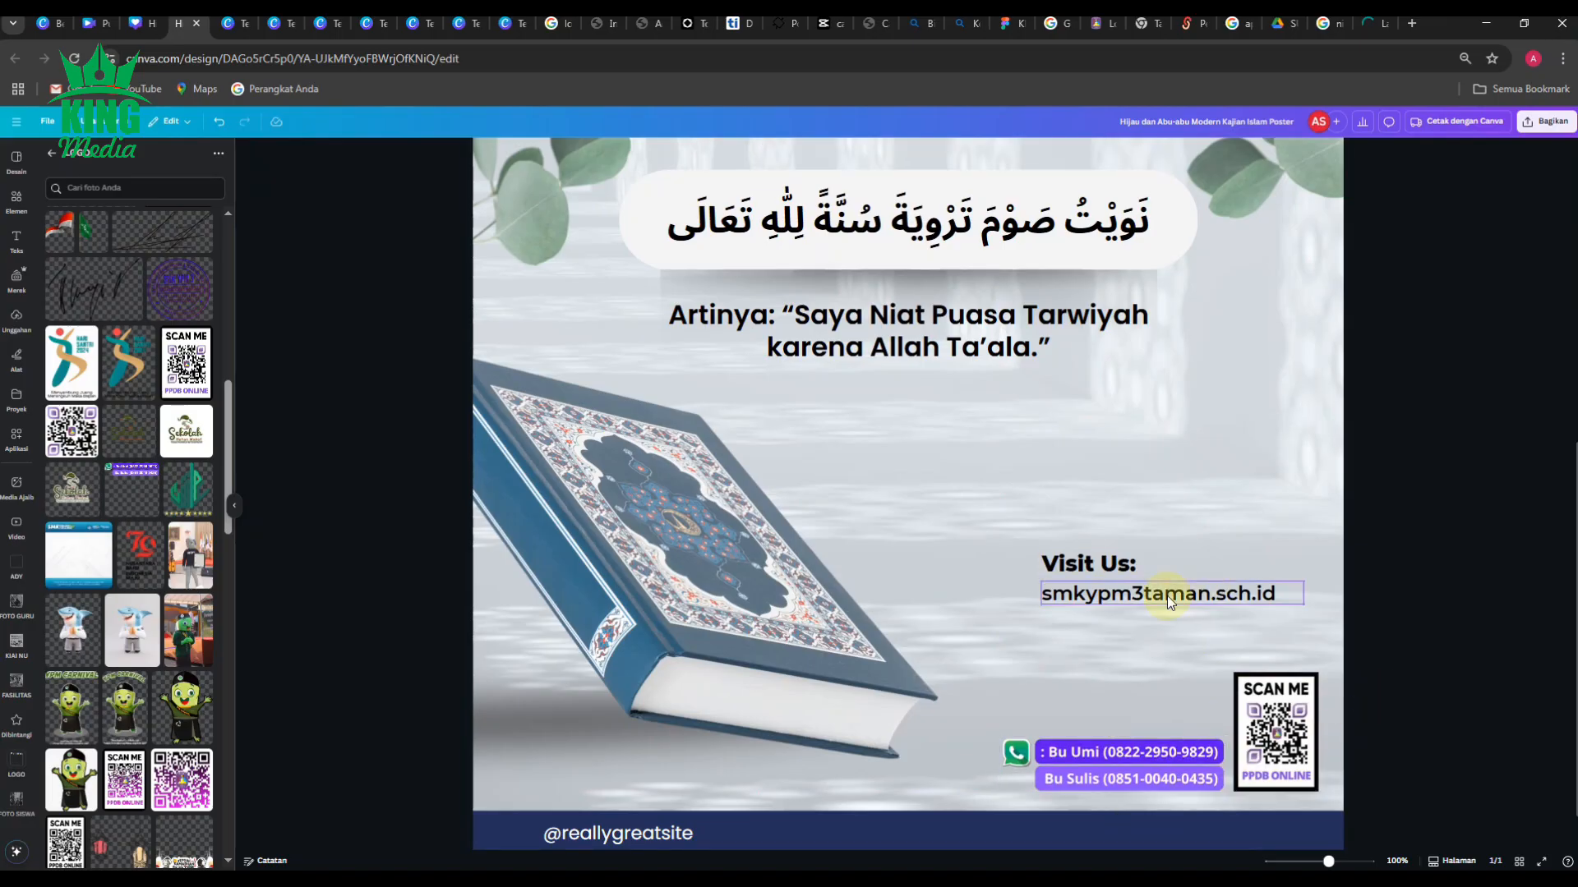
ctrl+scroll(1157, 613, down, 2)
ctrl+scroll(1157, 613, down, 3)
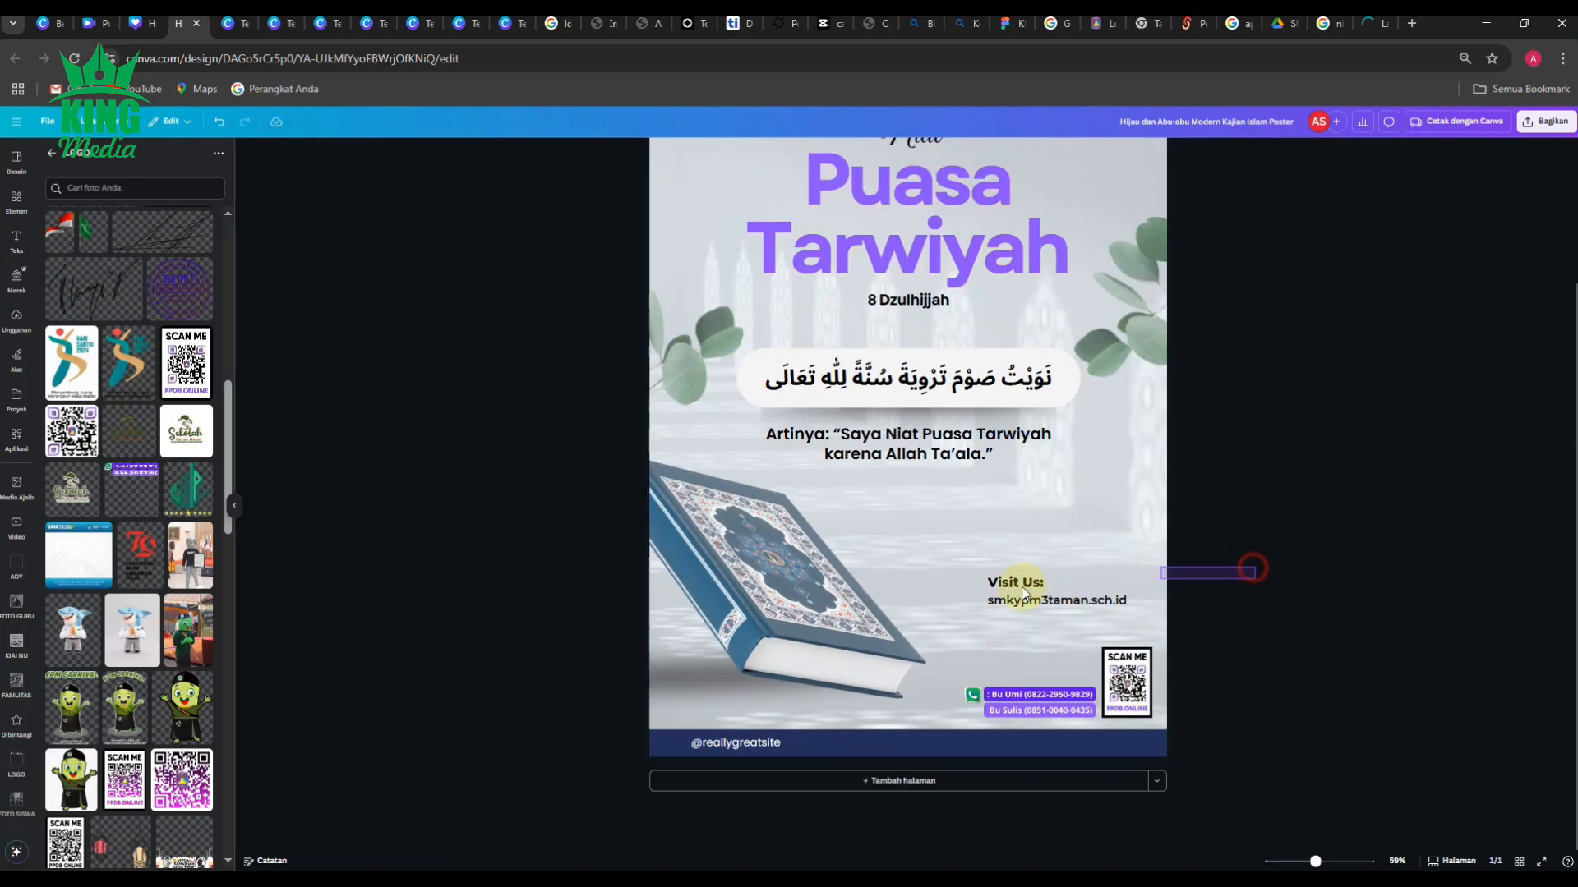
drag(1255, 567, 1009, 605)
click(1217, 651)
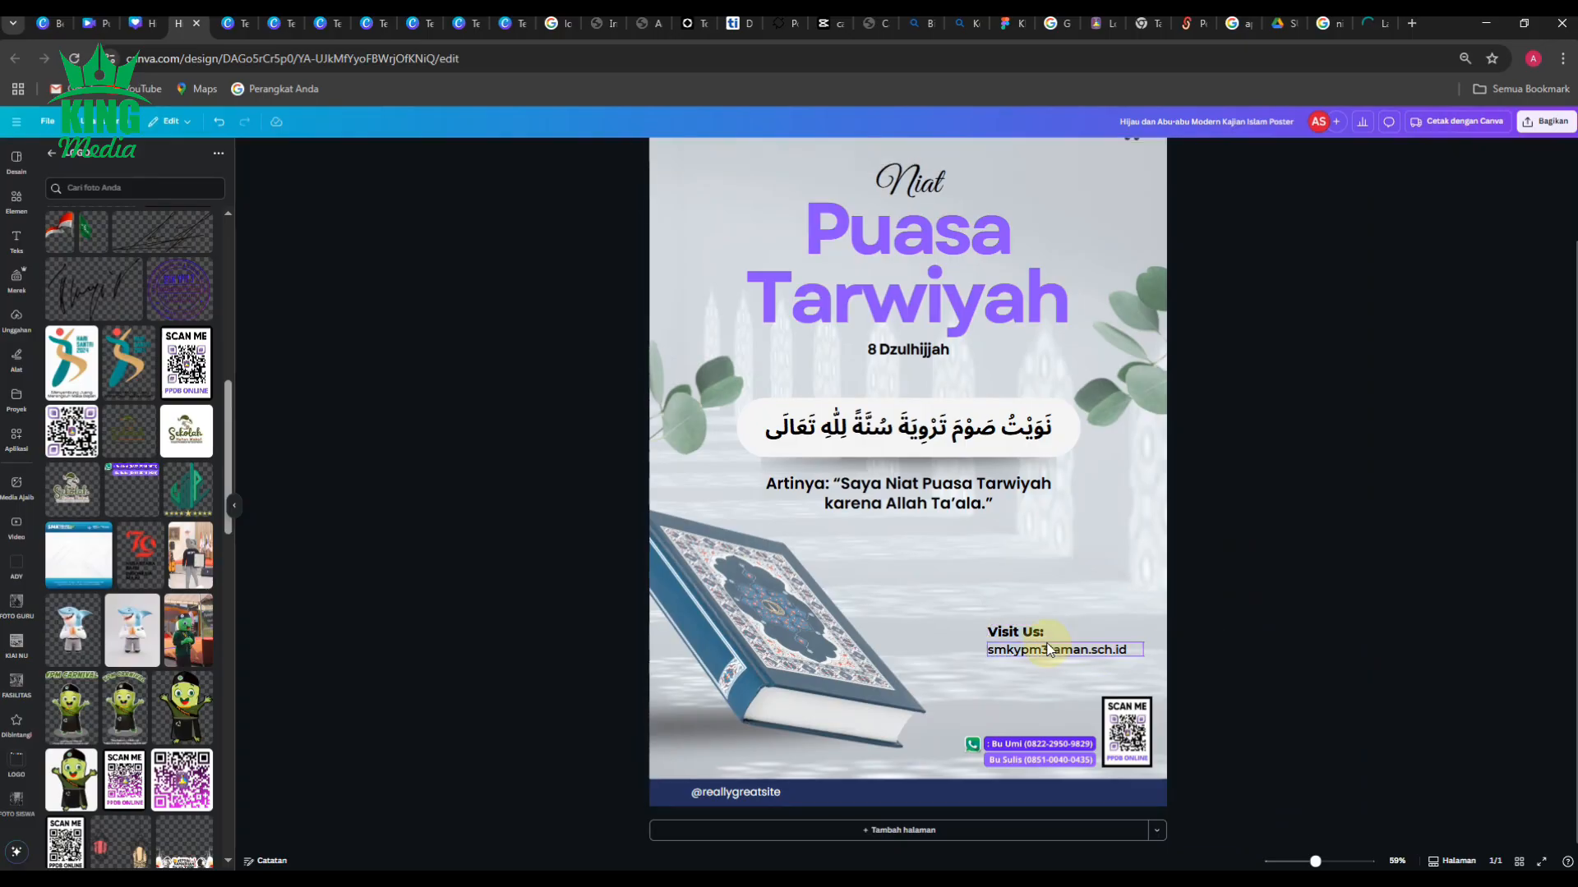
ctrl+scroll(976, 709, down, 1)
ctrl+scroll(976, 708, up, 1)
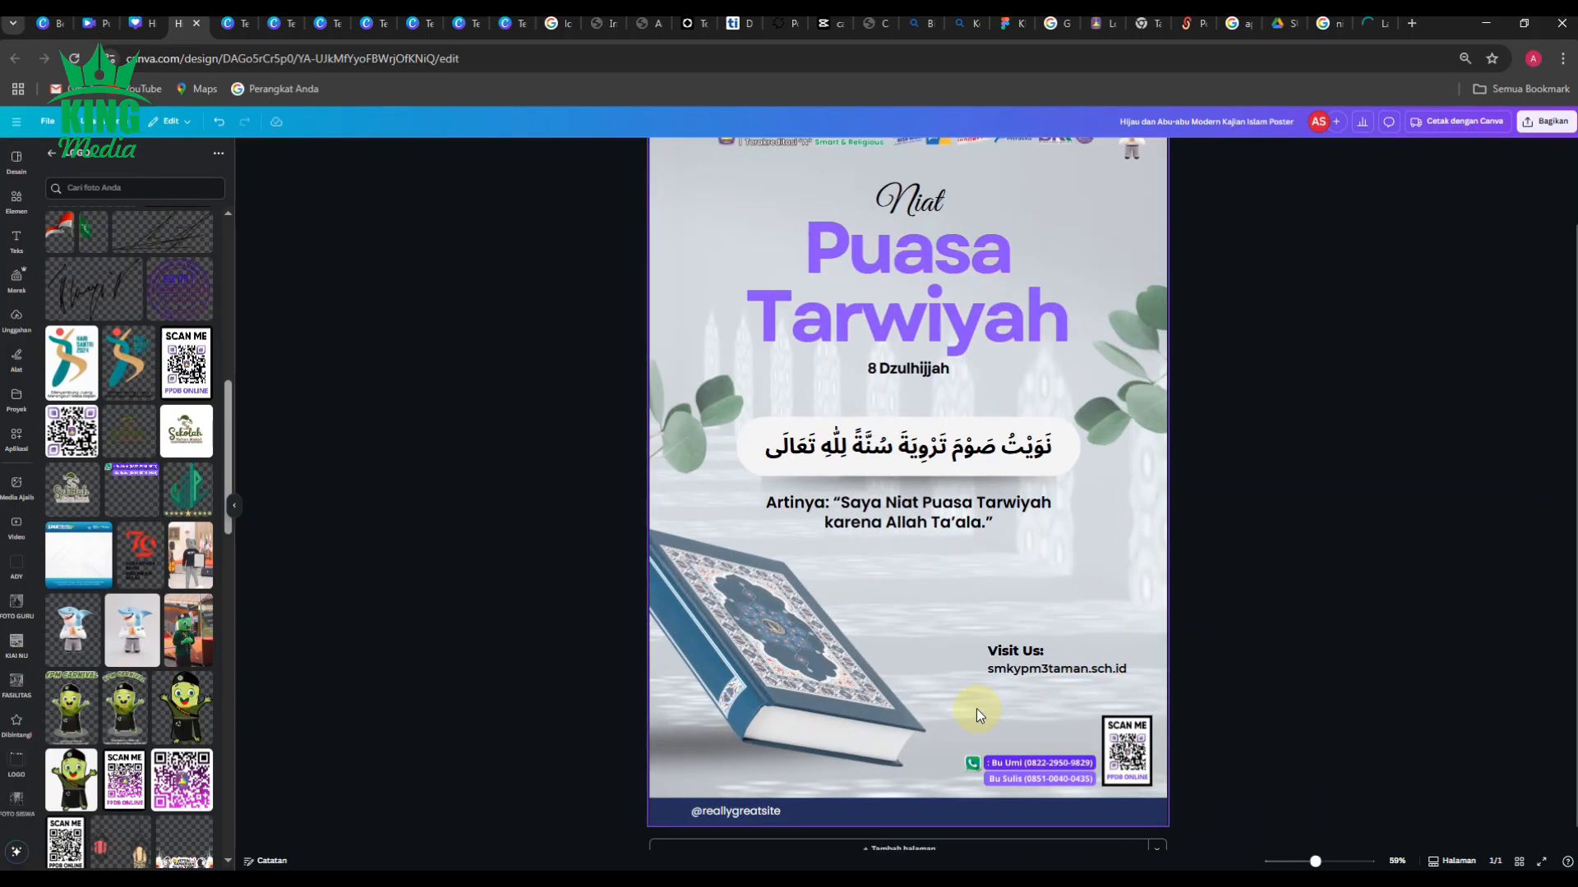
Step: Recolour the dark blue footer bar with the standard purple that matches the title
click(930, 812)
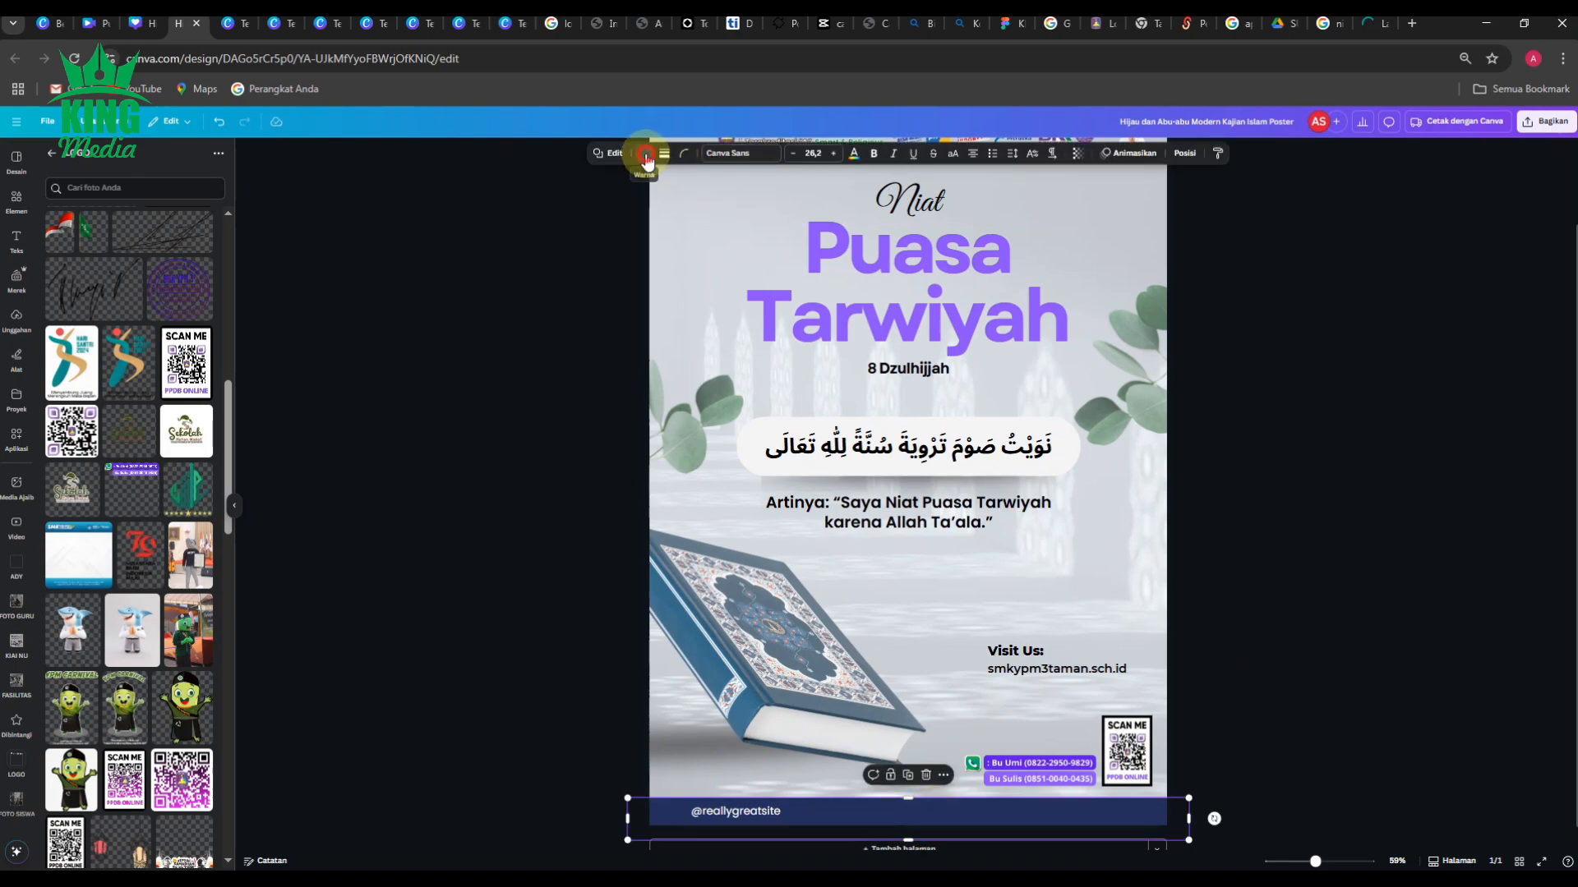
click(646, 156)
click(181, 583)
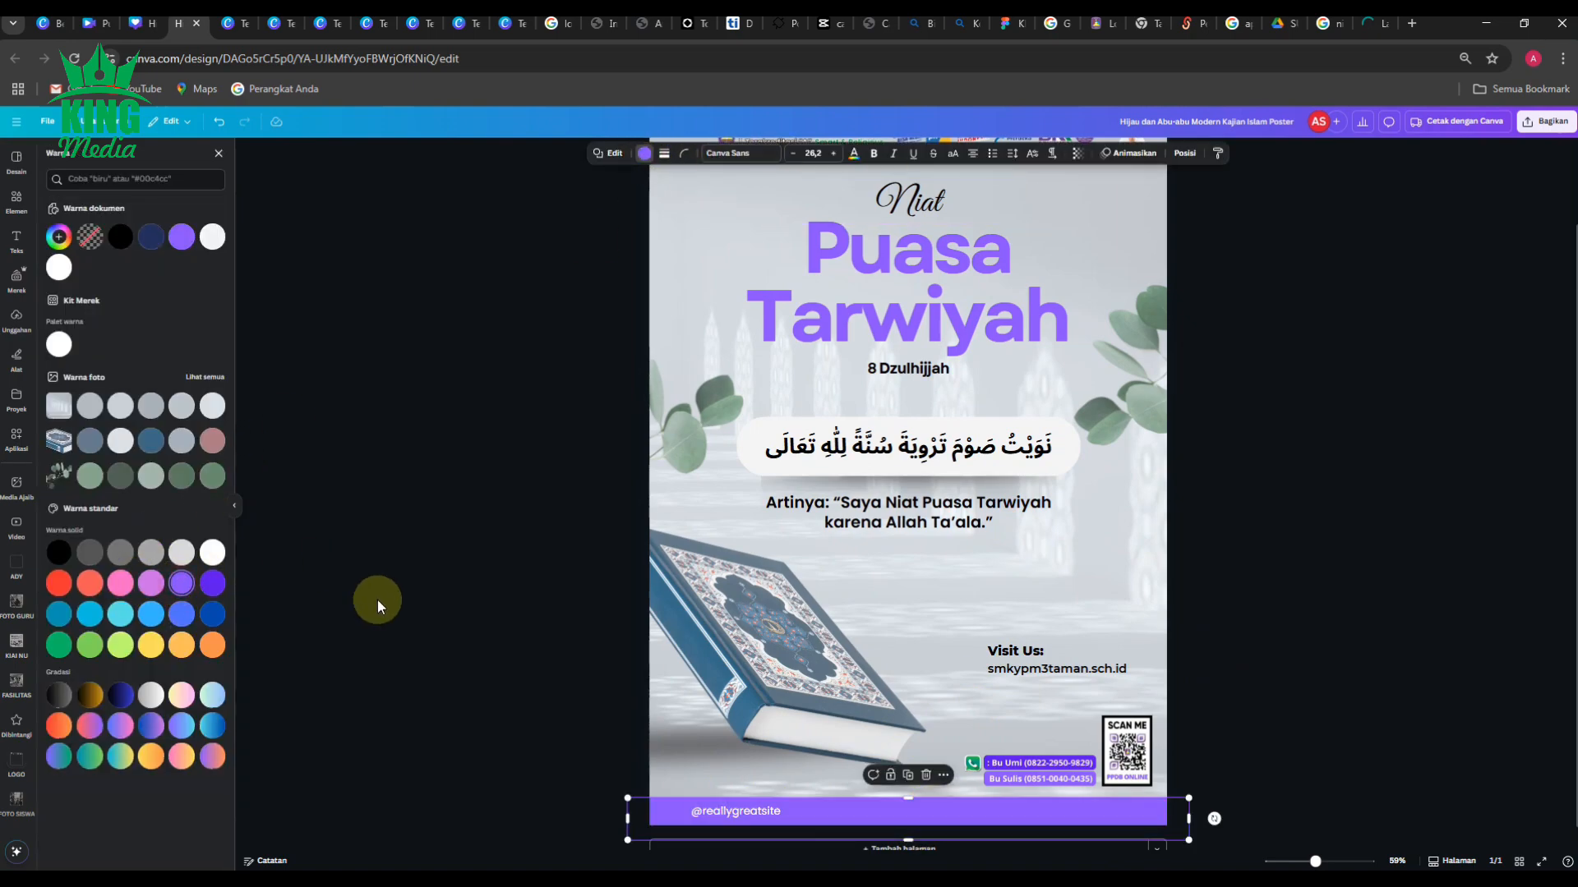
click(436, 711)
click(662, 816)
click(713, 811)
key(Delete)
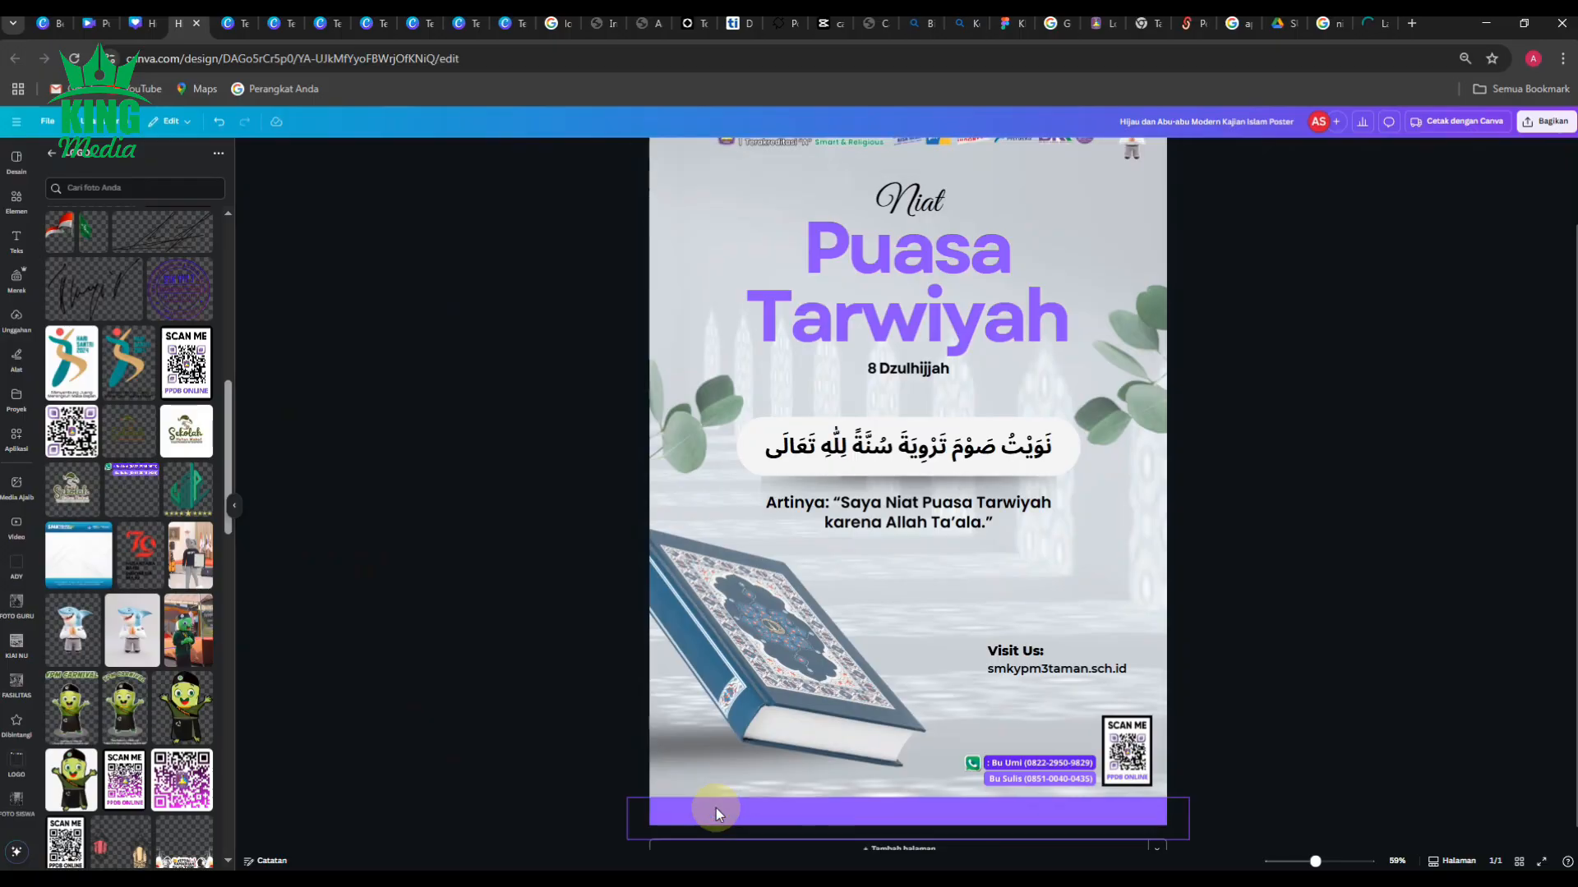
Step: Try the poster without the purple footer bar by deleting it, and undo the deletion
click(787, 816)
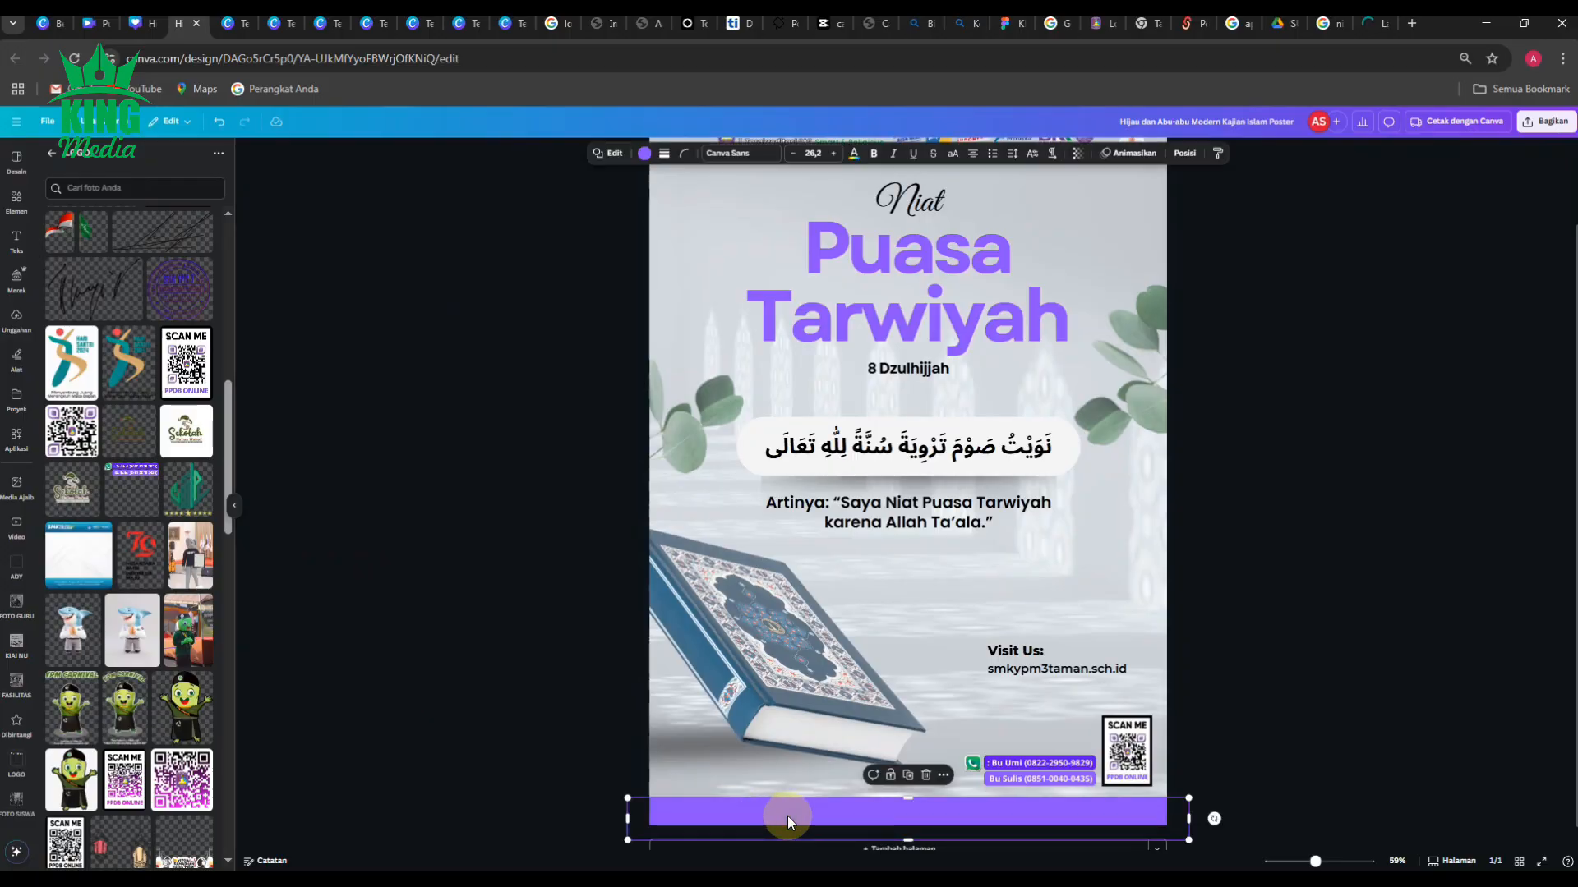
key(Delete)
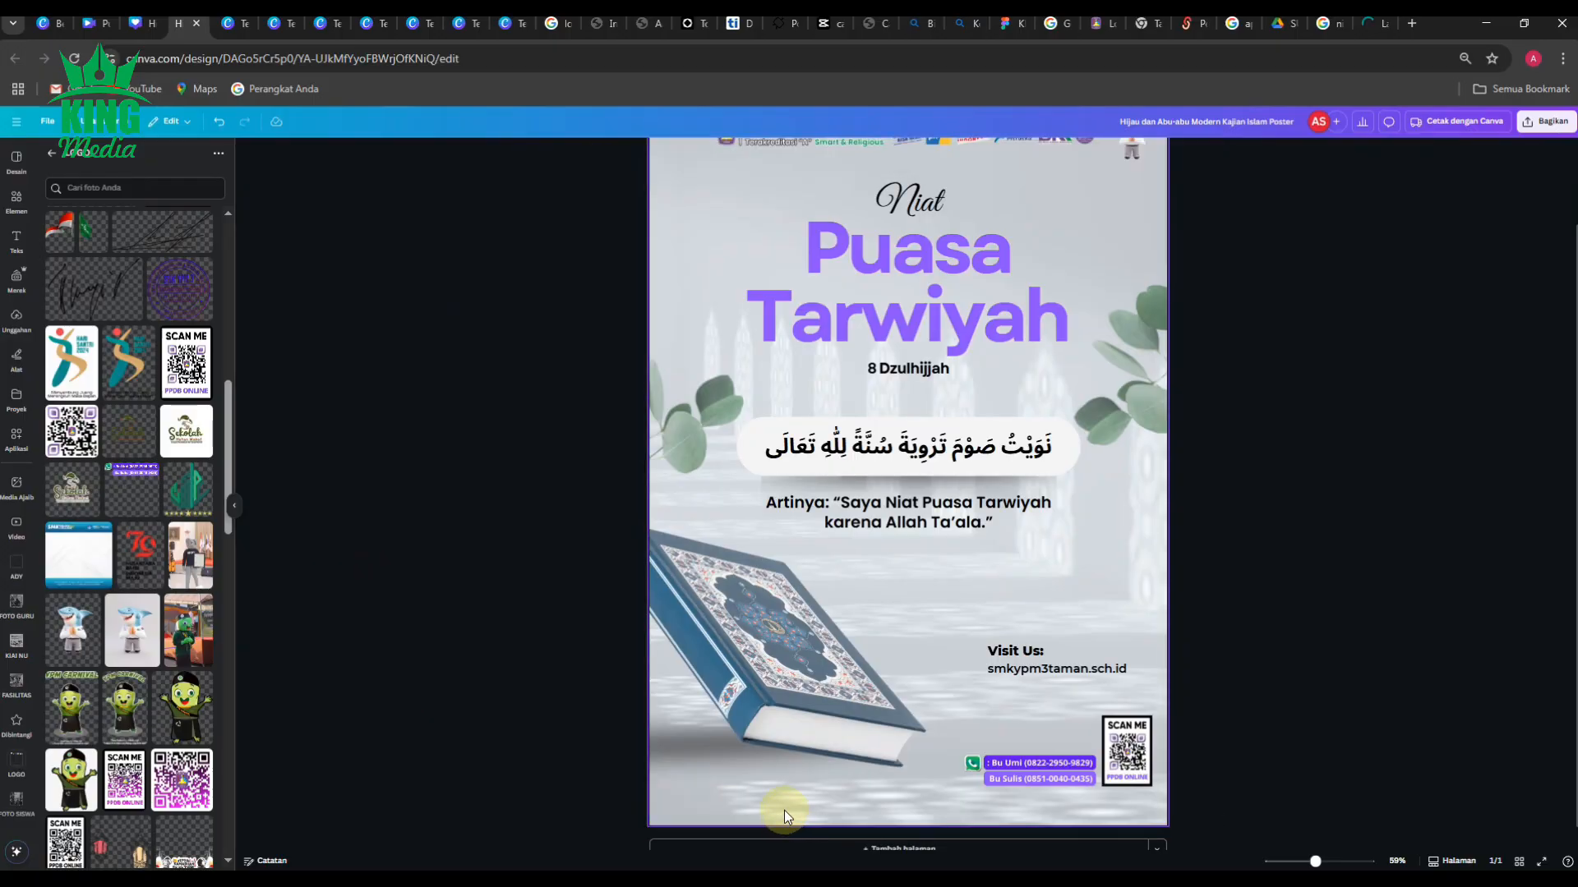
scroll(784, 810, down, 3)
scroll(752, 711, up, 1)
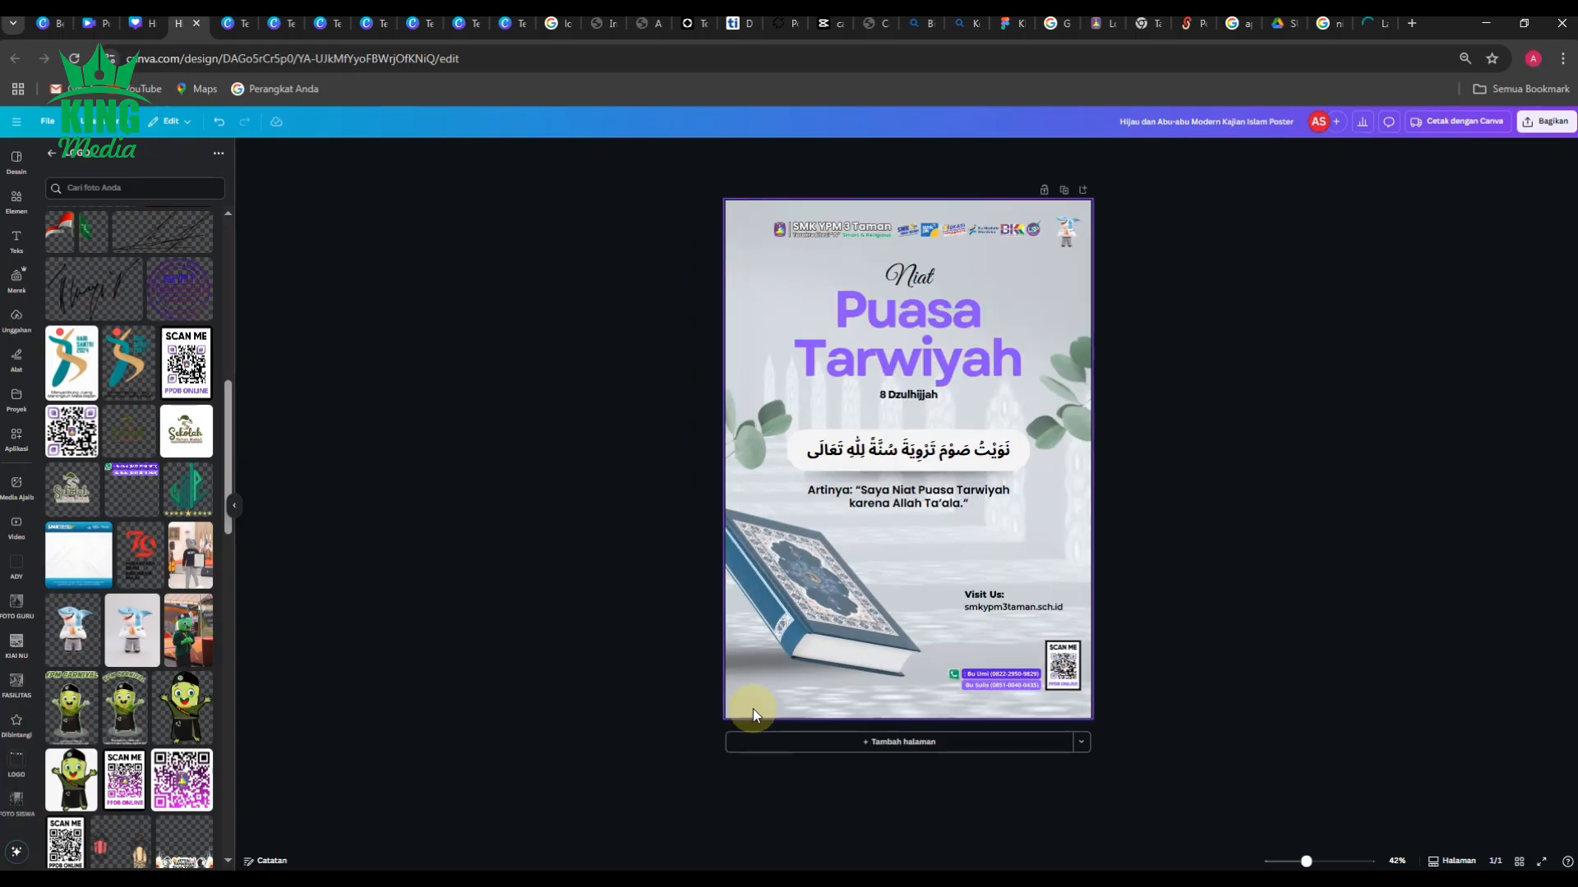
key(ctrl+z)
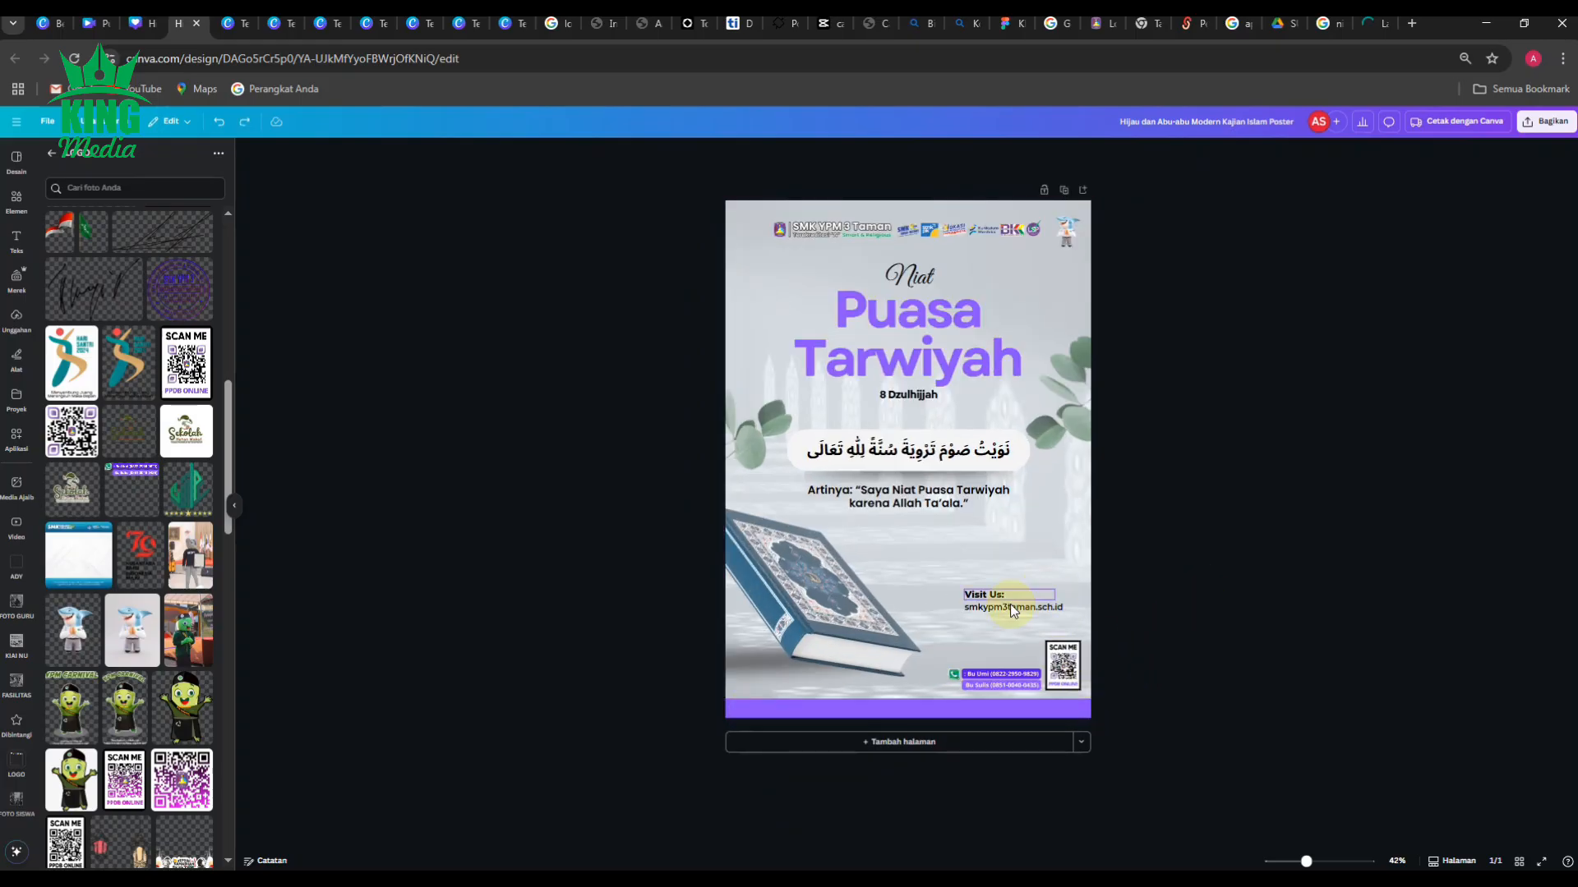
Step: Move the "Visit Us:" heading and the website address down together, directly above the WhatsApp contact banner beside the QR code
click(923, 699)
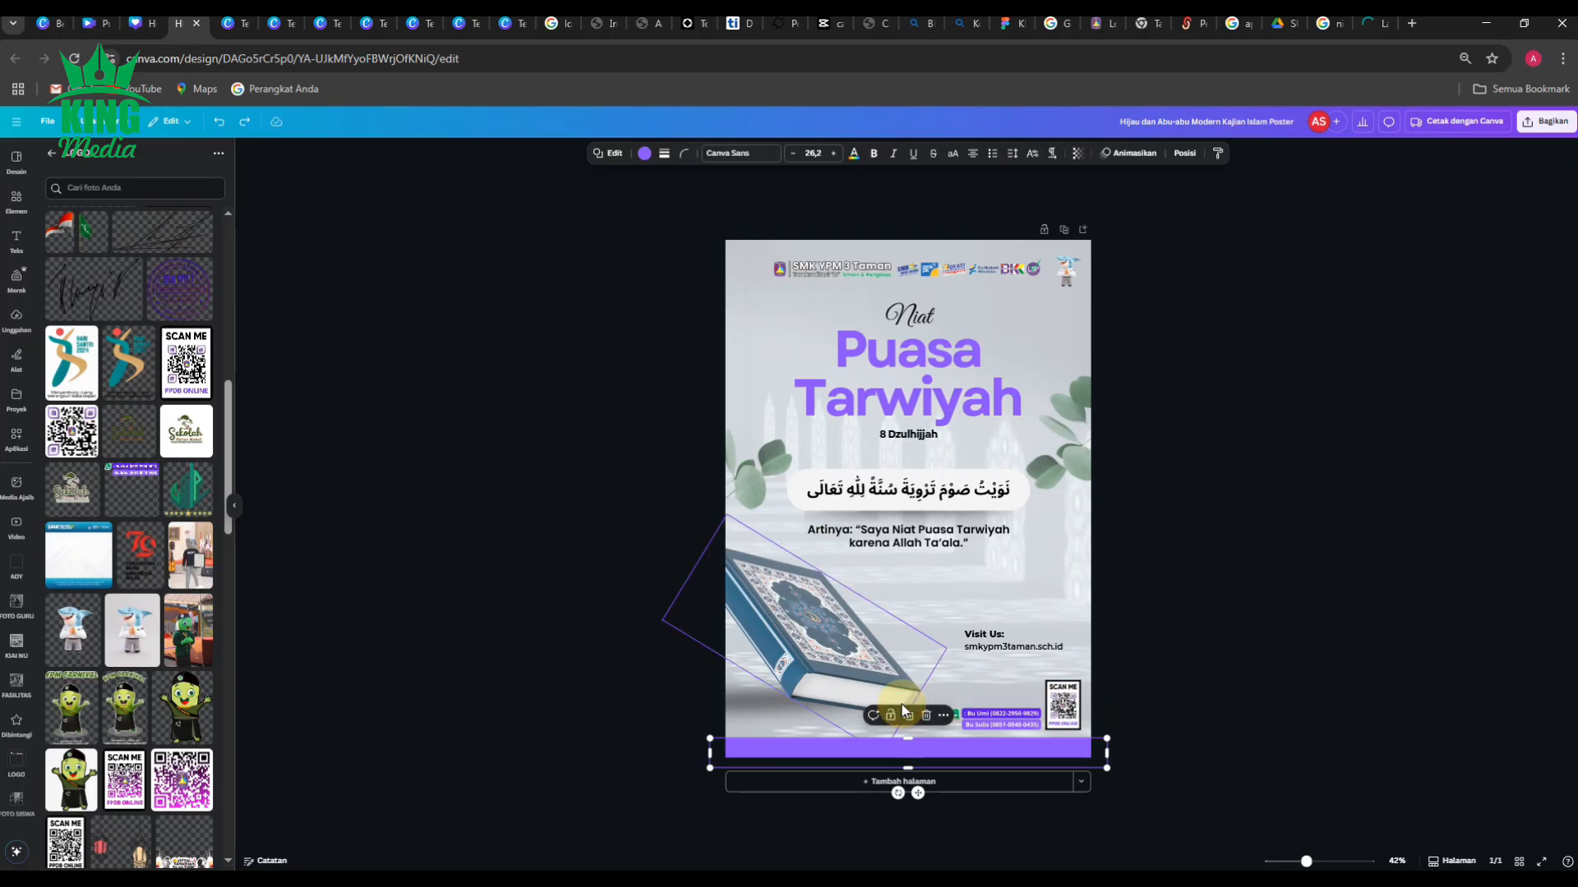
key(Delete)
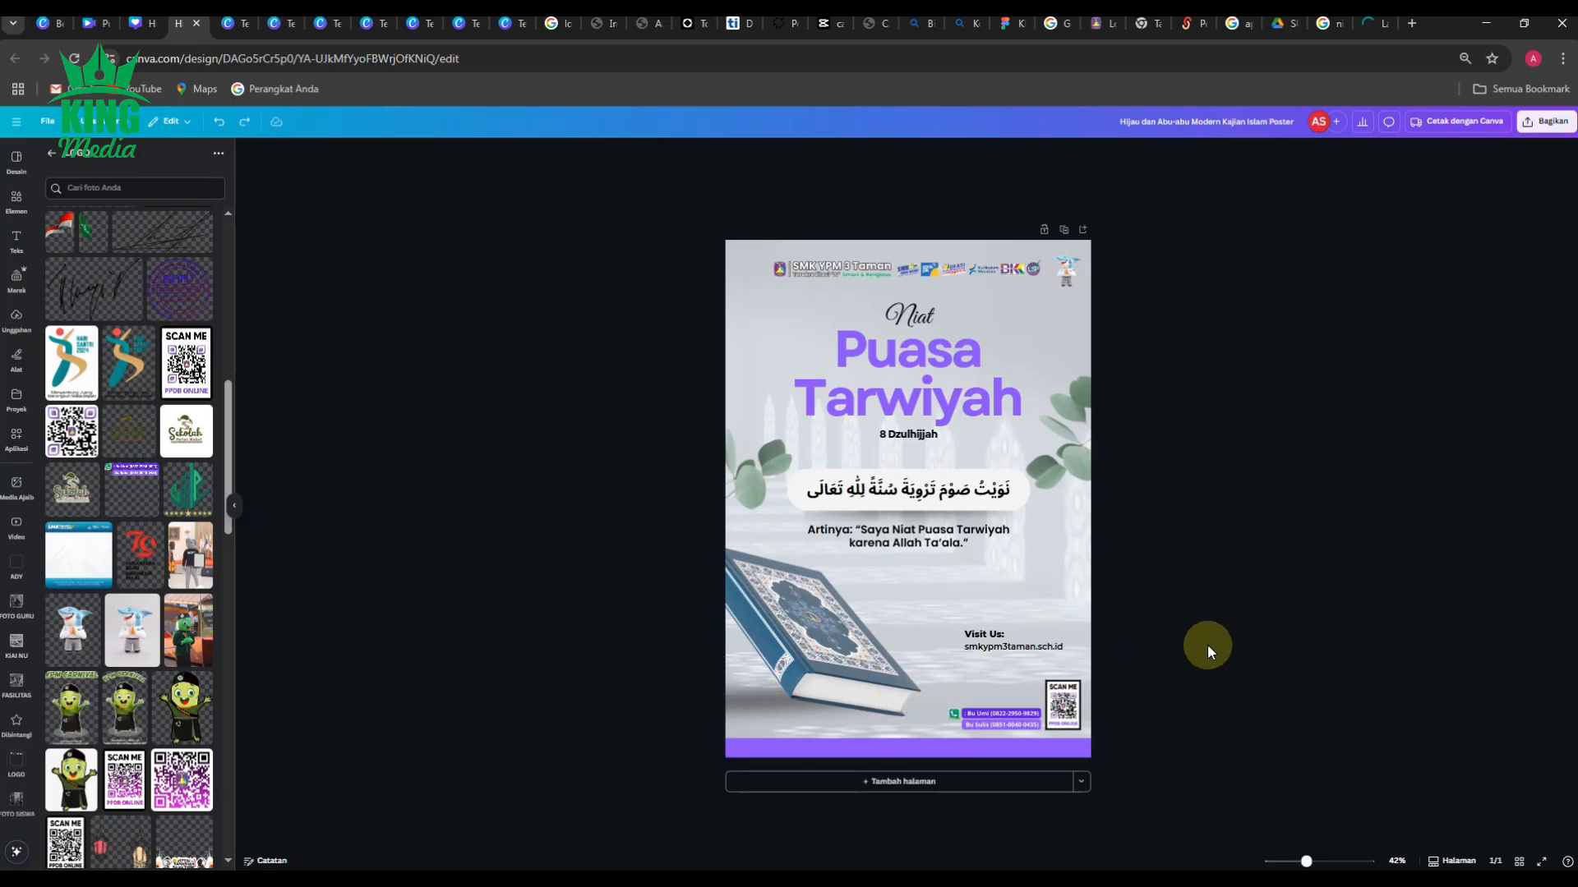
scroll(1208, 657, up, 5)
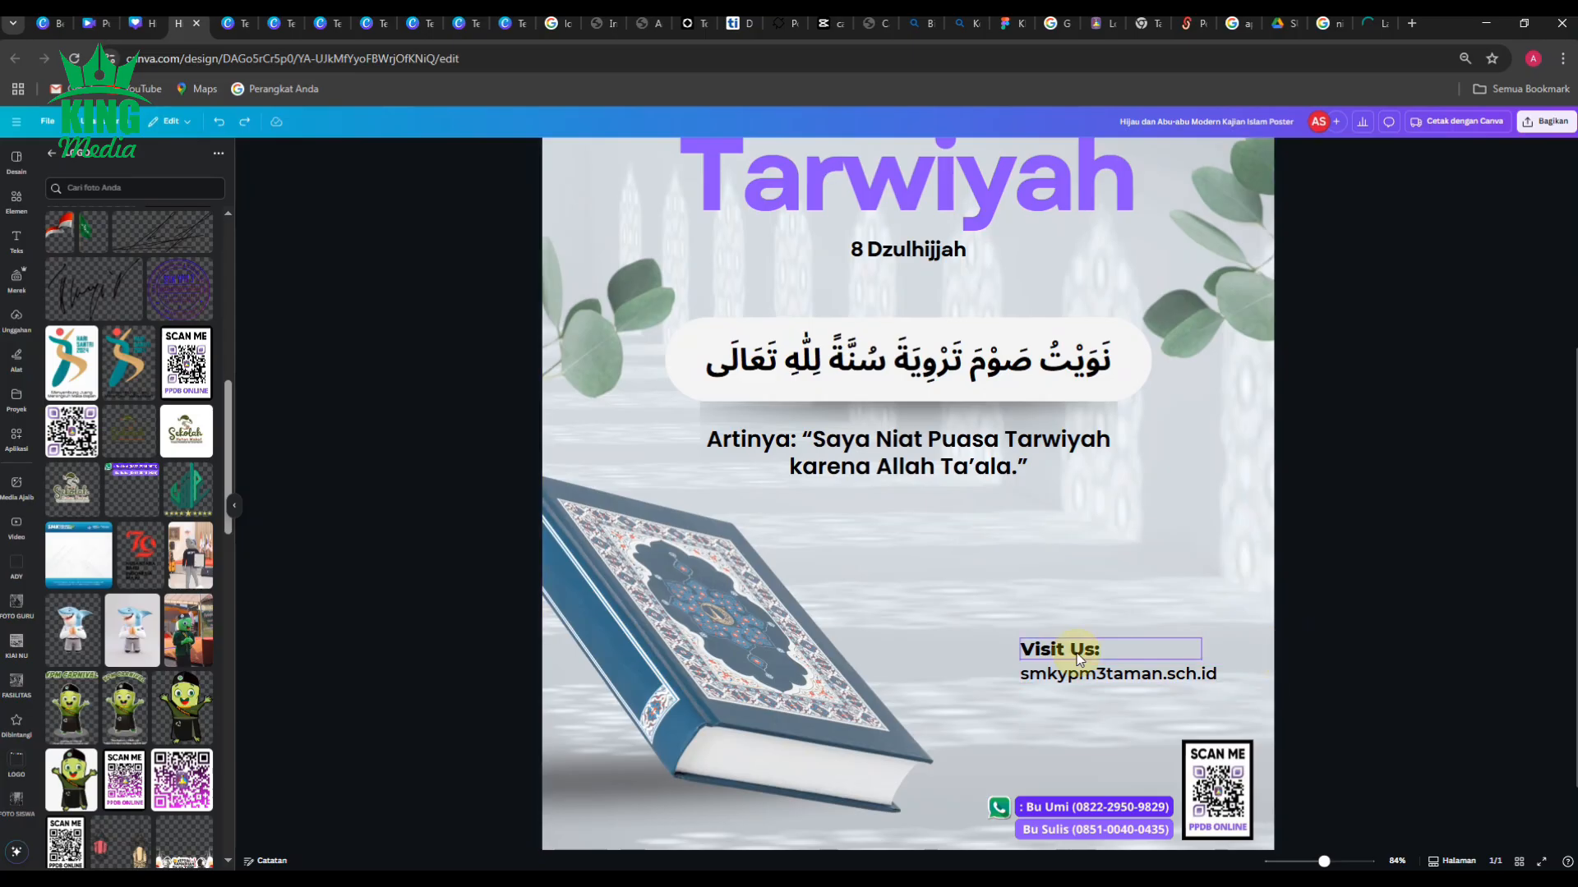
click(1111, 653)
shift+click(1127, 674)
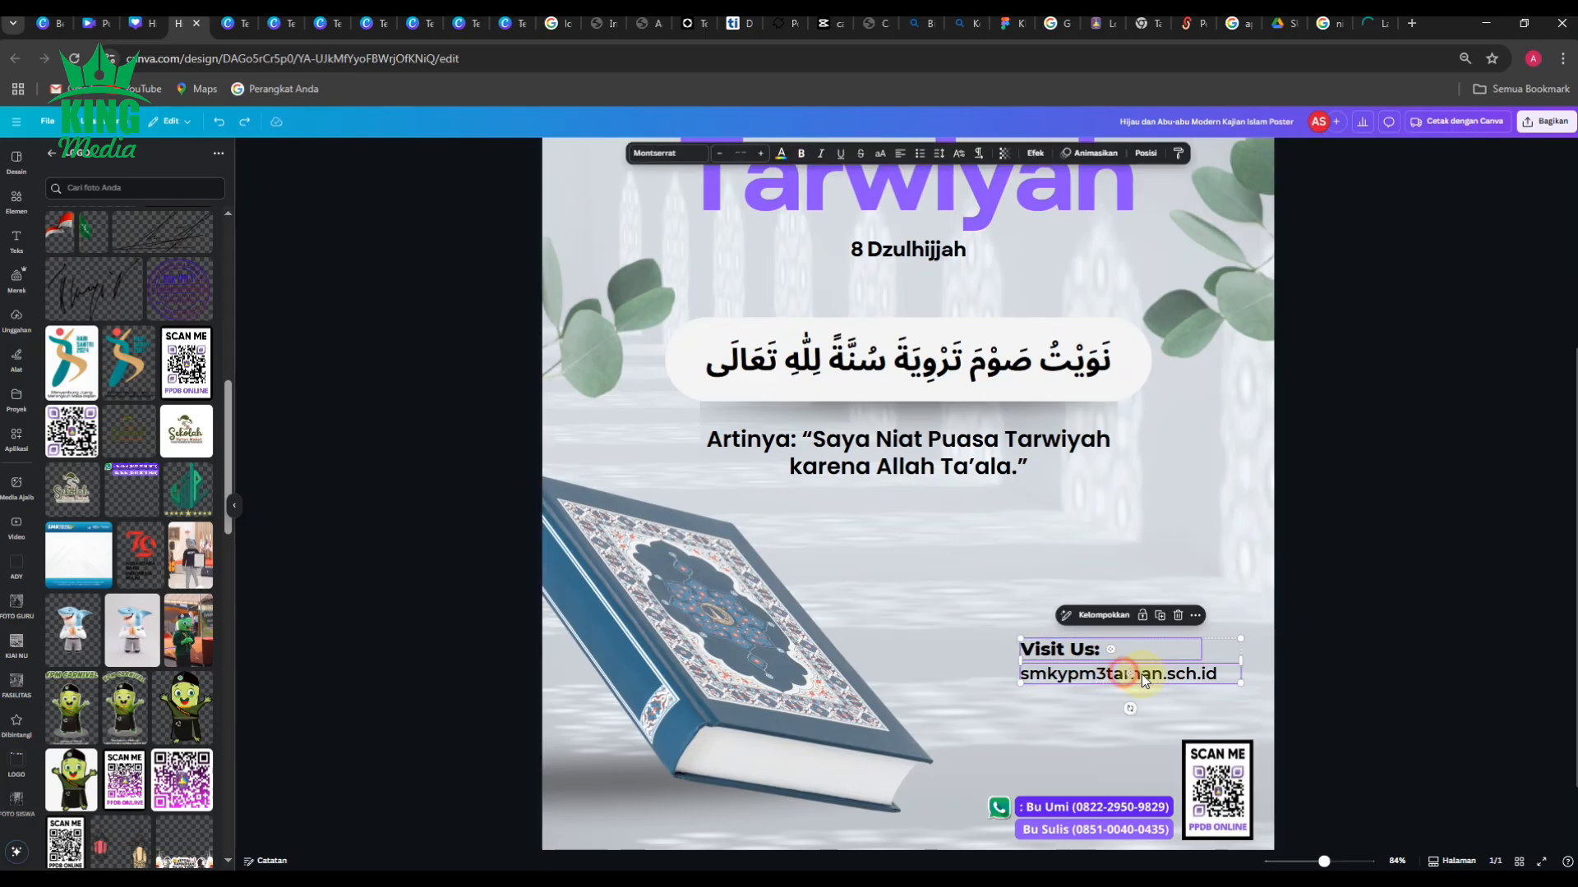
drag(1133, 697, 1105, 776)
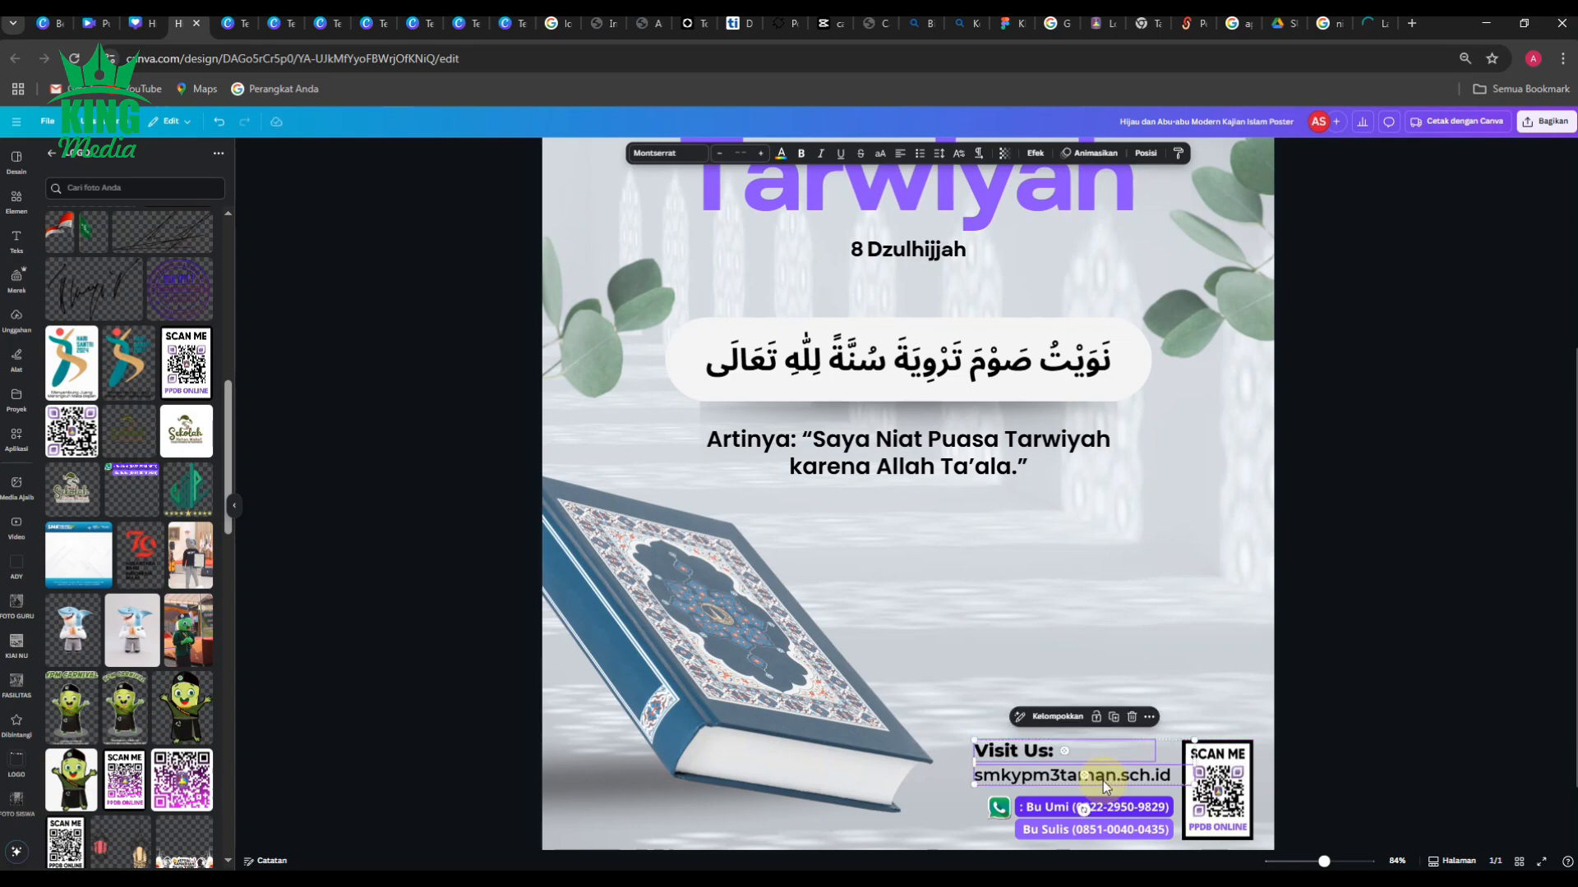
Step: Align the WhatsApp contact banner with the start of the website address and enlarge it to match the address's width
drag(1127, 827, 1116, 828)
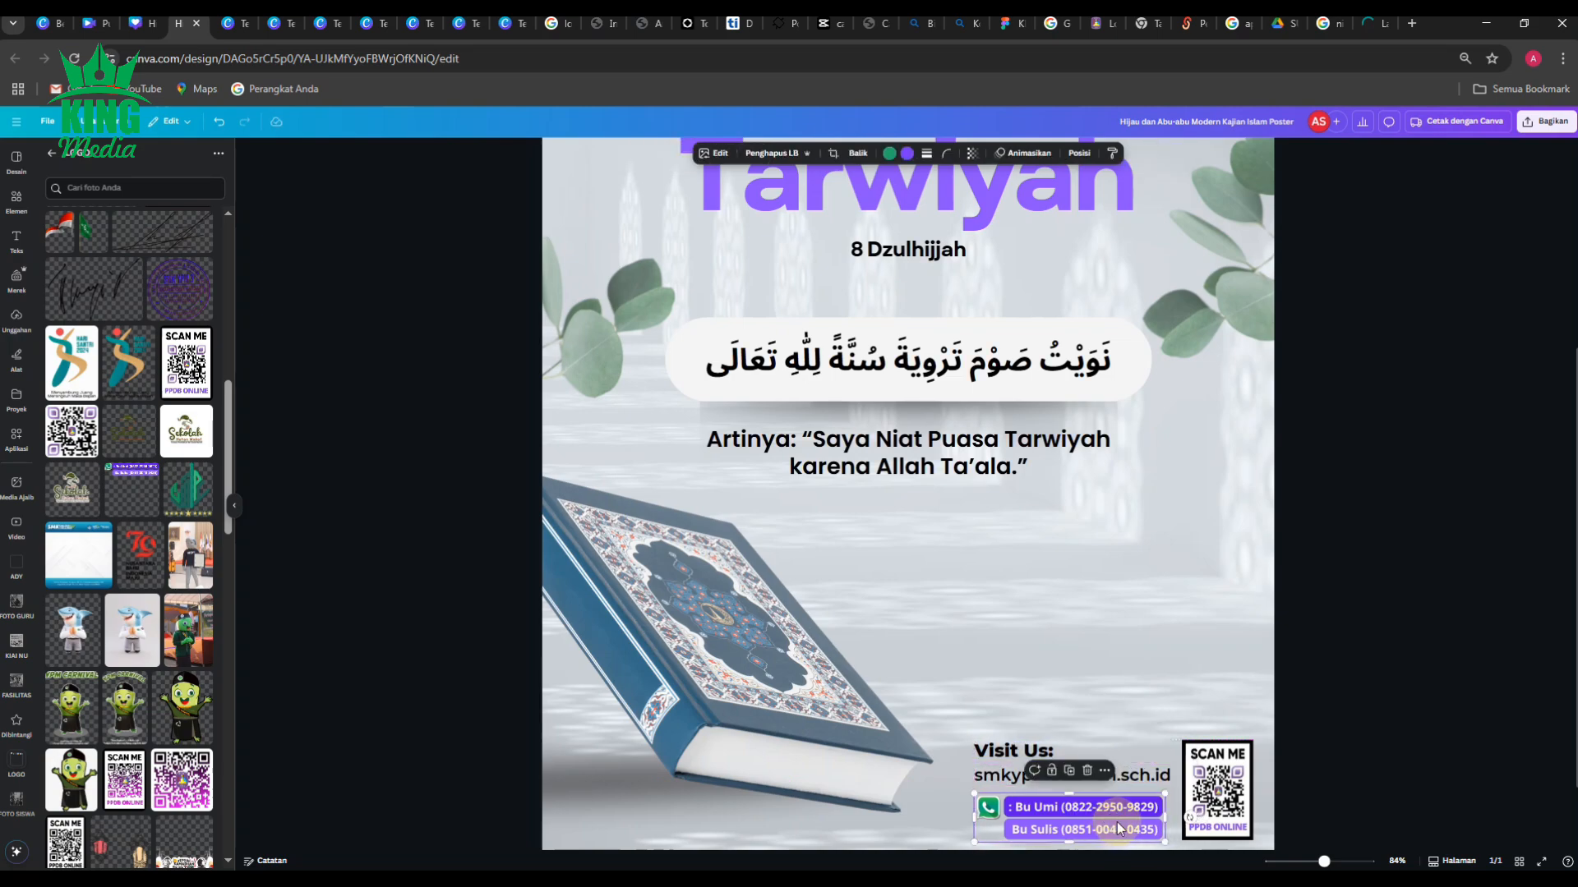
click(1295, 732)
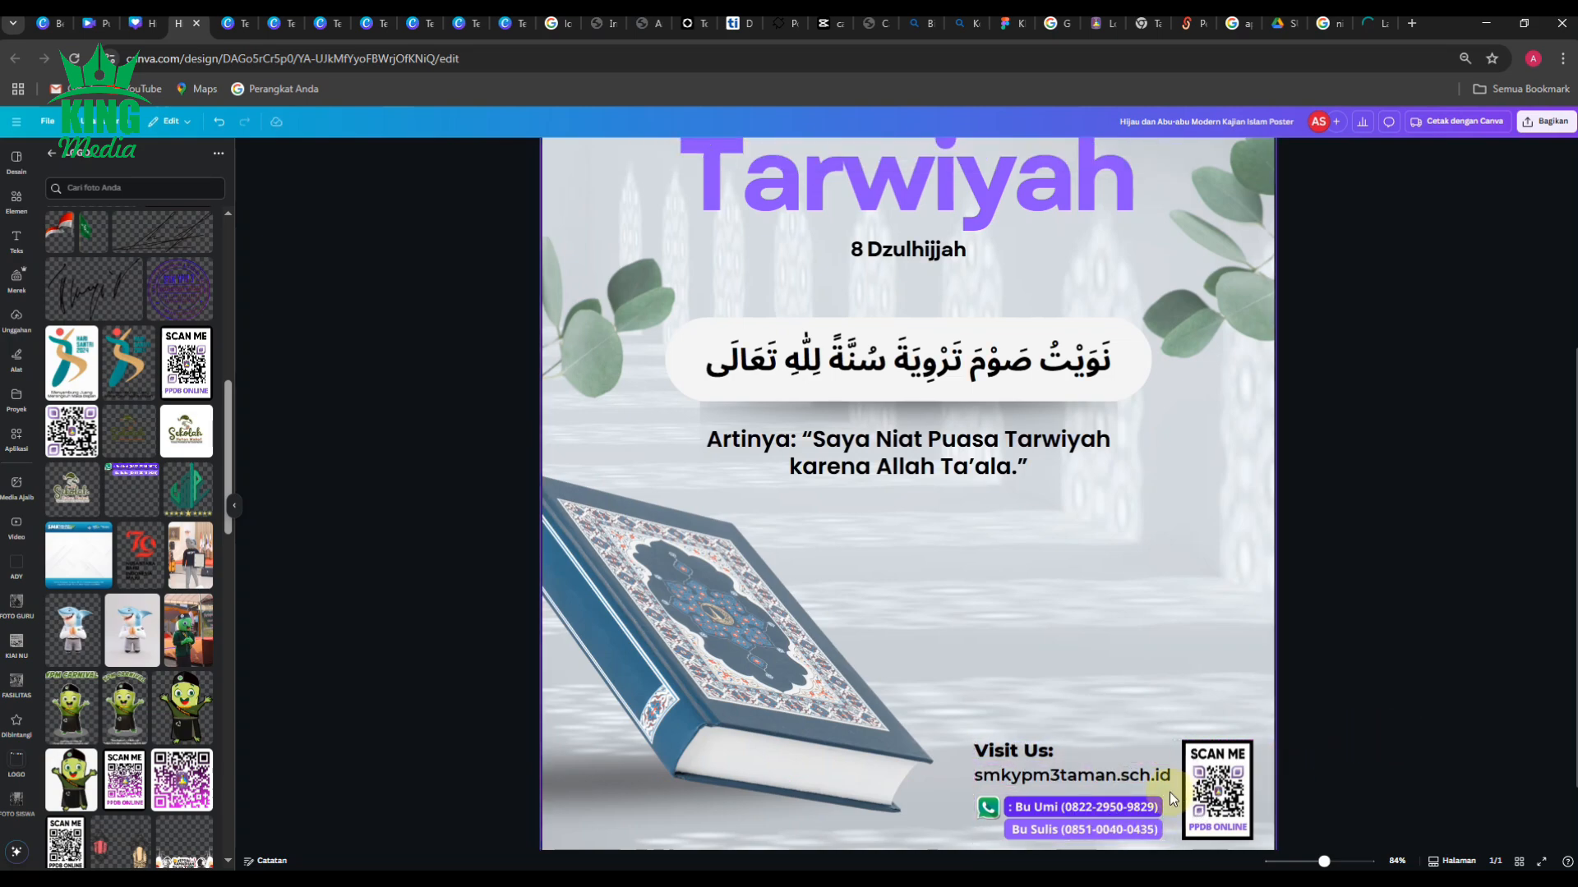
scroll(1134, 789, down, 1)
scroll(1158, 760, up, 5)
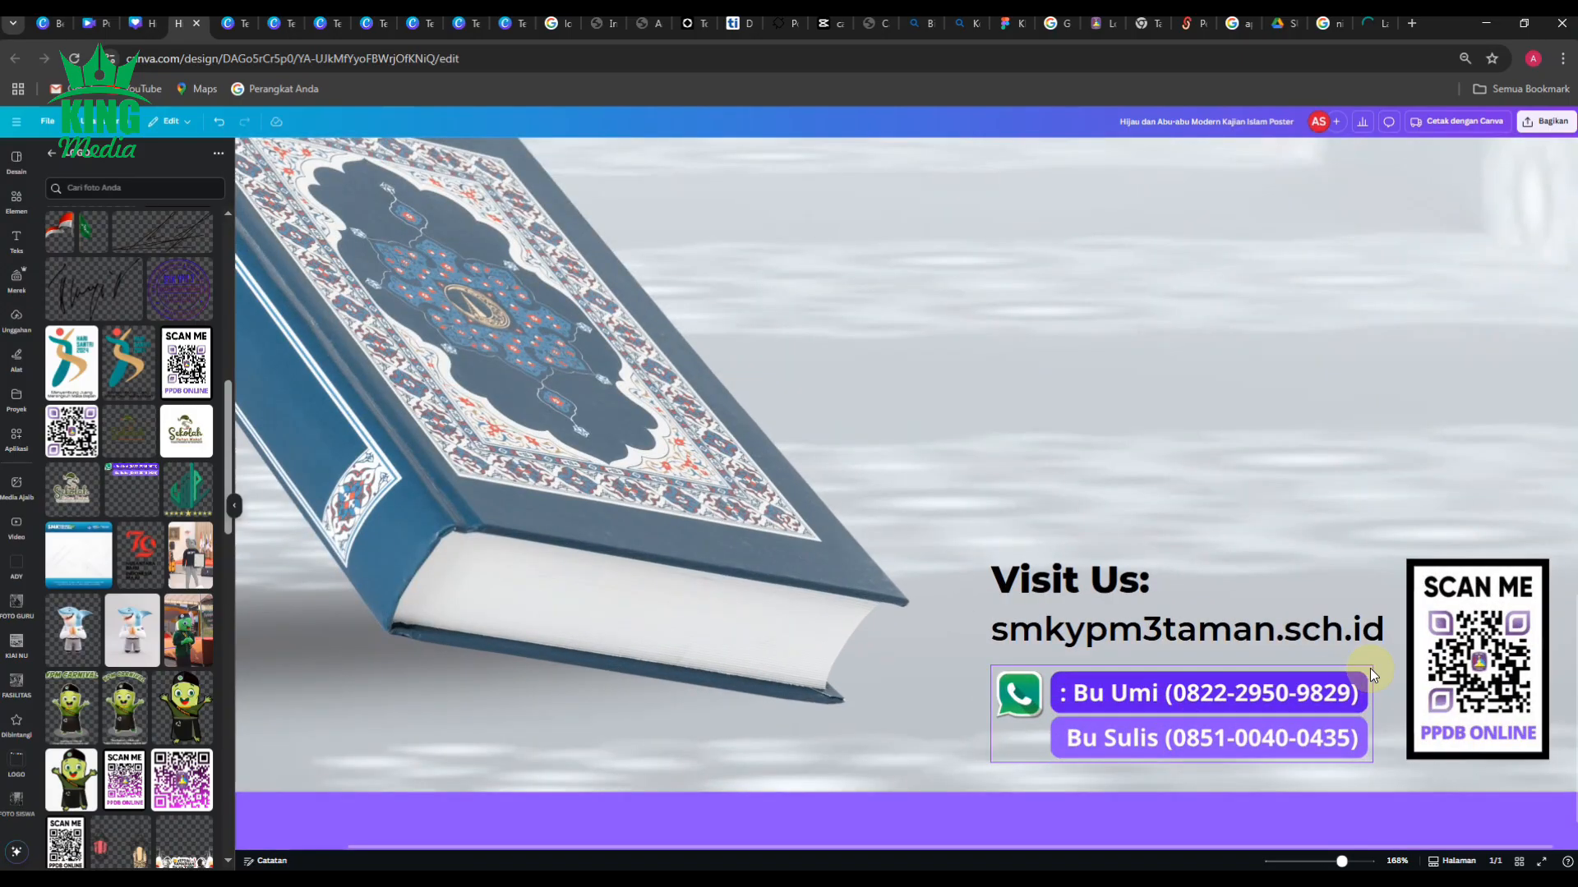
click(1371, 669)
drag(1374, 669, 1387, 658)
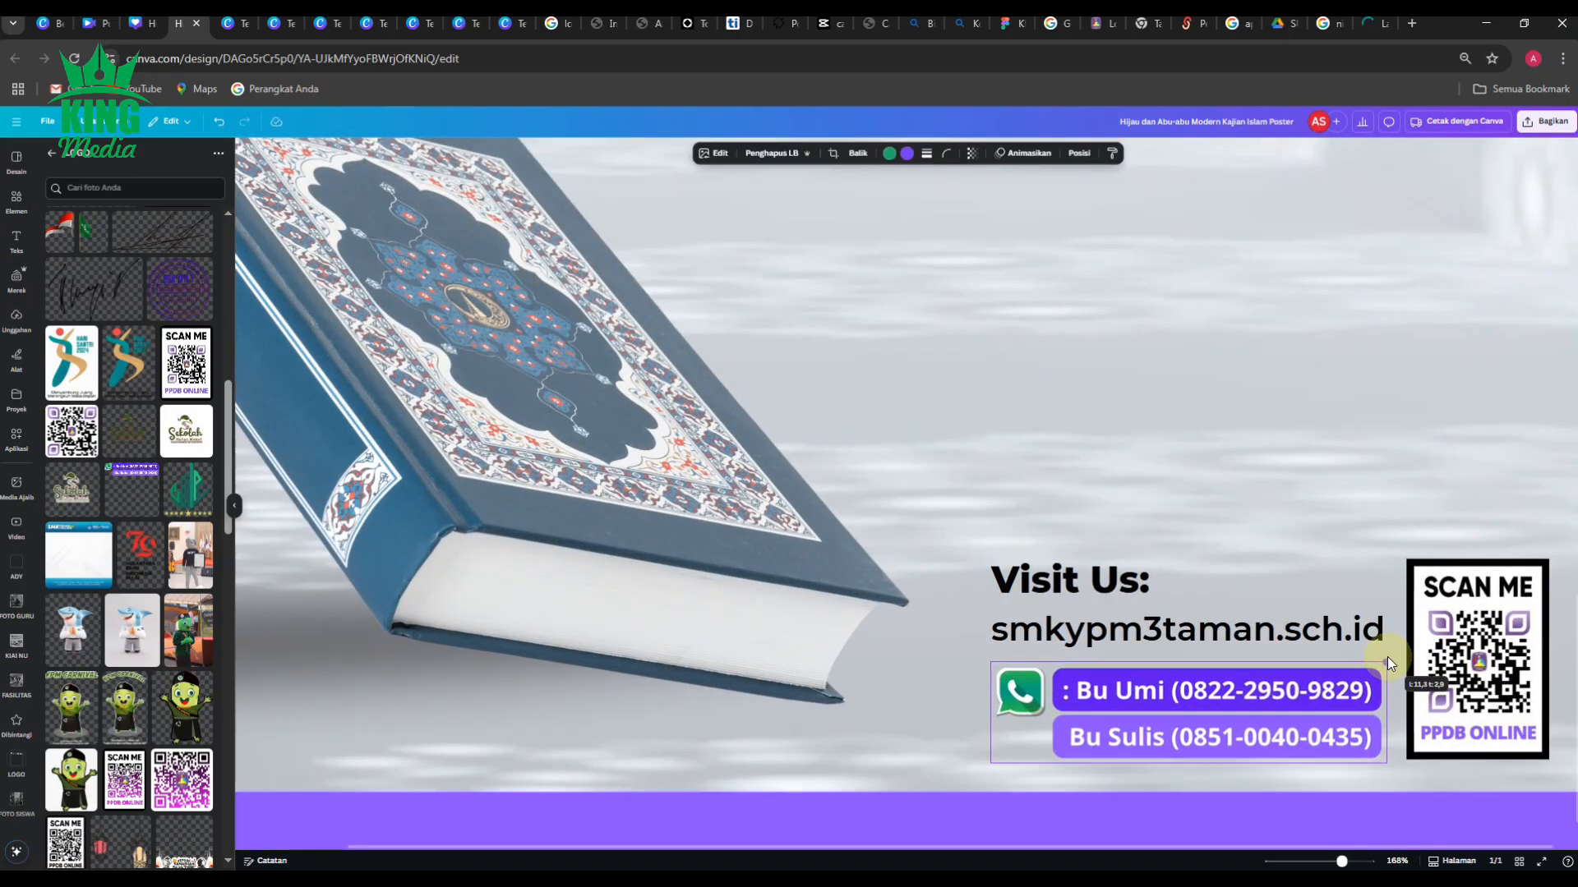
scroll(1343, 664, down, 5)
click(1337, 666)
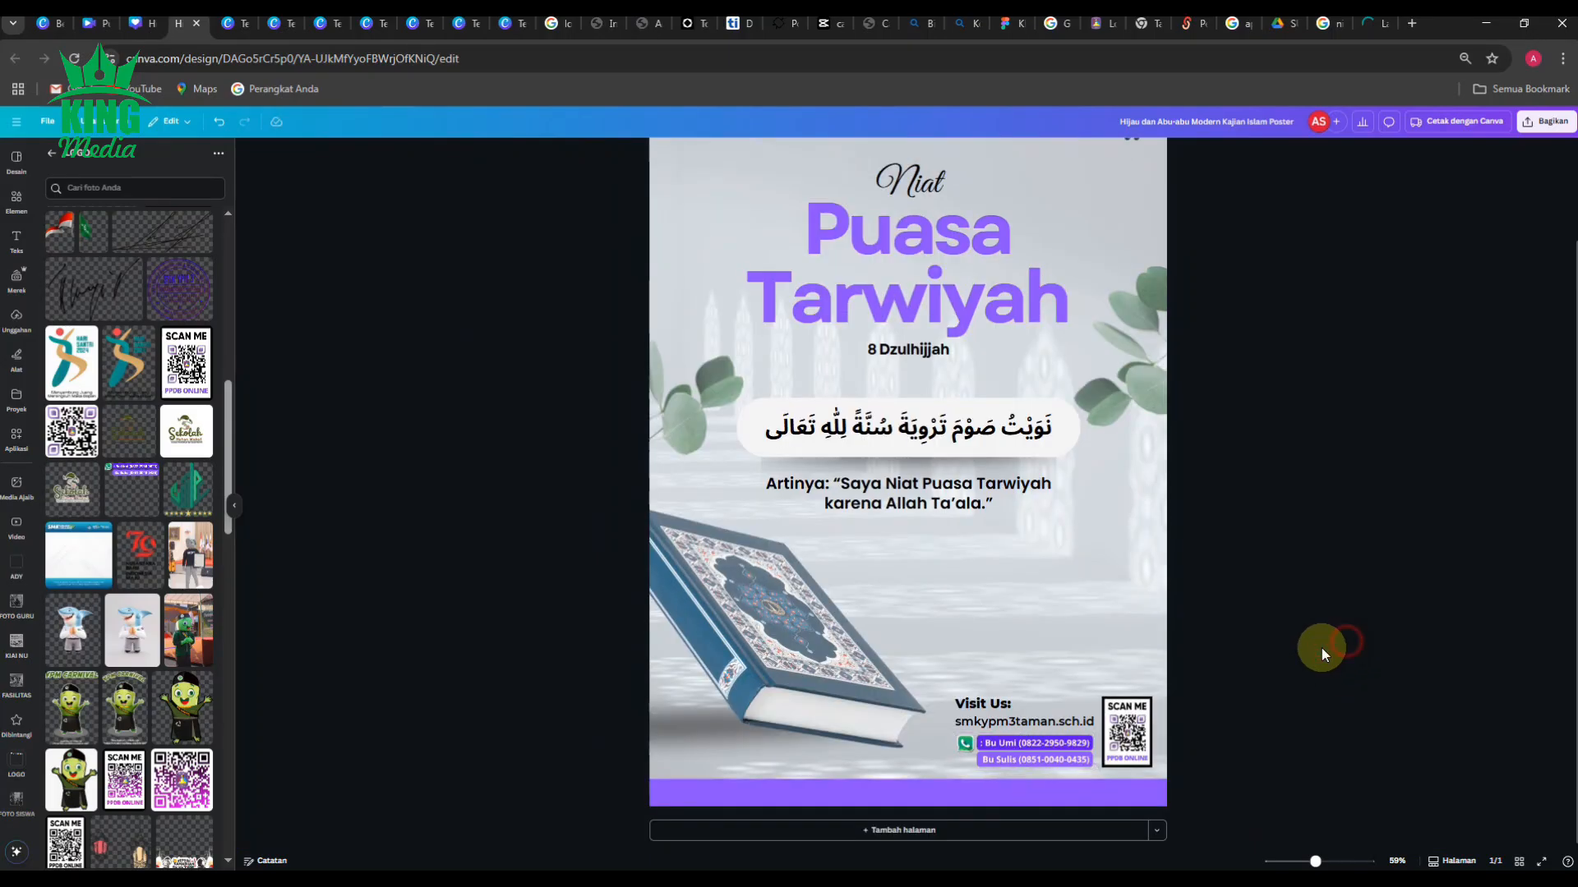
Step: Move the "Visit Us:" text, website address, WhatsApp banner and QR code up together, slightly away from the purple footer bar
scroll(1178, 668, down, 2)
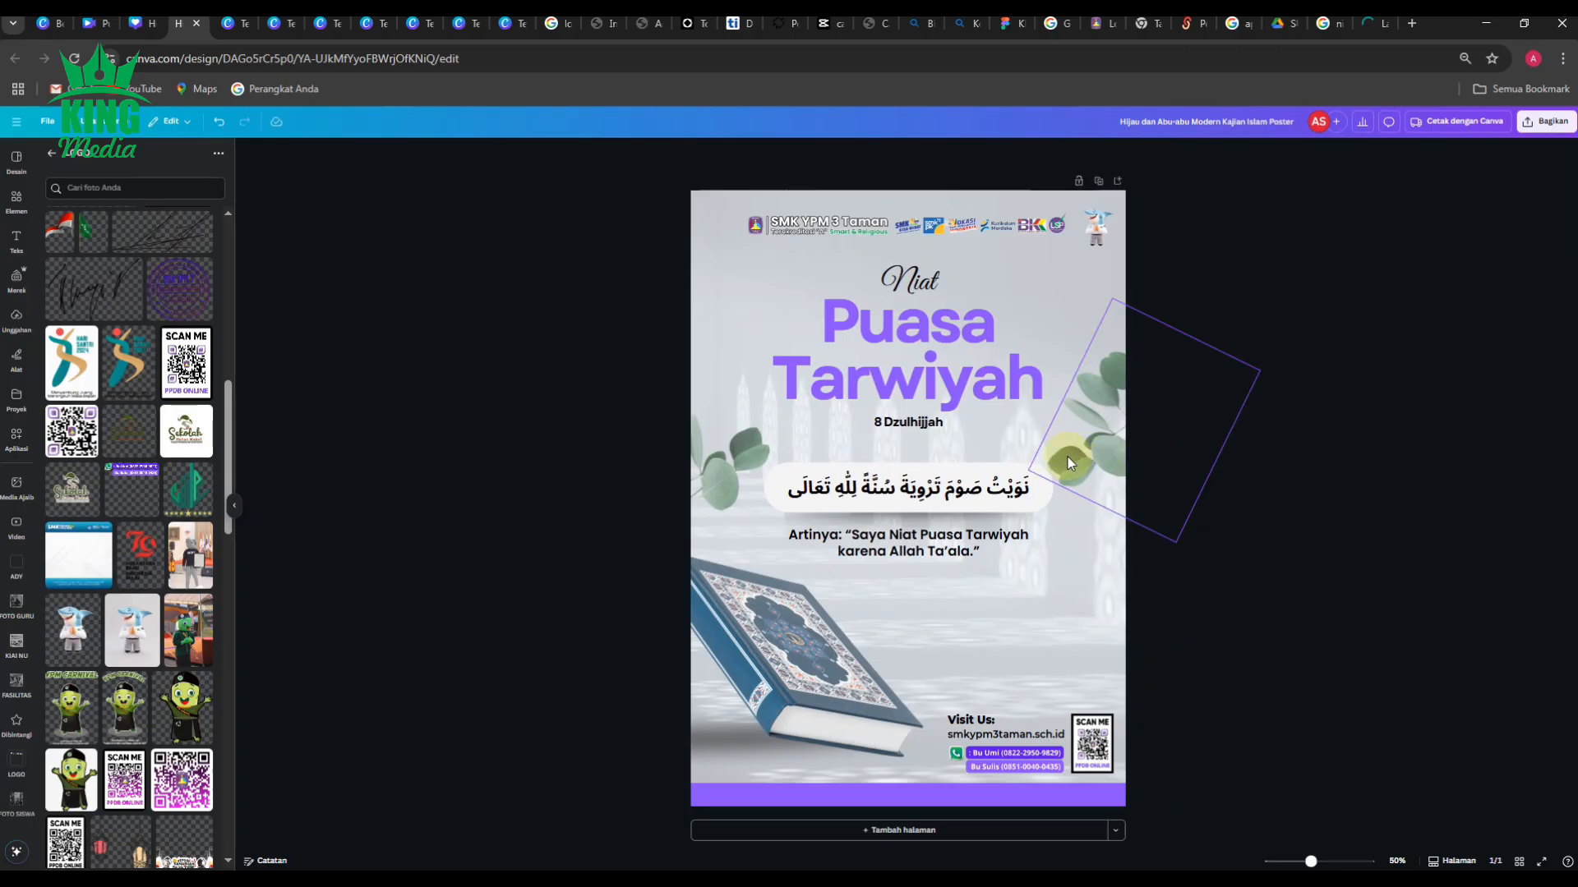
click(1316, 623)
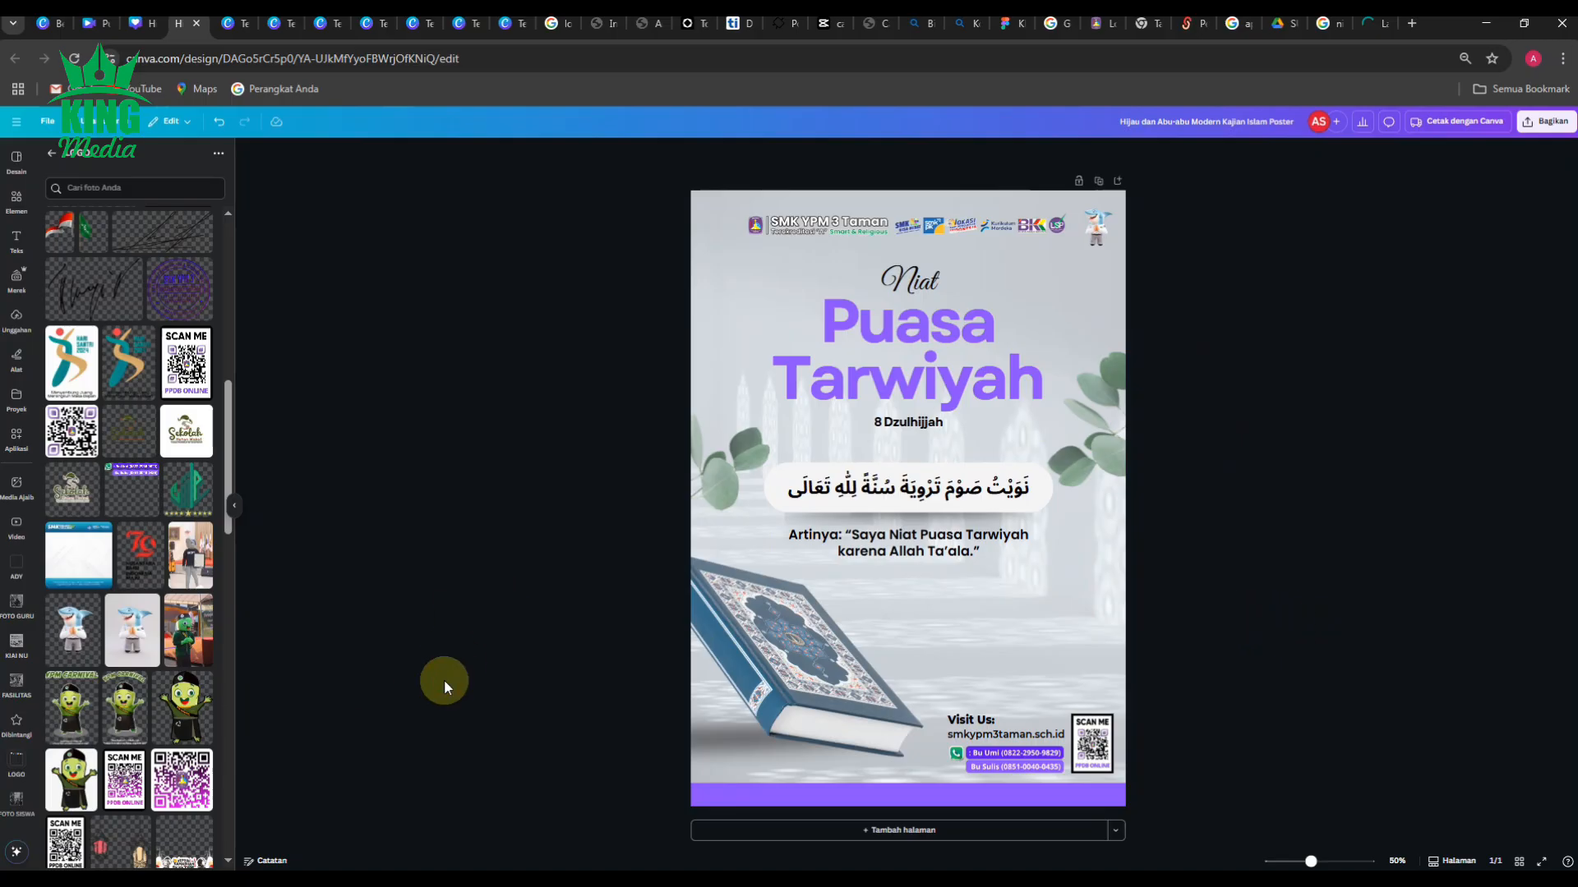
click(1087, 742)
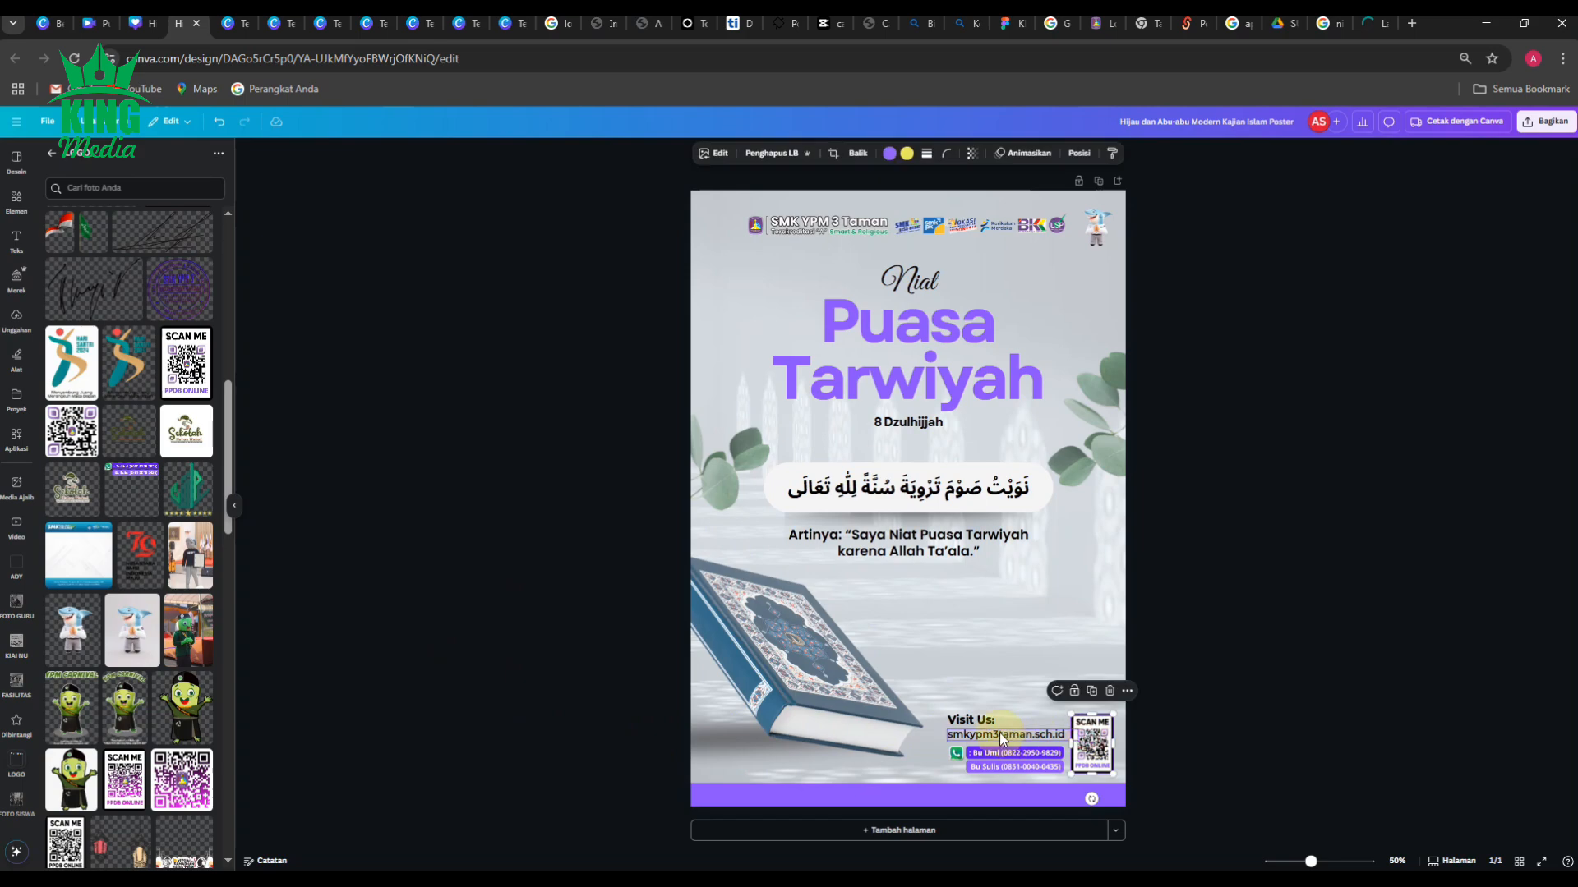
click(1239, 731)
drag(1232, 732, 1022, 749)
click(1042, 769)
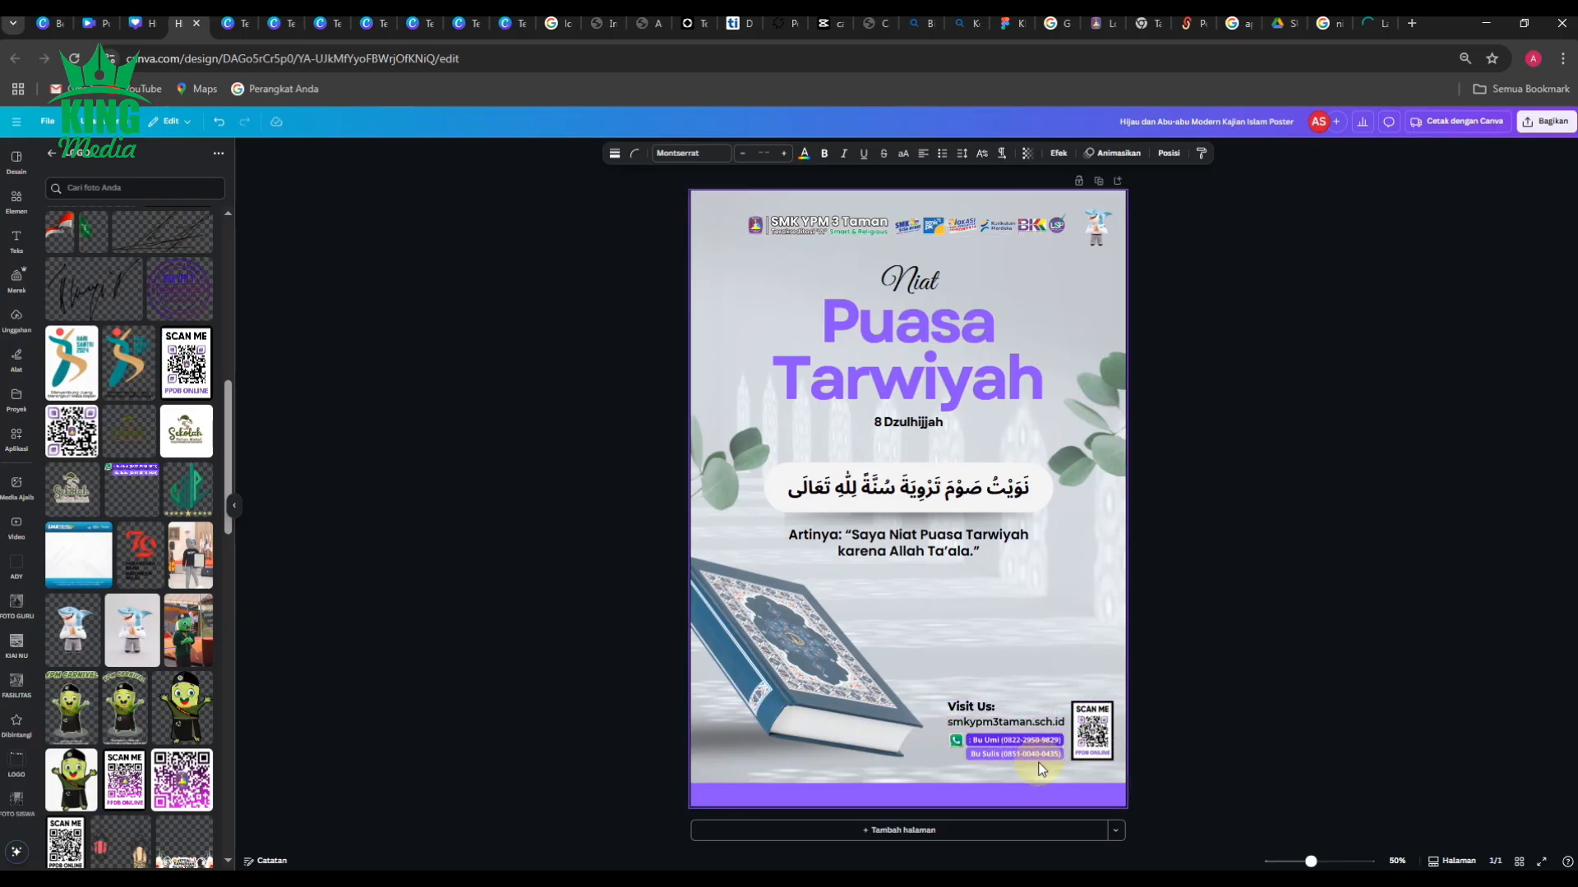
click(1220, 729)
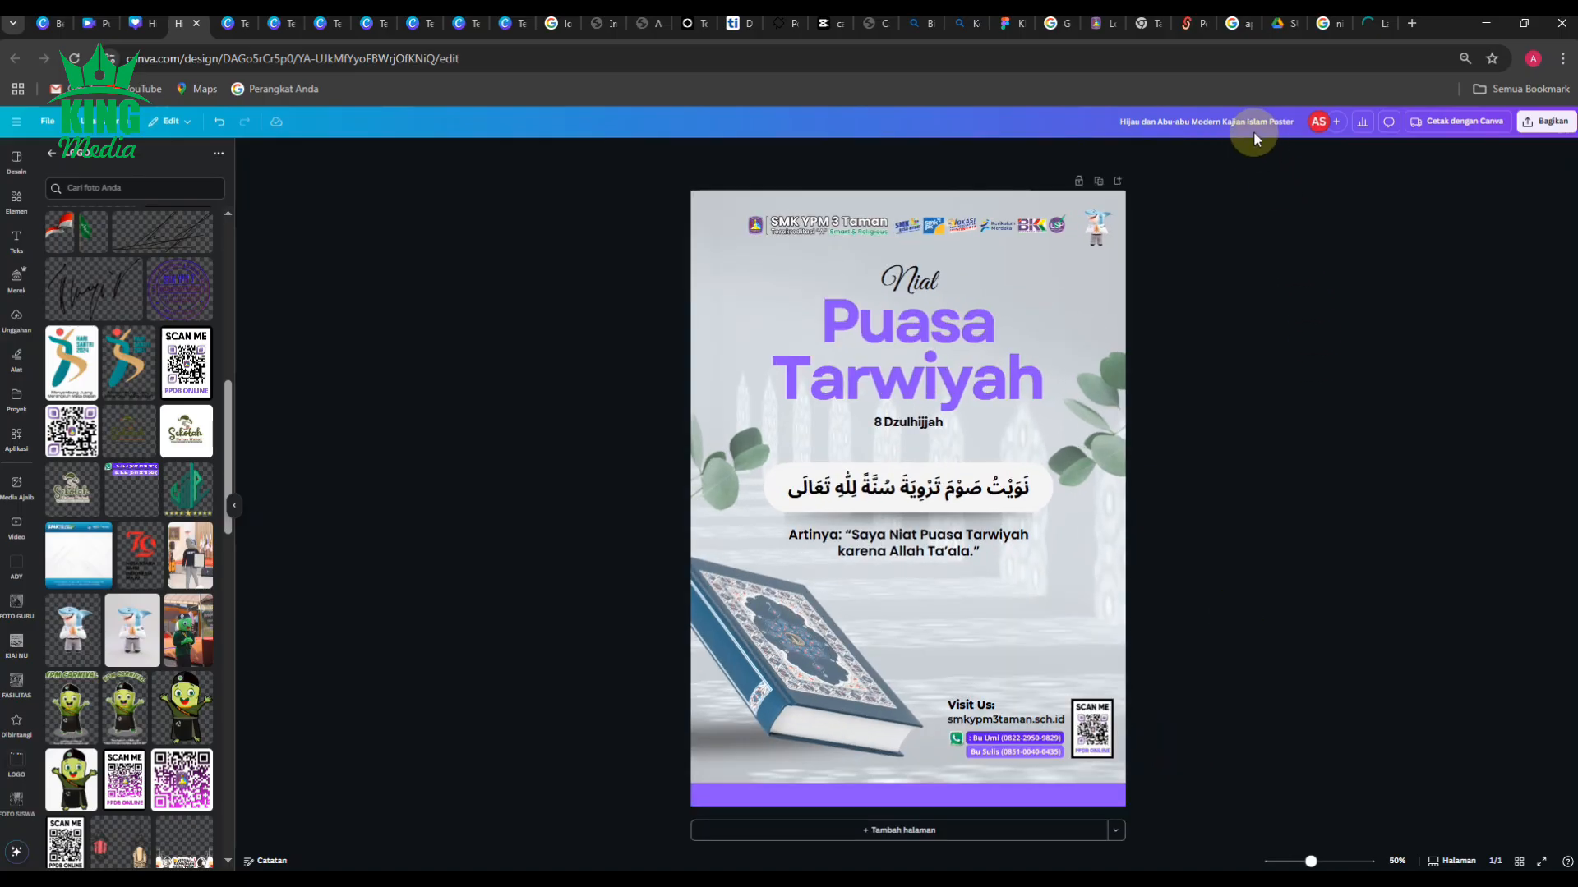
Step: Rename the design as "PUASA TARWIYAH"
click(1253, 127)
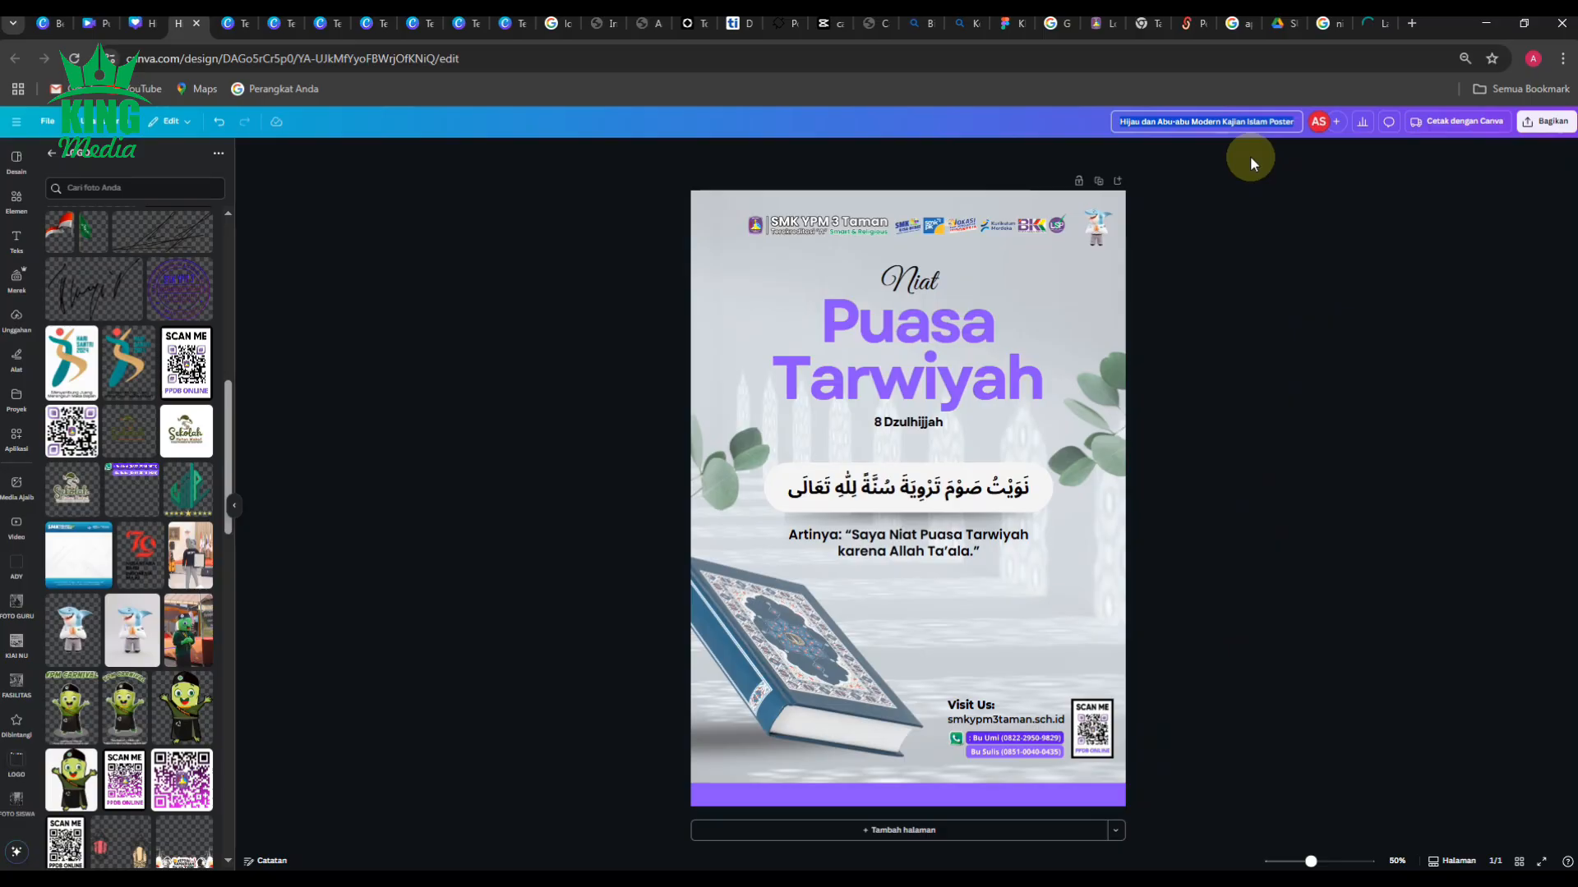
text(u)
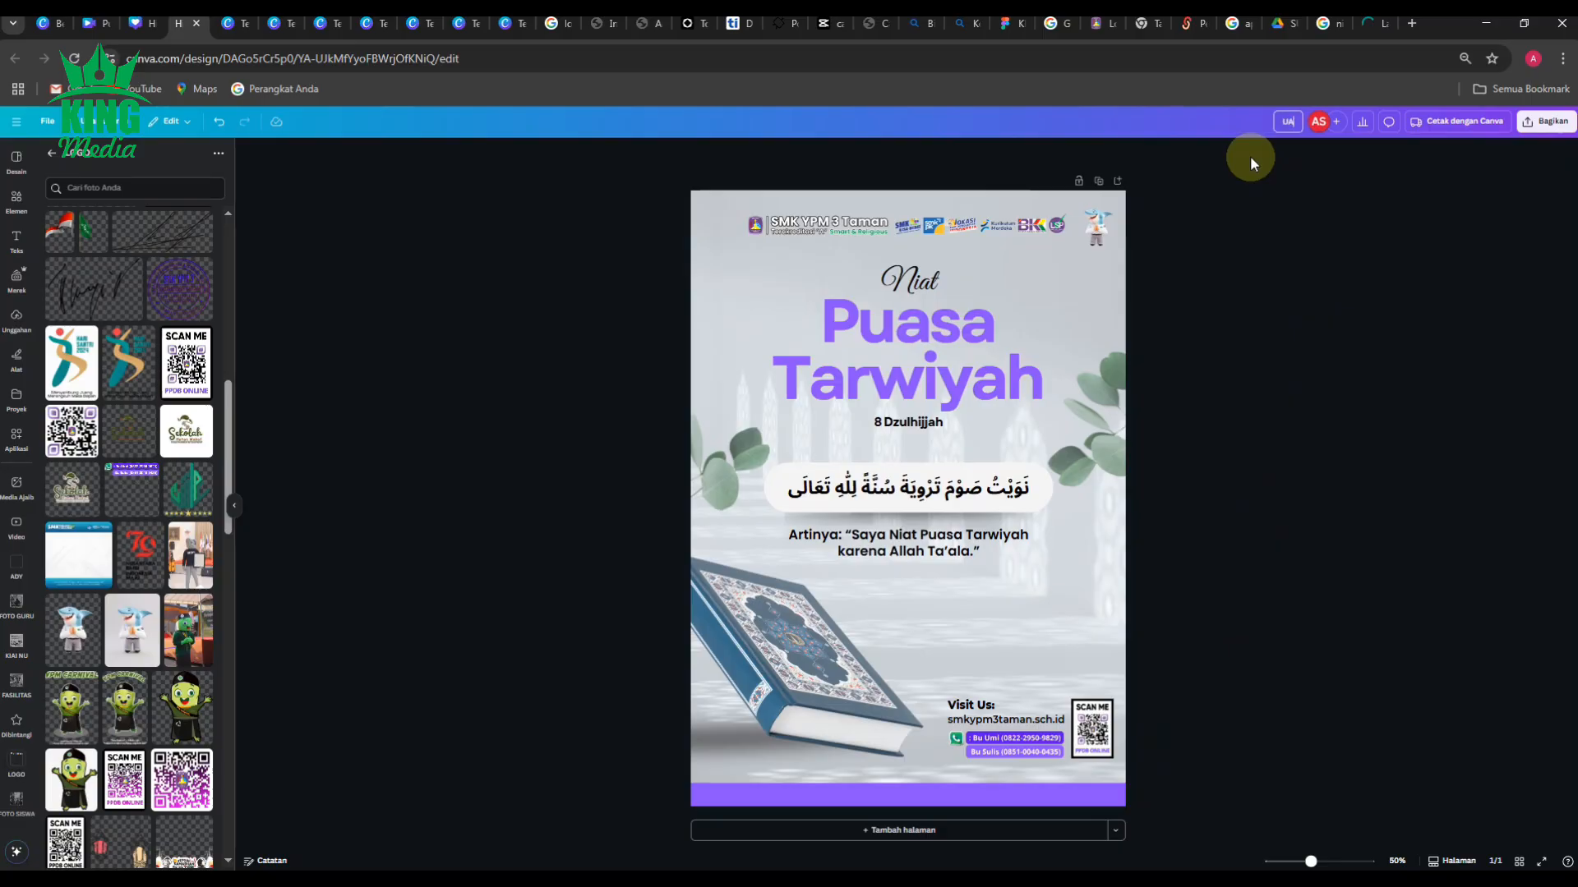
text(ASA)
click(605, 492)
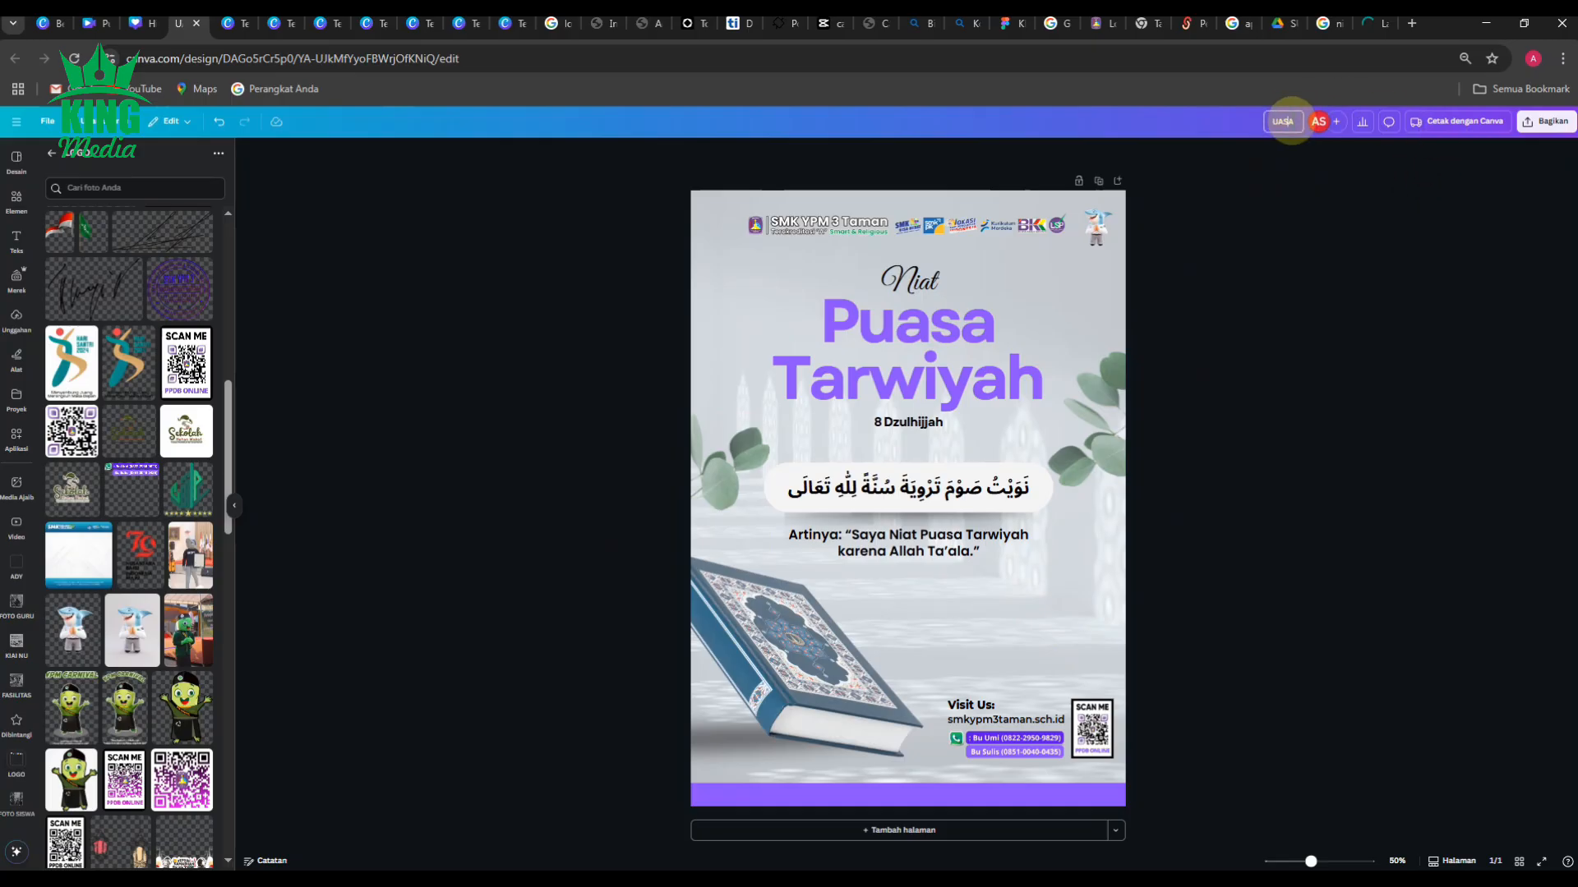
click(1291, 121)
text(PUASA TARWIYAH)
key(alt+Tab)
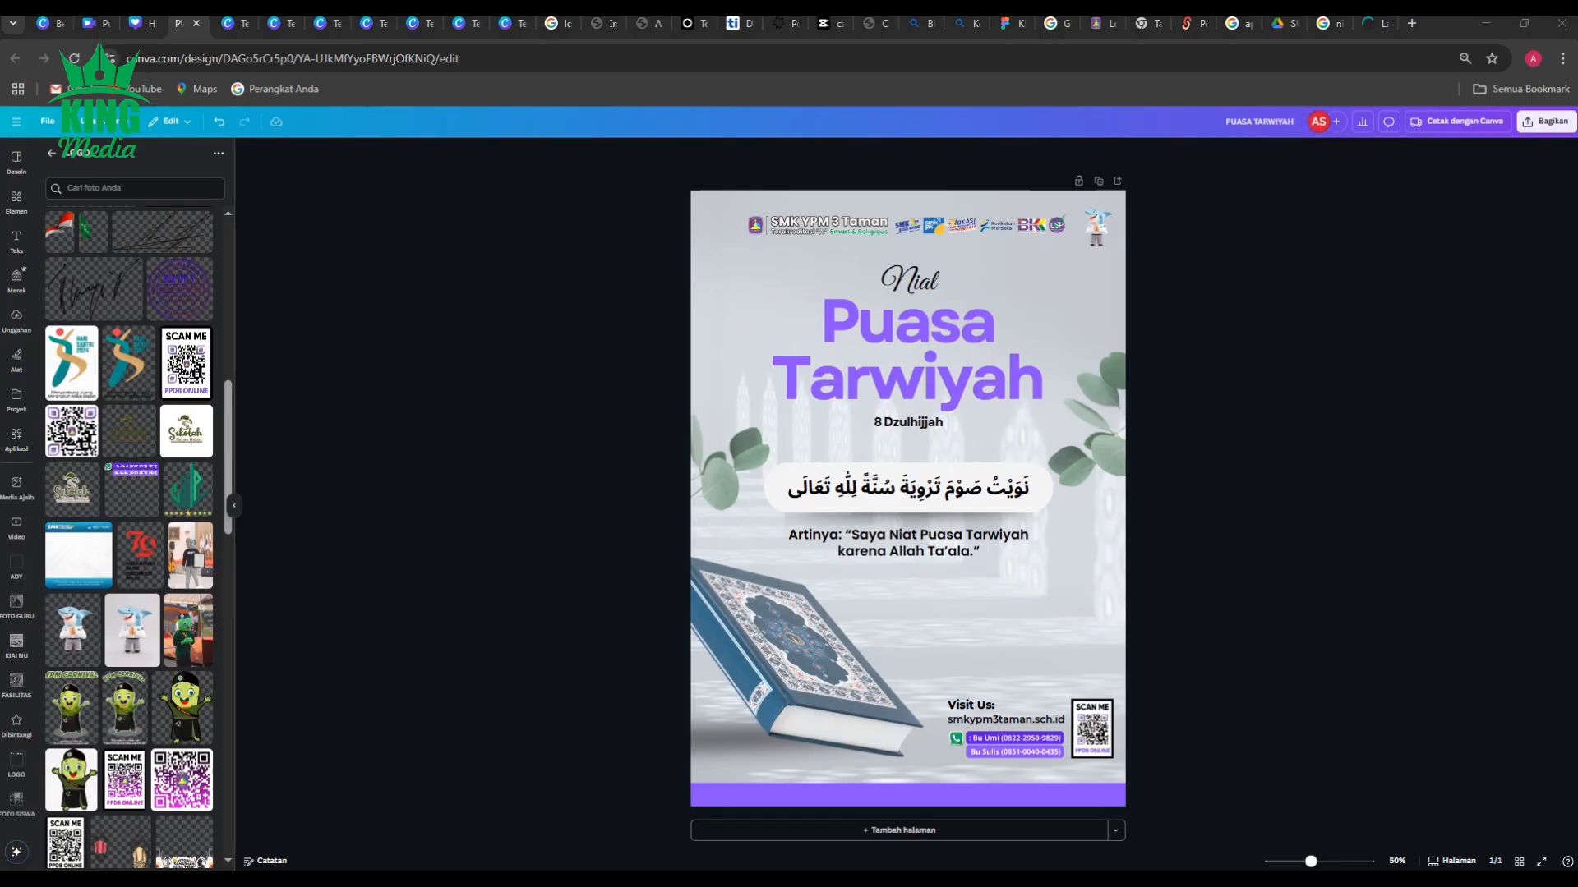
click(1266, 421)
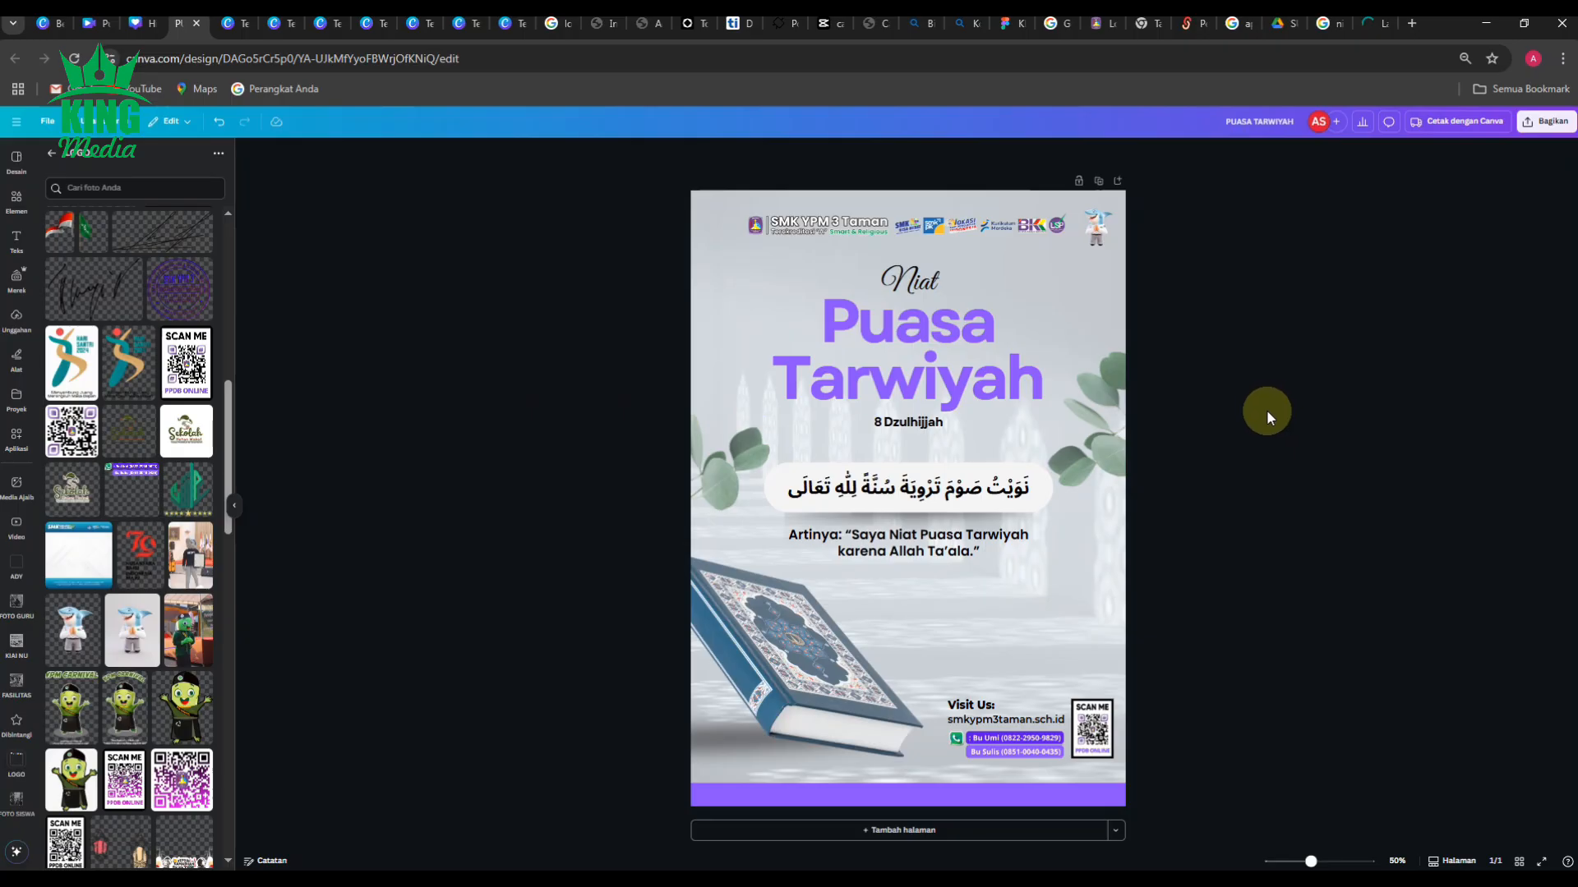
Step: Increase the font size of the "8 Dzulhijjah" date line to 44.2
click(964, 423)
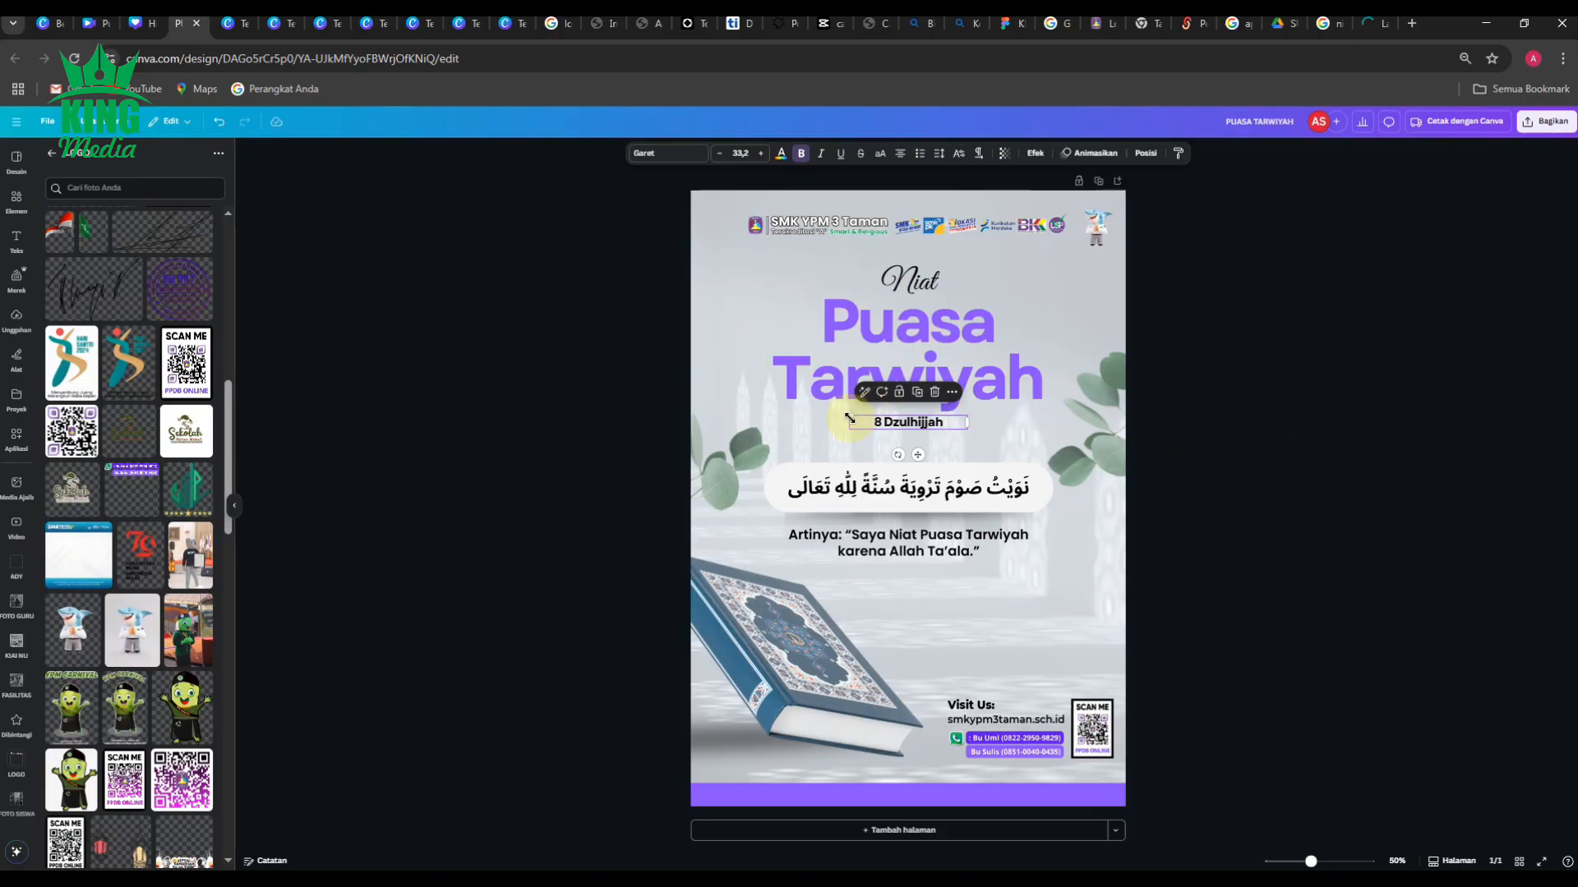
click(762, 154)
click(762, 154)
click(761, 154)
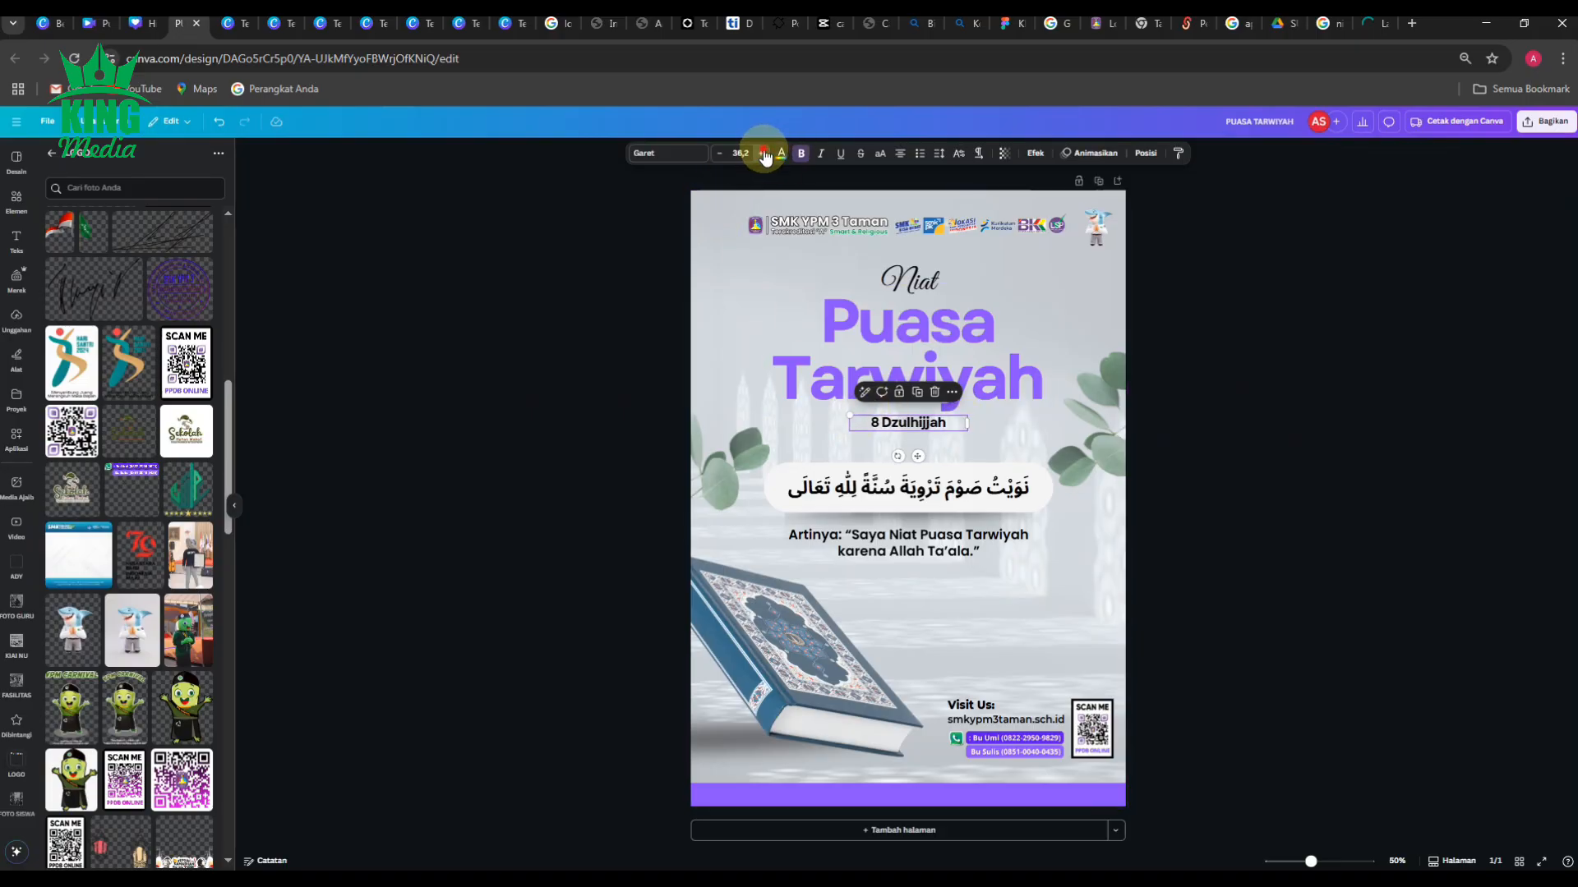
click(761, 154)
click(762, 153)
click(762, 154)
click(761, 154)
click(761, 154)
click(761, 153)
click(762, 154)
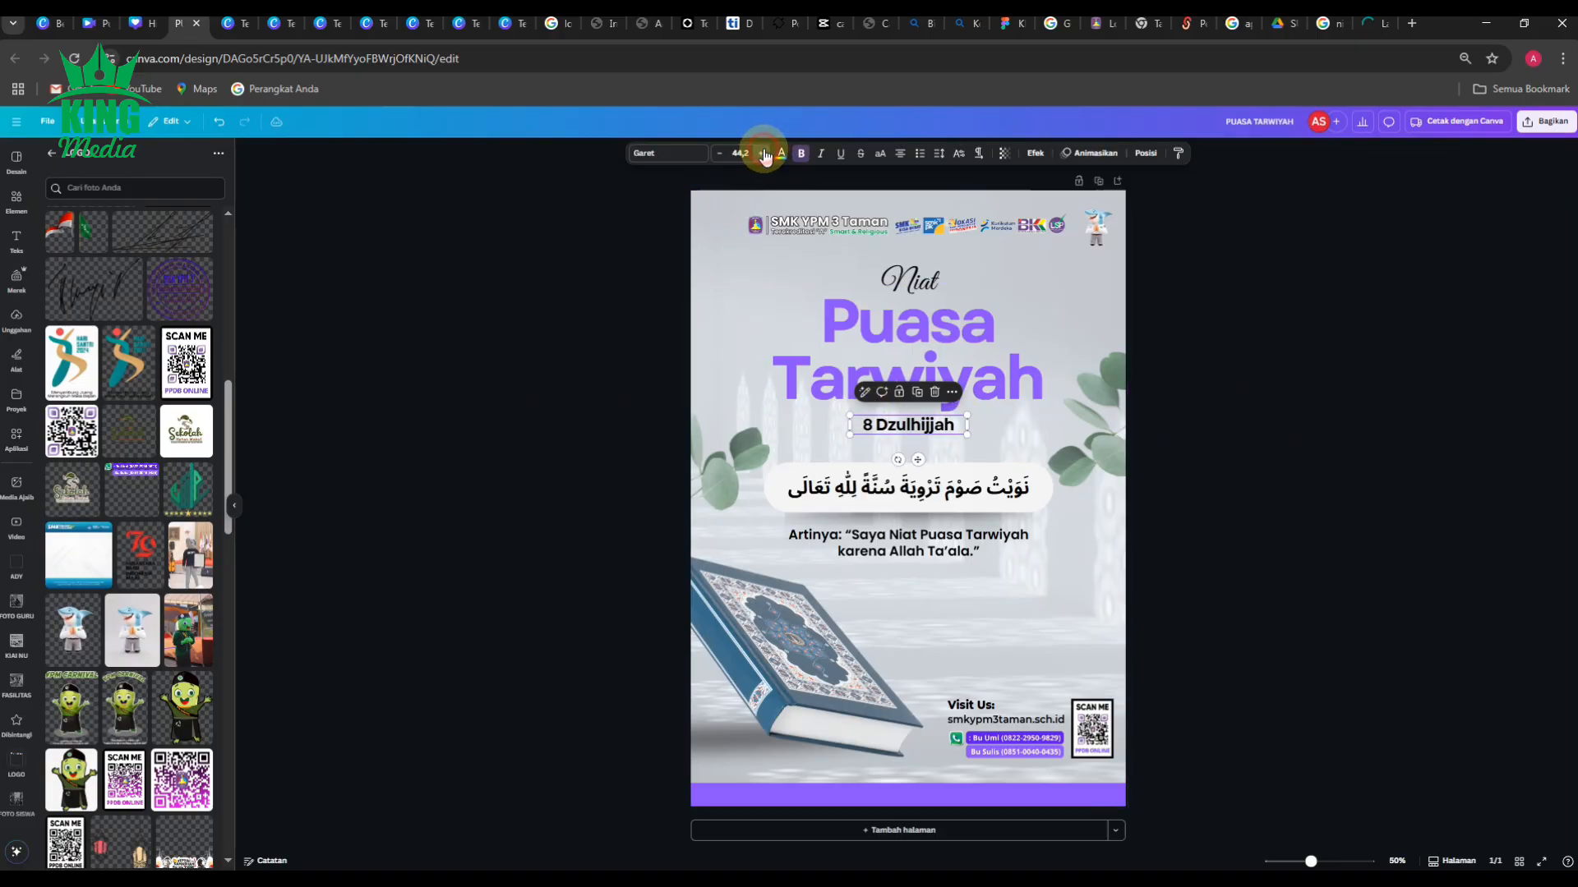
click(1364, 341)
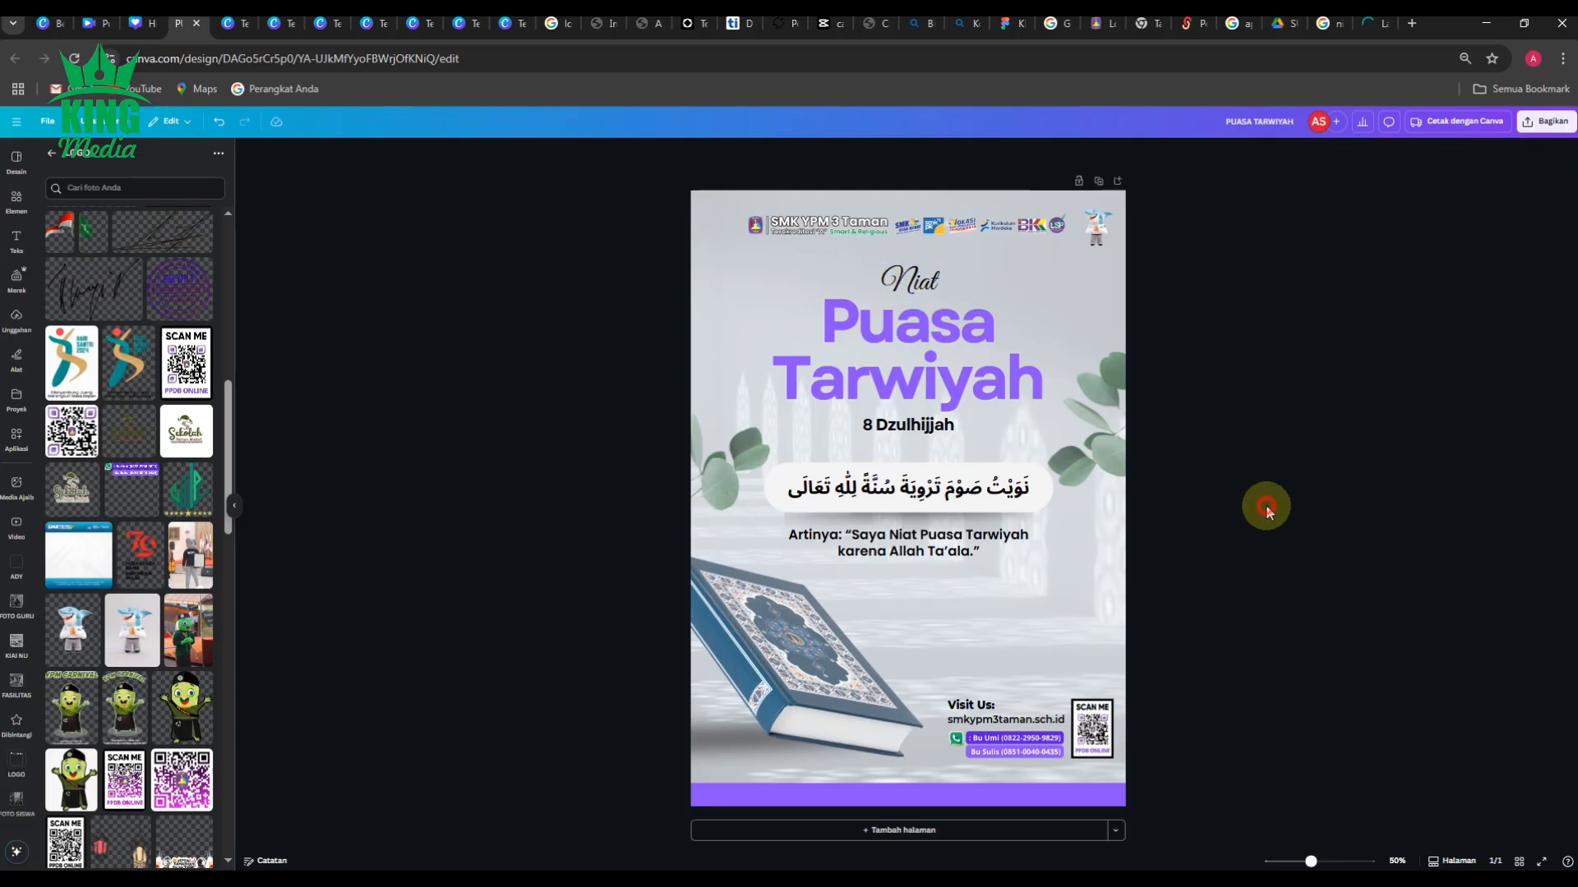
Step: Narrow the "Niat" text box, enlarge its script lettering slightly and place it a little closer to the purple title
scroll(1241, 503, down, 2)
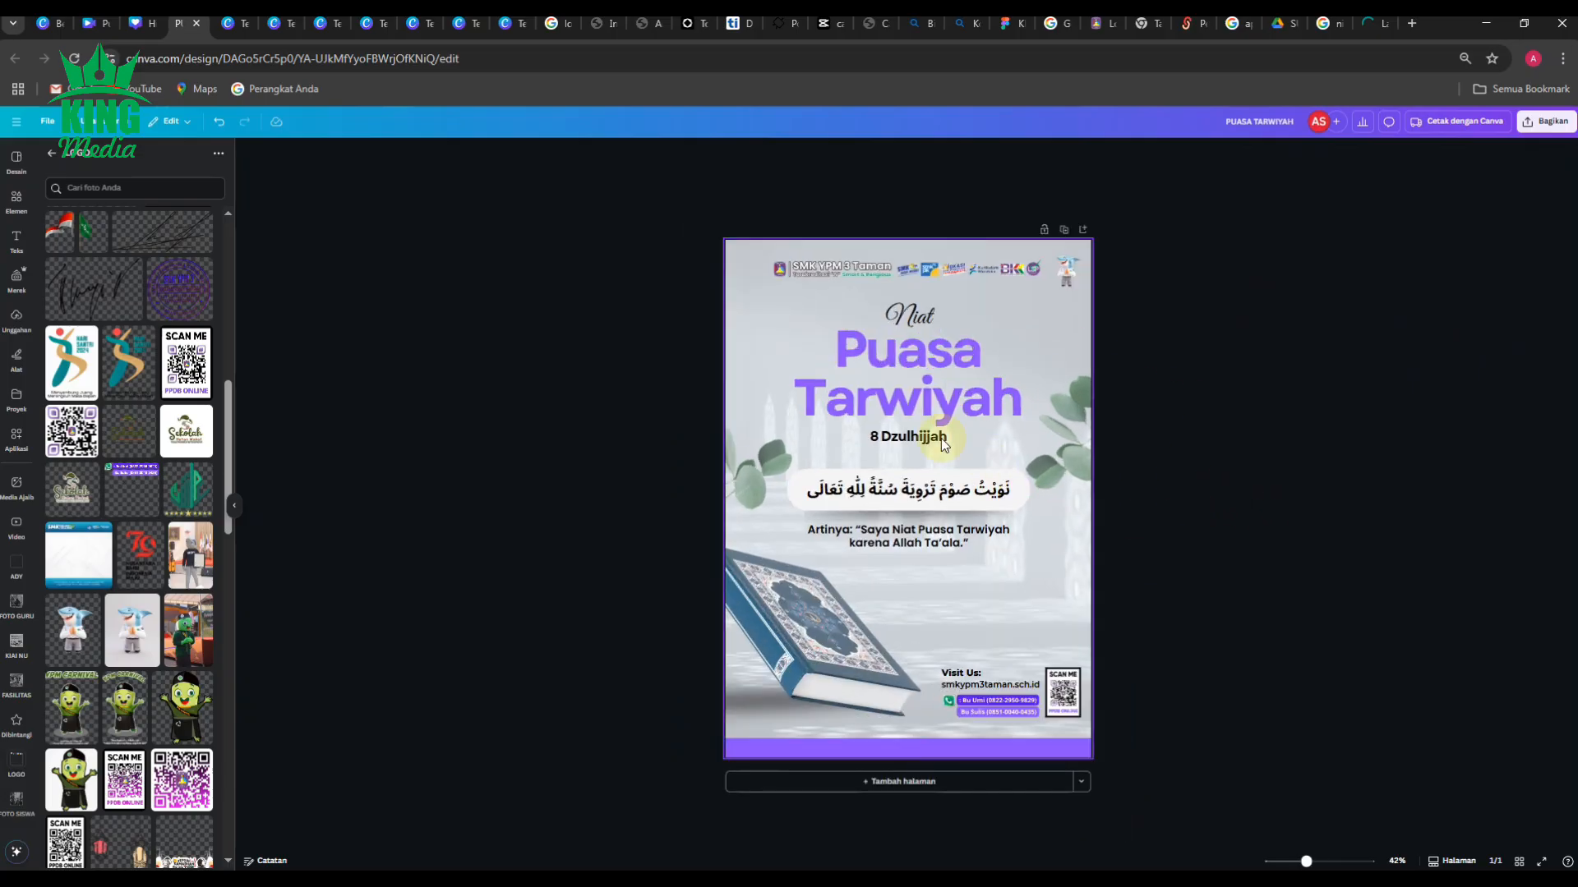
click(924, 317)
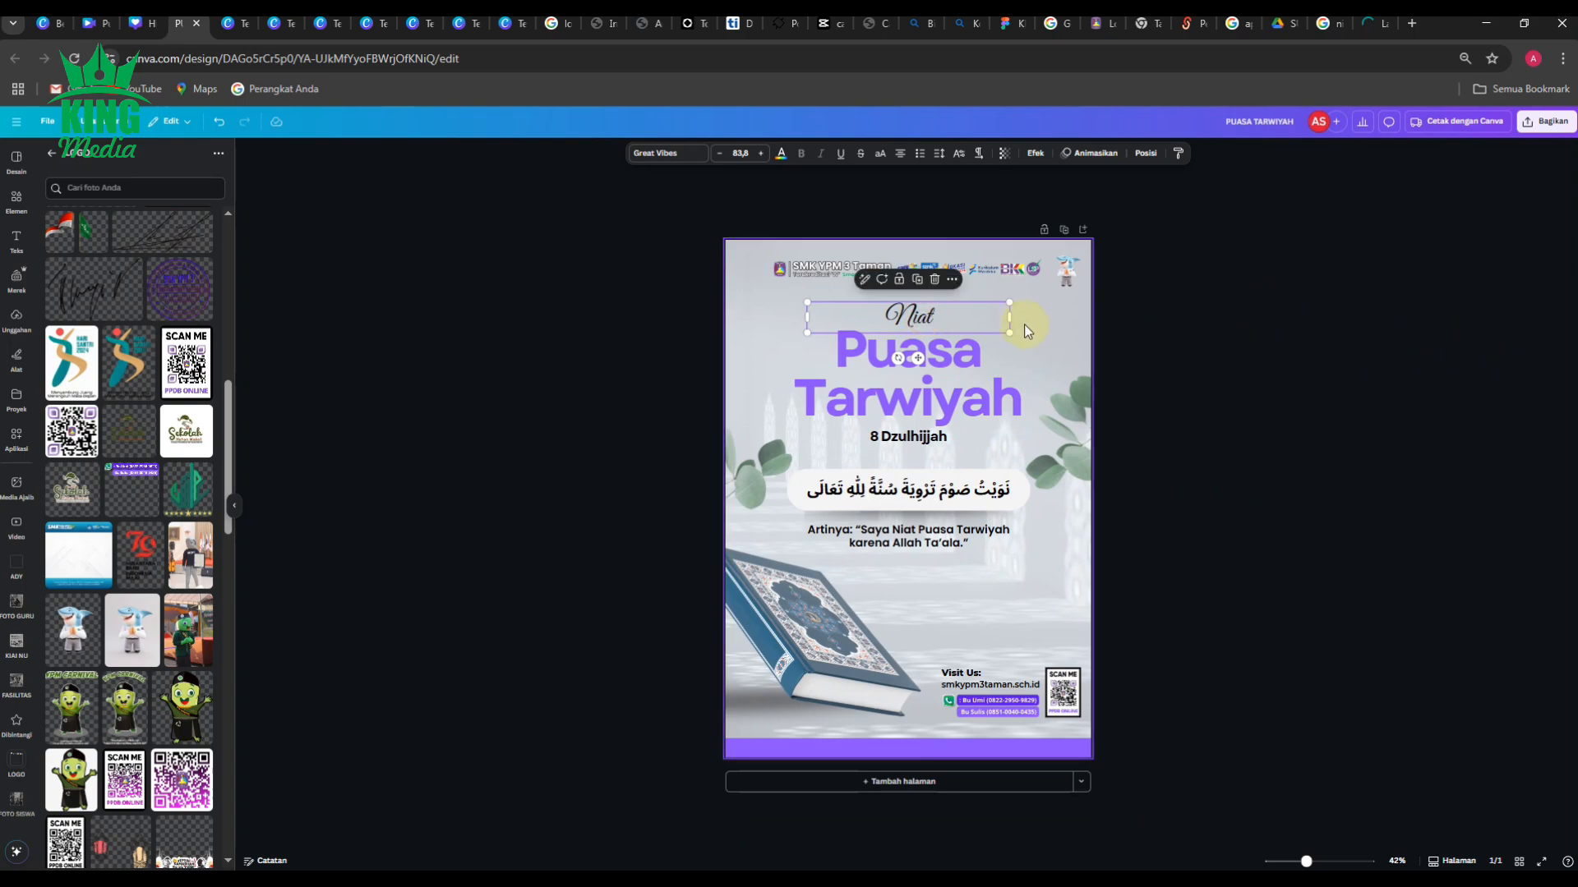
drag(1013, 316, 971, 316)
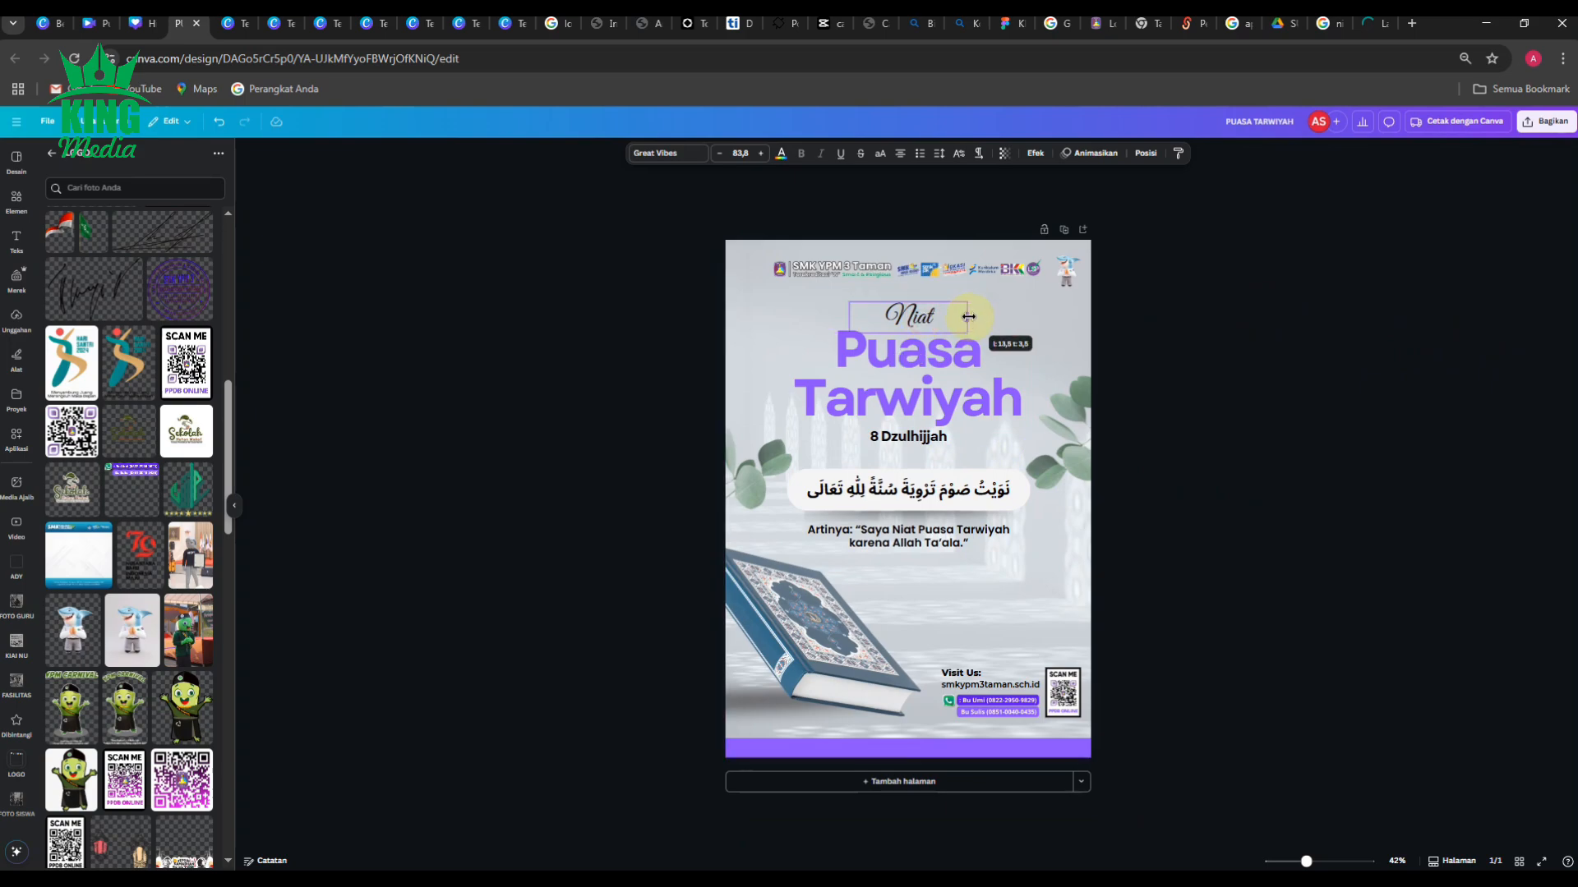
click(762, 156)
click(762, 156)
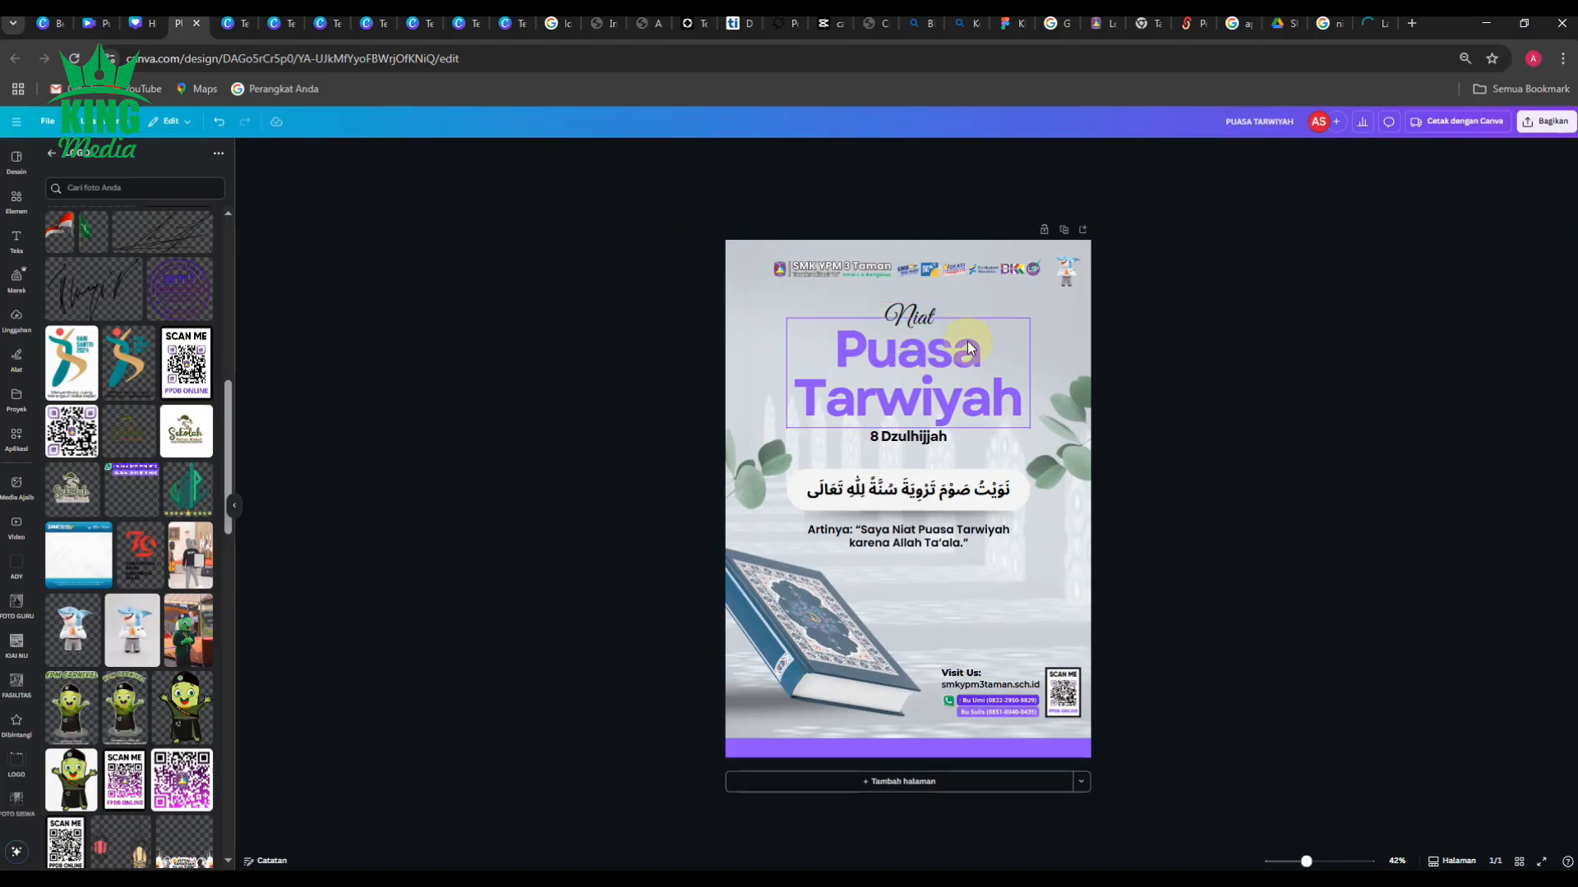
scroll(928, 278, up, 5)
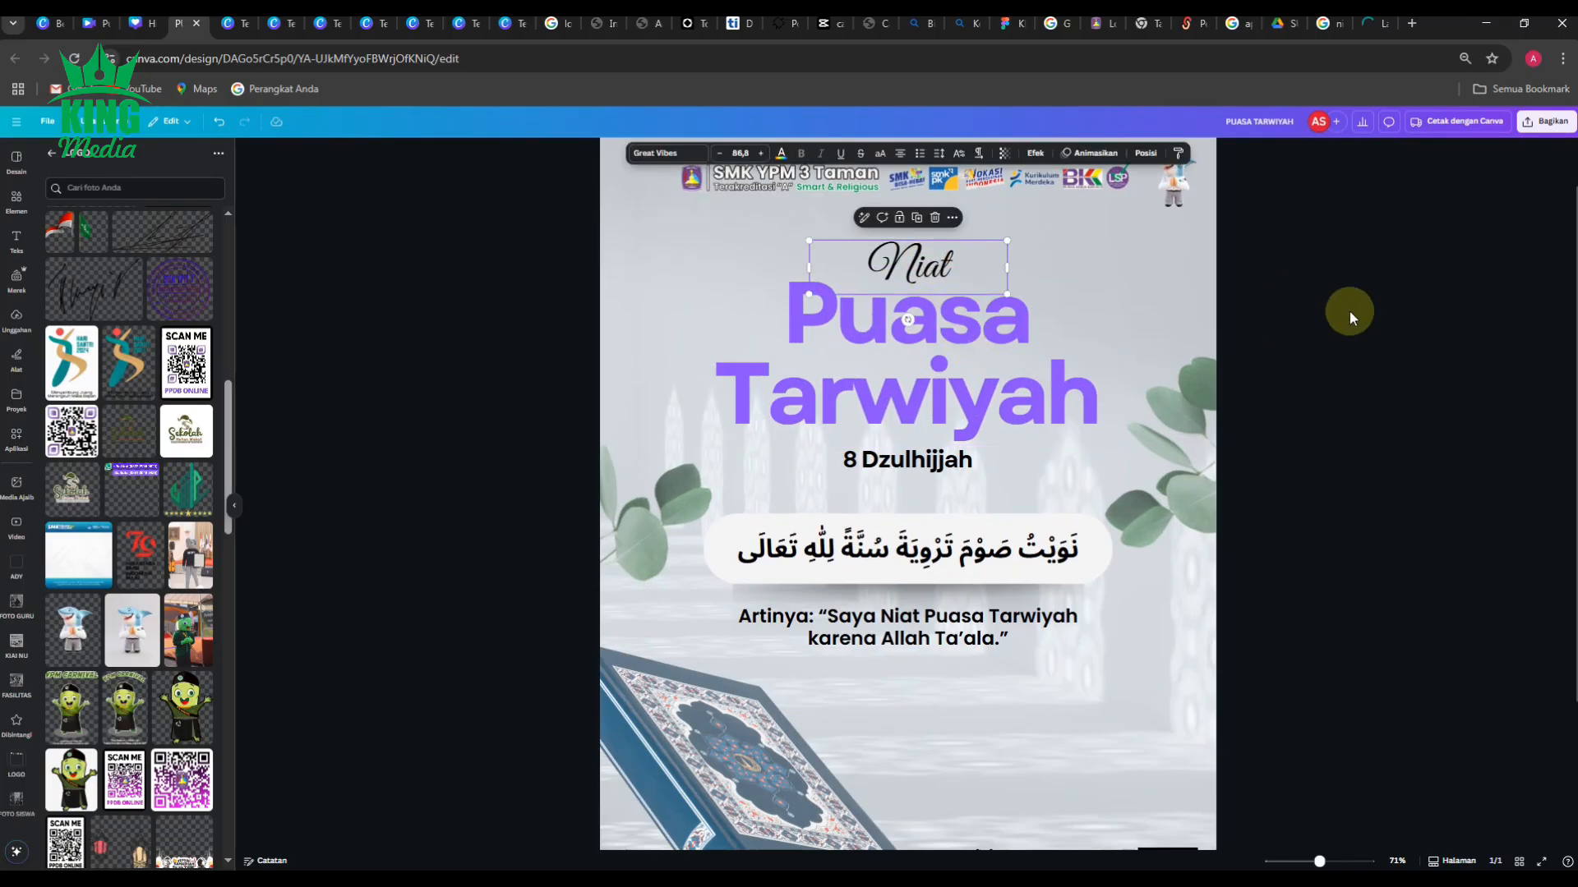
click(1349, 312)
scroll(1088, 439, down, 3)
click(928, 289)
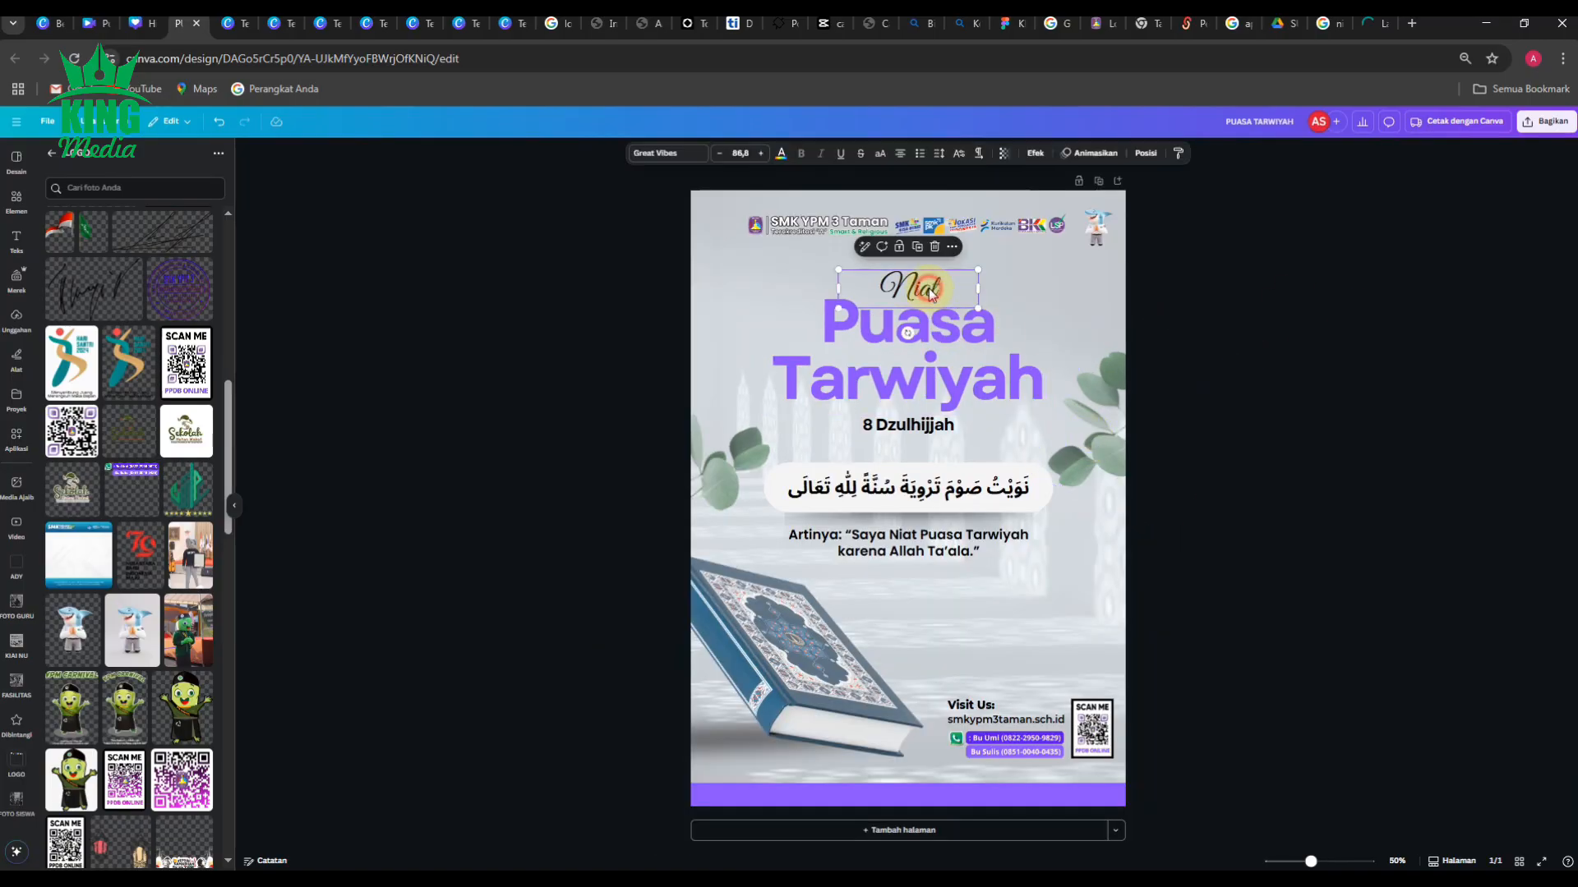
click(1221, 361)
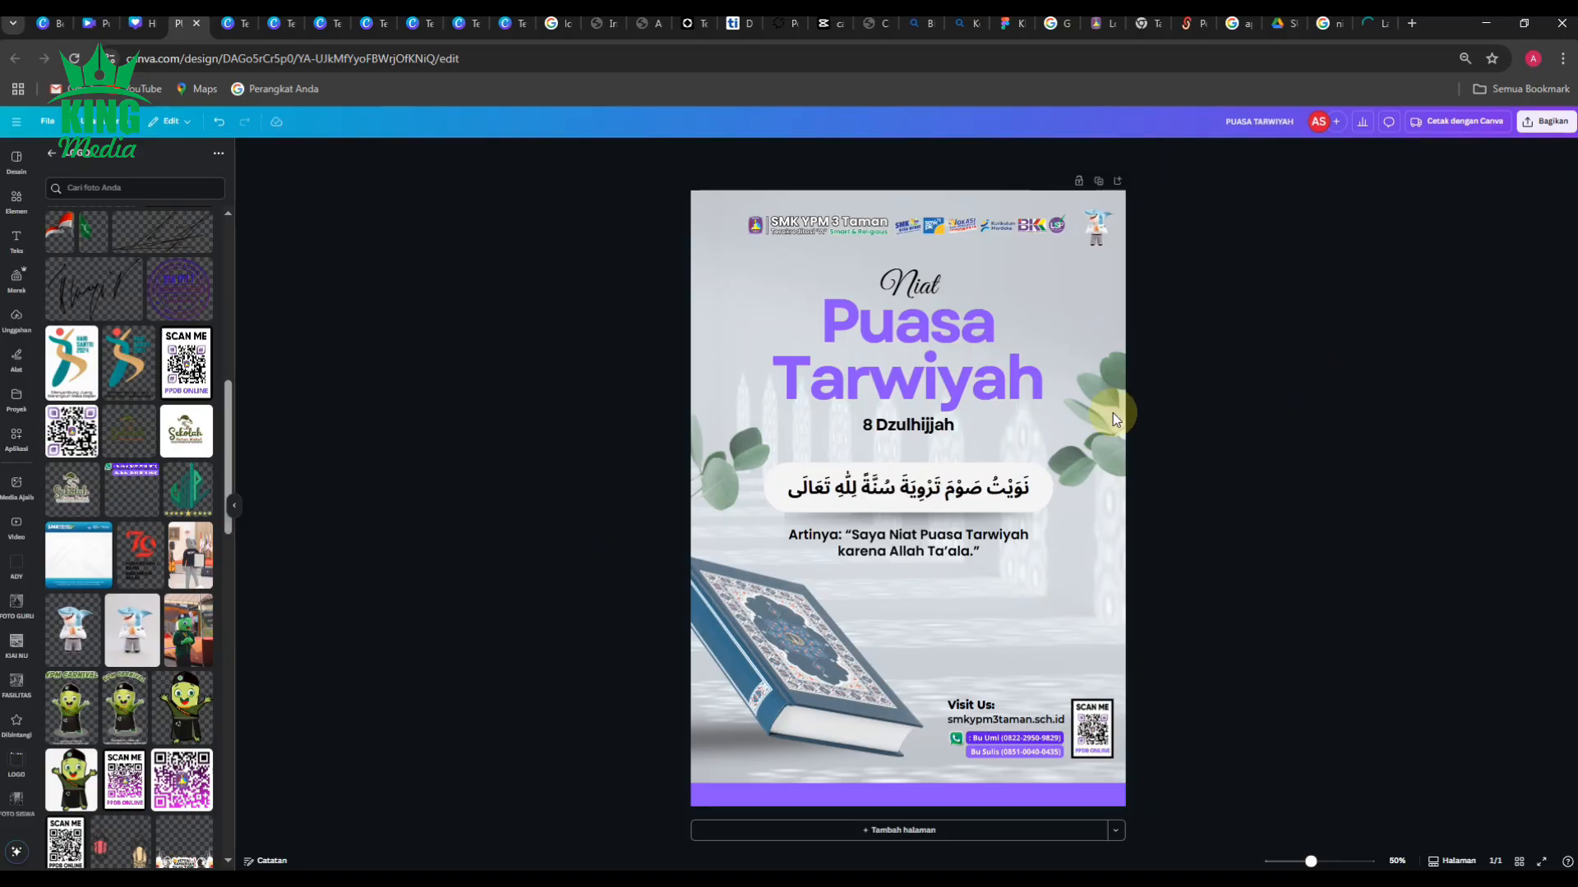
Step: Download the finished poster as a JPG and close the preview of the saved image
scroll(1251, 401, down, 2)
scroll(1251, 401, up, 2)
click(1548, 121)
click(1387, 351)
click(1447, 202)
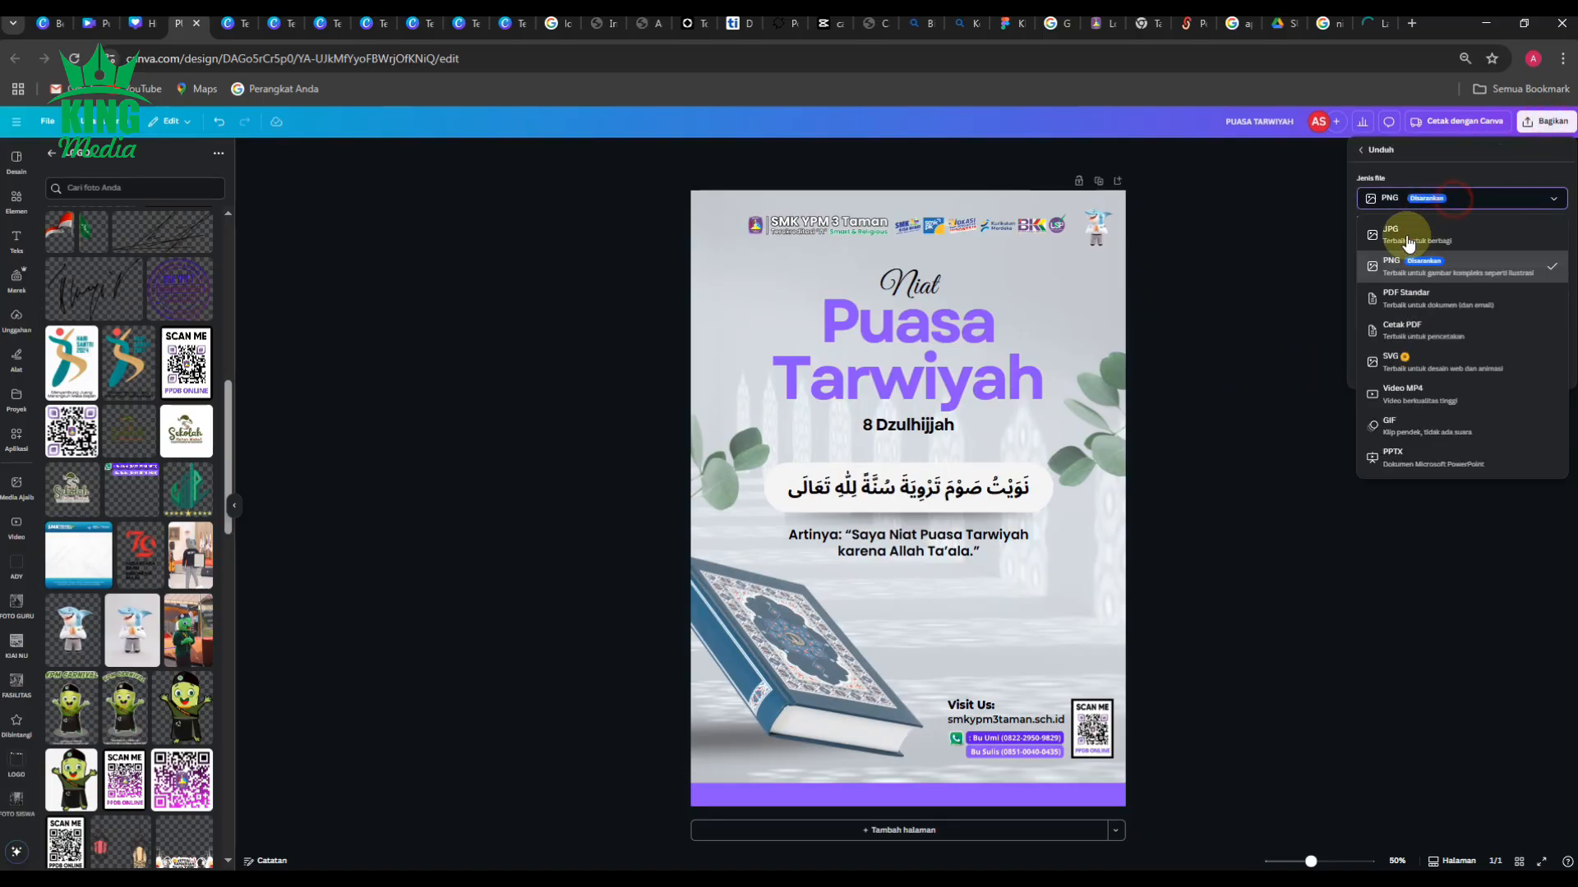
click(1397, 239)
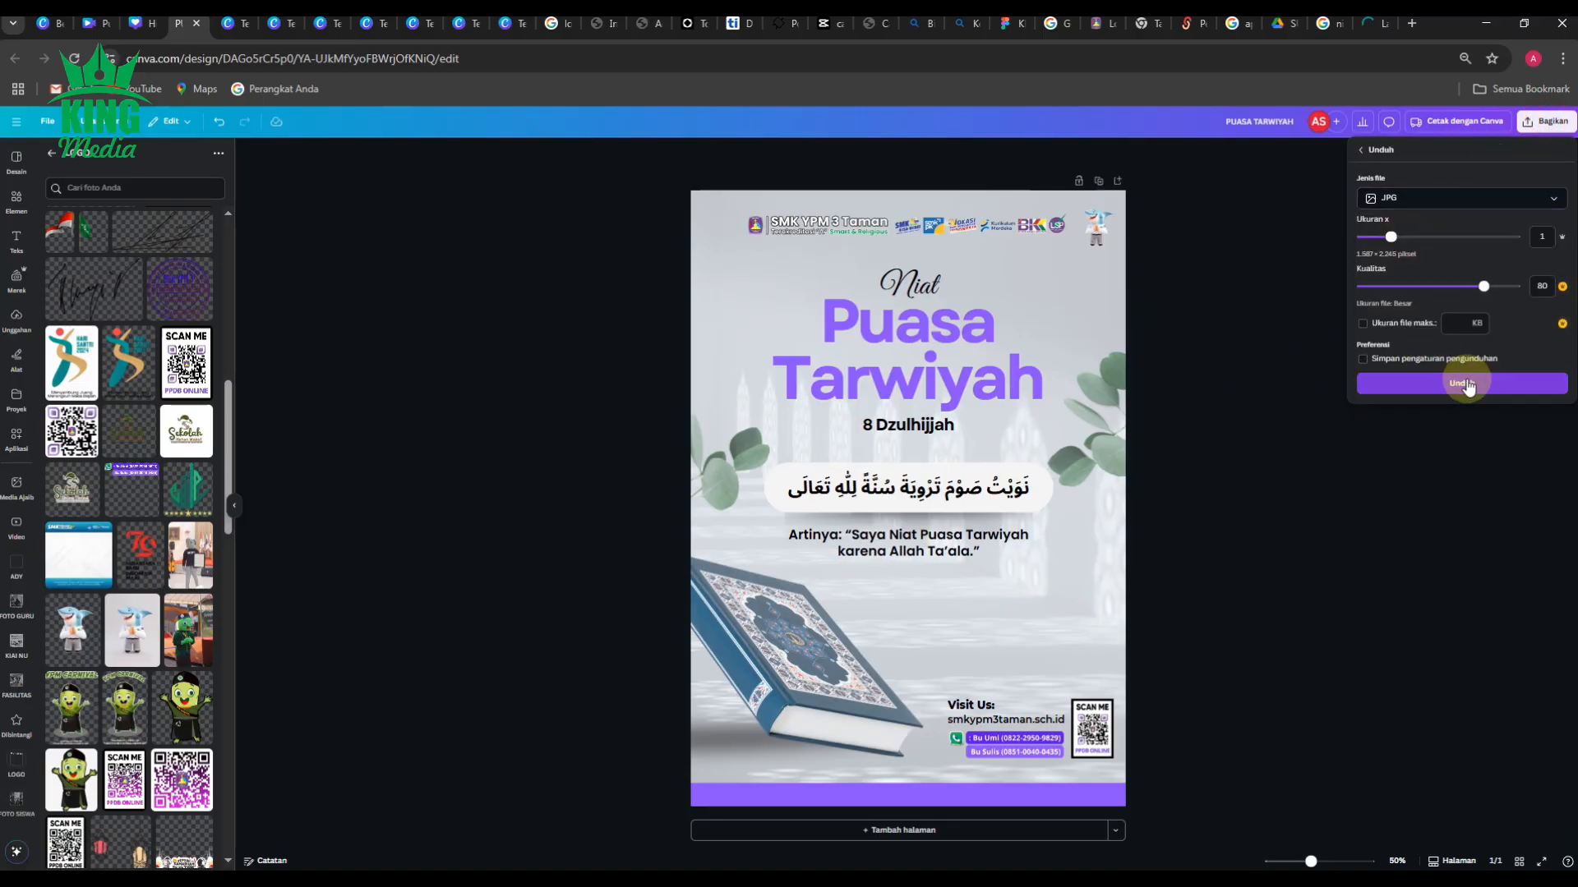
click(1466, 380)
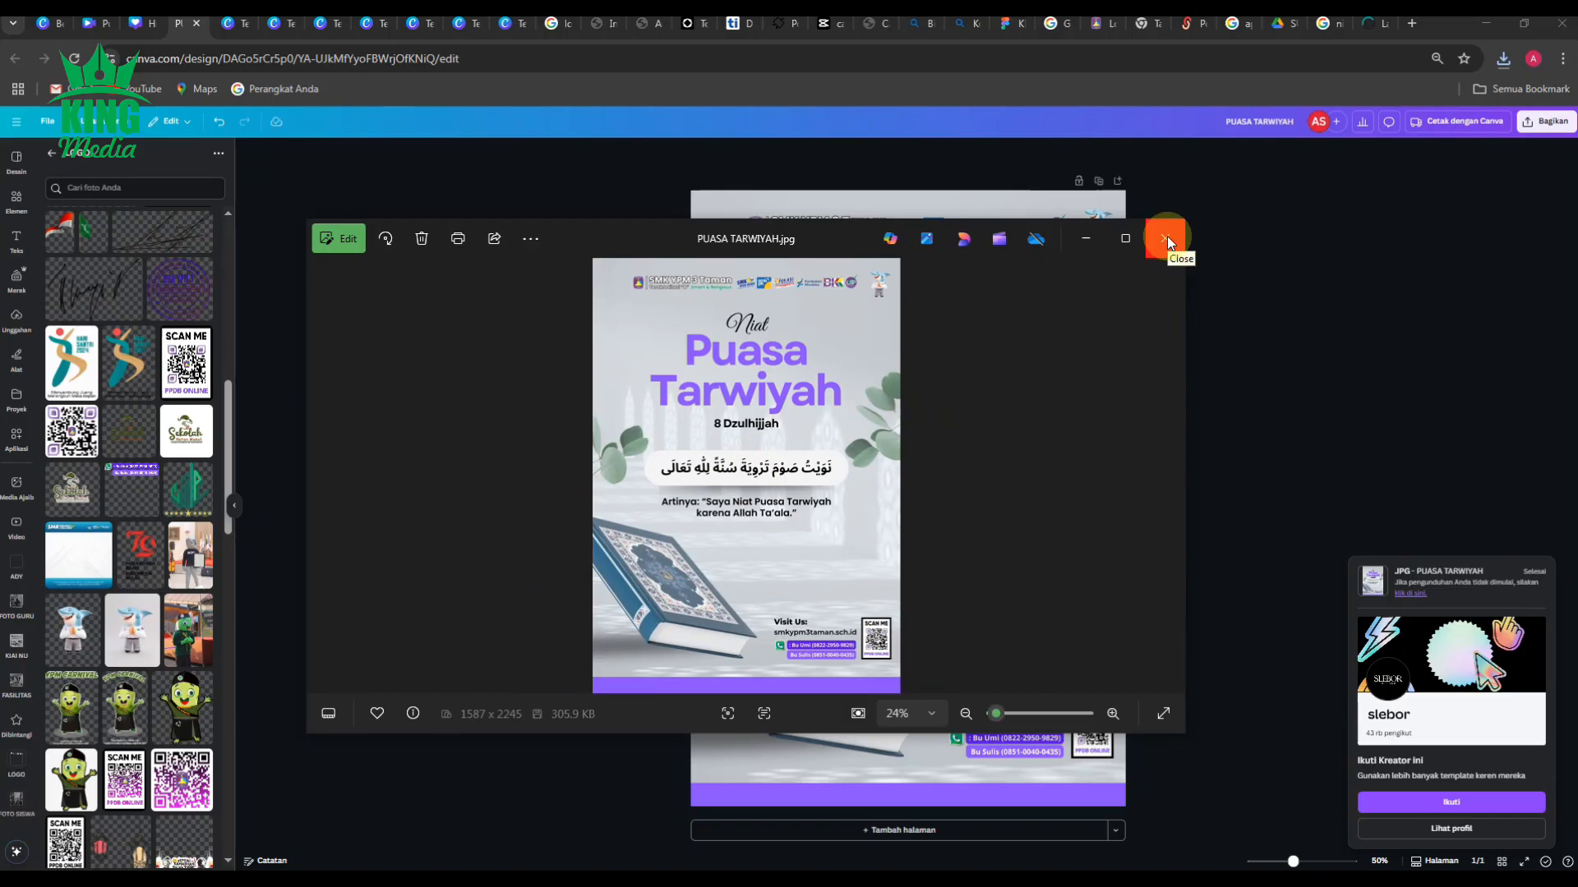
click(1167, 239)
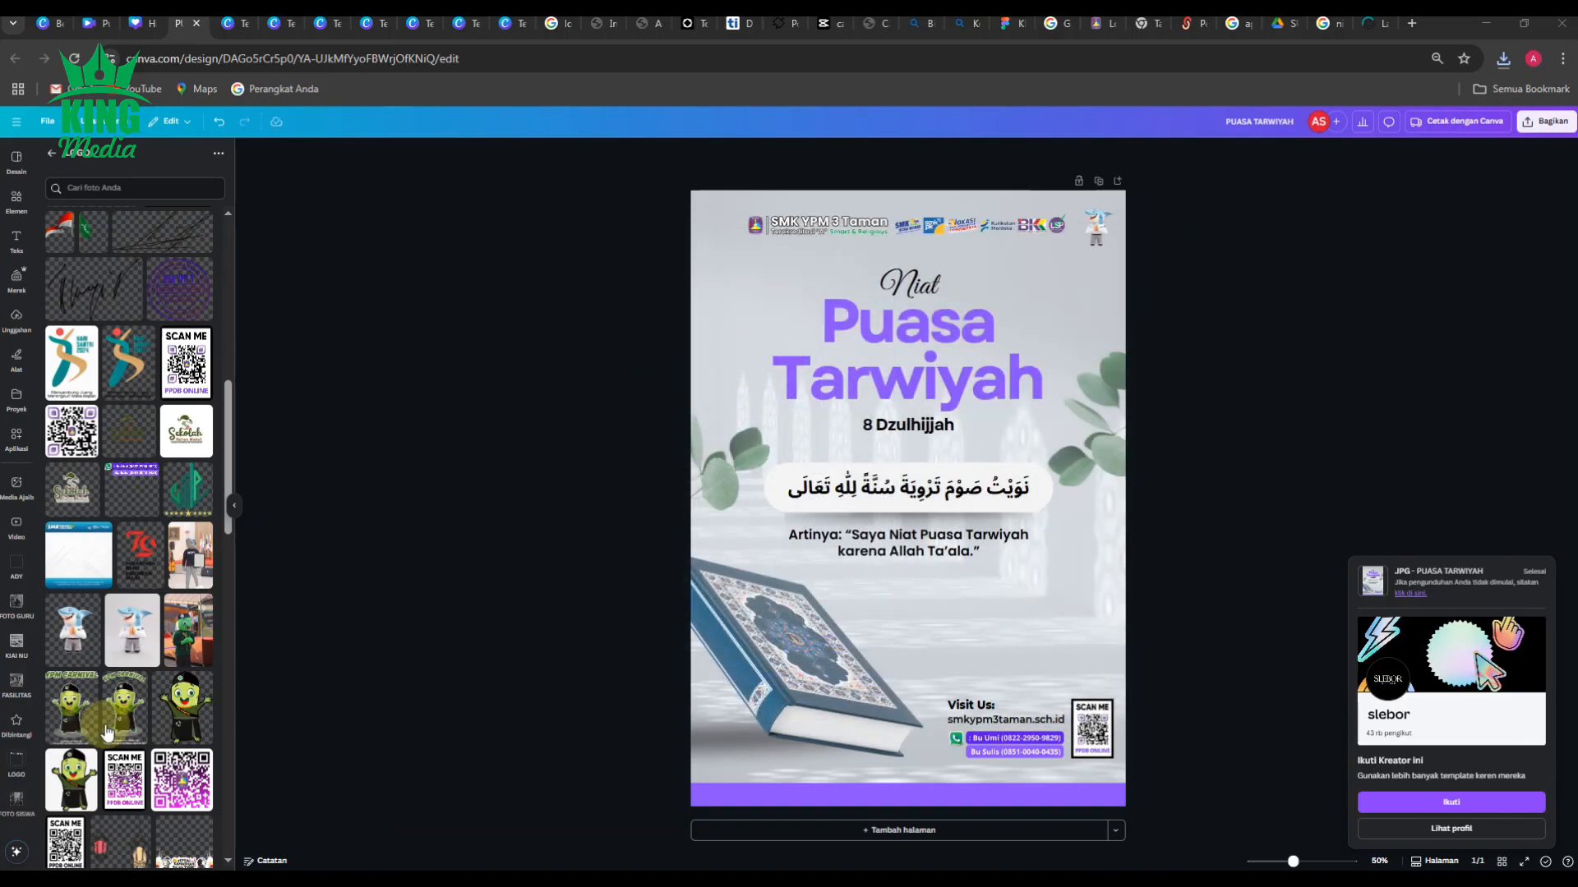